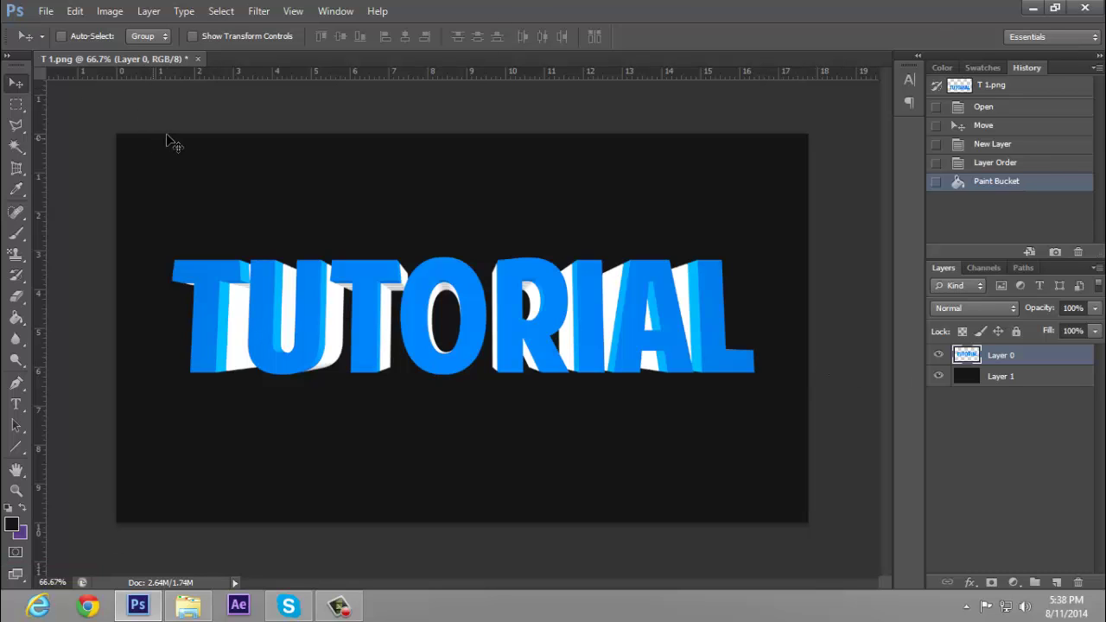
Step: Move the blue TUTORIAL text on Layer 0 up into the upper half of the dark canvas
{"action": "mouse_move", "coordinate": [519, 303]}
{"action": "left_mouse_down"}
{"action": "mouse_move", "coordinate": [503, 272]}
{"action": "mouse_move", "coordinate": [515, 220]}
{"action": "mouse_move", "coordinate": [506, 260]}
{"action": "mouse_move", "coordinate": [534, 302]}
{"action": "left_mouse_up"}
{"action": "left_click_drag", "start_coordinate": [545, 200], "coordinate": [521, 221]}
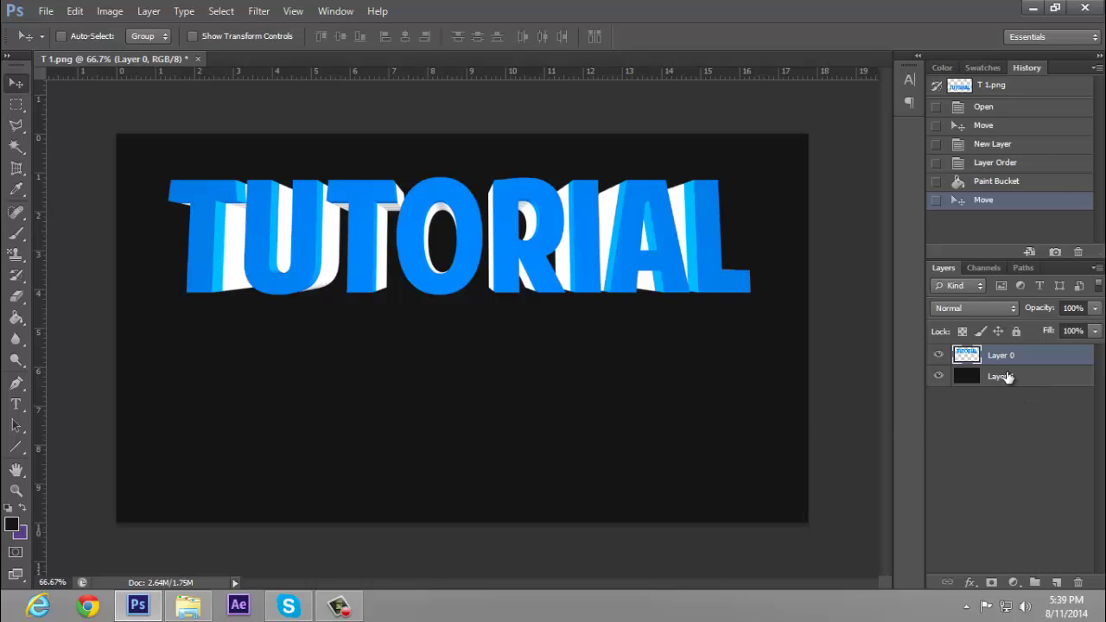
{"action": "key", "text": "ctrl+u"}
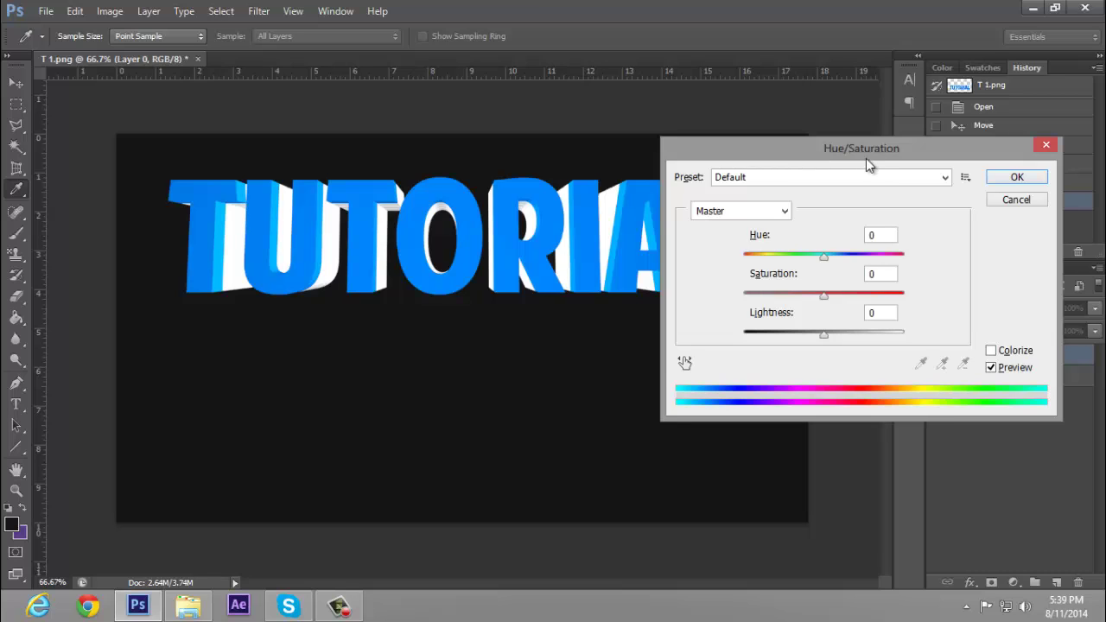
{"action": "left_click", "coordinate": [786, 218]}
{"action": "left_click", "coordinate": [786, 211]}
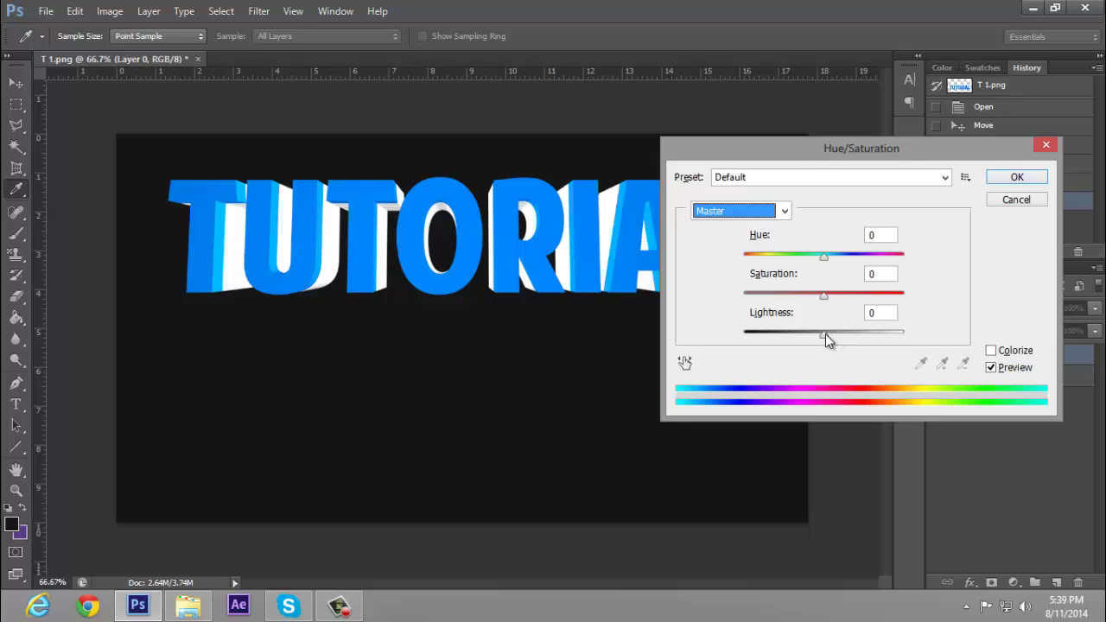
{"action": "mouse_move", "coordinate": [826, 334]}
{"action": "left_mouse_down"}
{"action": "mouse_move", "coordinate": [894, 333]}
{"action": "mouse_move", "coordinate": [719, 333]}
{"action": "mouse_move", "coordinate": [825, 332]}
{"action": "left_mouse_up"}
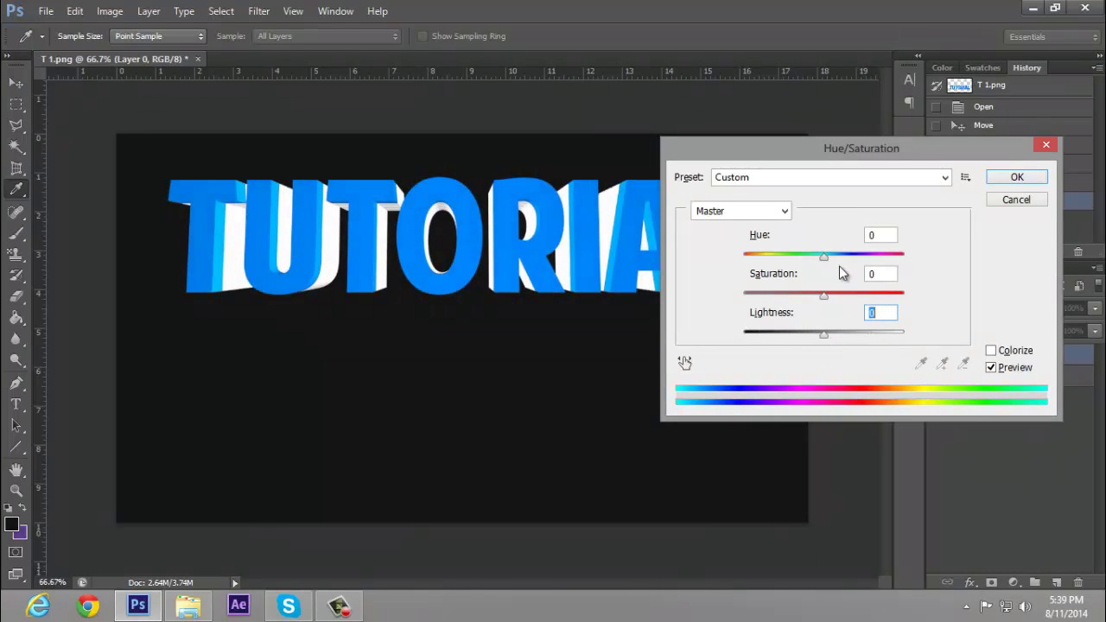
{"action": "mouse_move", "coordinate": [823, 296]}
{"action": "left_mouse_down"}
{"action": "mouse_move", "coordinate": [713, 297]}
{"action": "mouse_move", "coordinate": [933, 300]}
{"action": "mouse_move", "coordinate": [746, 303]}
{"action": "mouse_move", "coordinate": [826, 300]}
{"action": "left_mouse_up"}
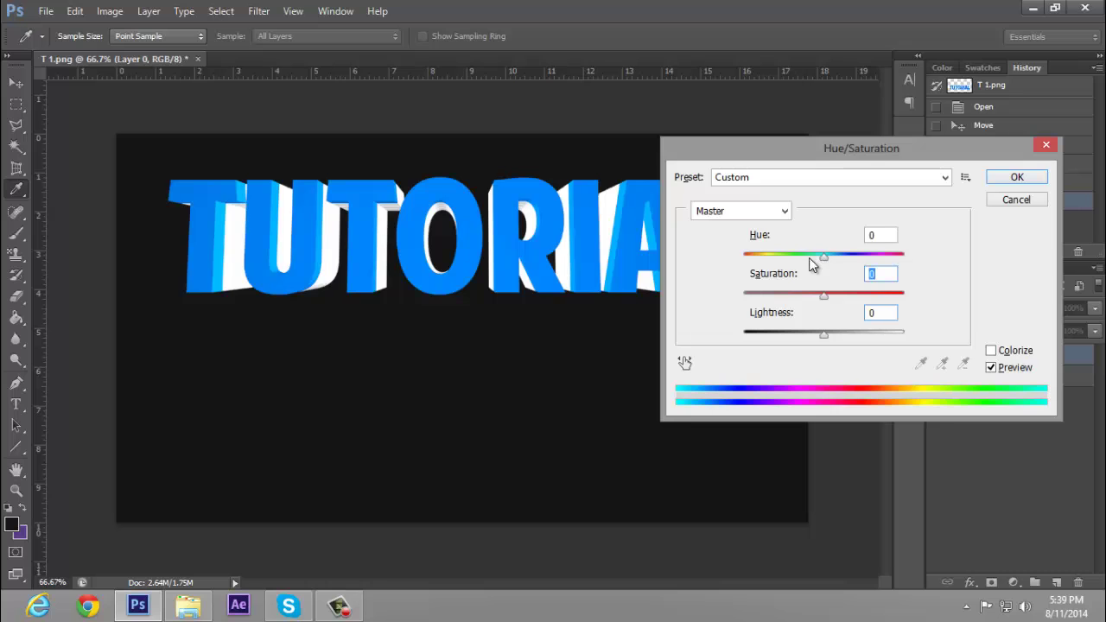
{"action": "mouse_move", "coordinate": [822, 257]}
{"action": "left_mouse_down"}
{"action": "mouse_move", "coordinate": [739, 257]}
{"action": "mouse_move", "coordinate": [925, 255]}
{"action": "mouse_move", "coordinate": [833, 265]}
{"action": "mouse_move", "coordinate": [870, 239]}
{"action": "mouse_move", "coordinate": [828, 259]}
{"action": "mouse_move", "coordinate": [835, 244]}
{"action": "mouse_move", "coordinate": [824, 262]}
{"action": "left_mouse_up"}
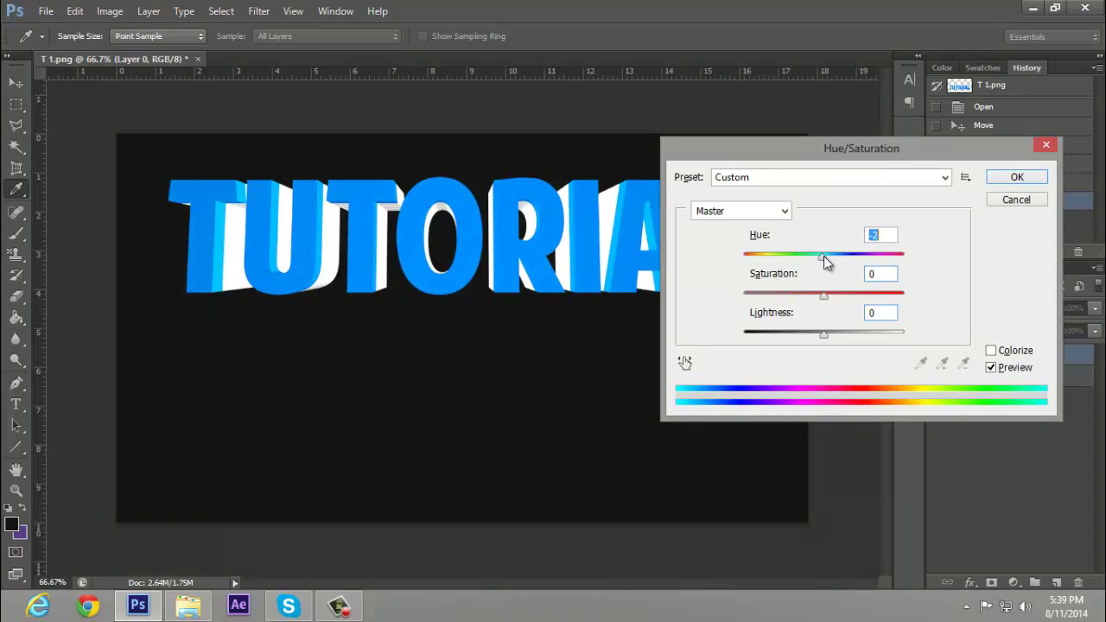
{"action": "left_click_drag", "start_coordinate": [826, 262], "coordinate": [824, 259]}
{"action": "left_click", "coordinate": [1001, 201]}
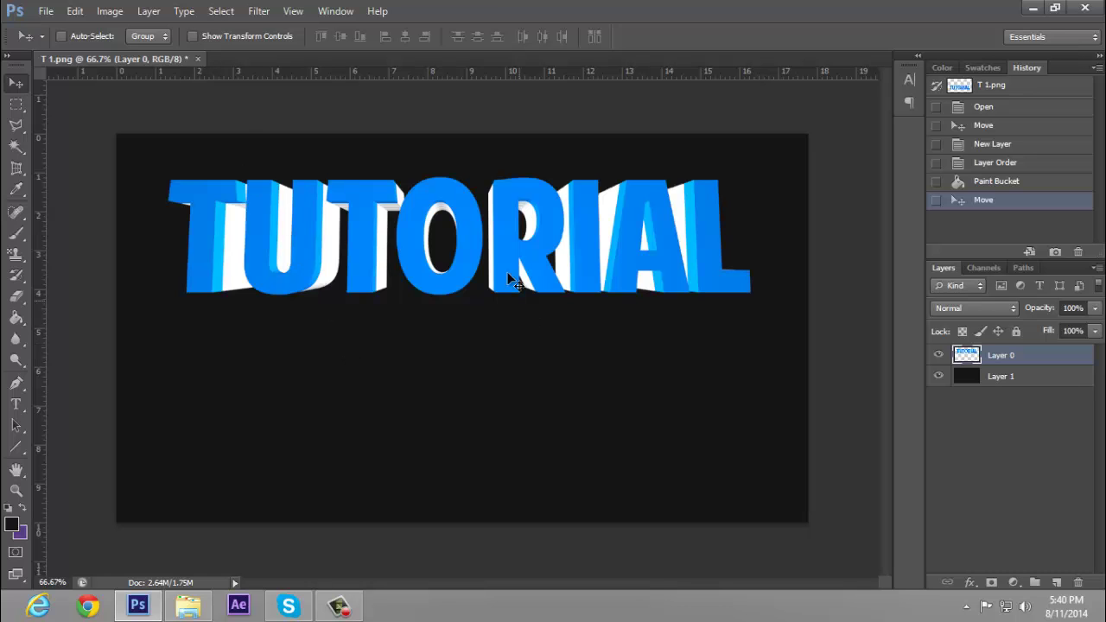
Step: Shift the TUTORIAL text slightly down, and open the HDE file from the My Pictures folder
{"action": "left_click_drag", "start_coordinate": [504, 244], "coordinate": [504, 273]}
{"action": "left_click", "coordinate": [45, 11]}
{"action": "left_click", "coordinate": [54, 45]}
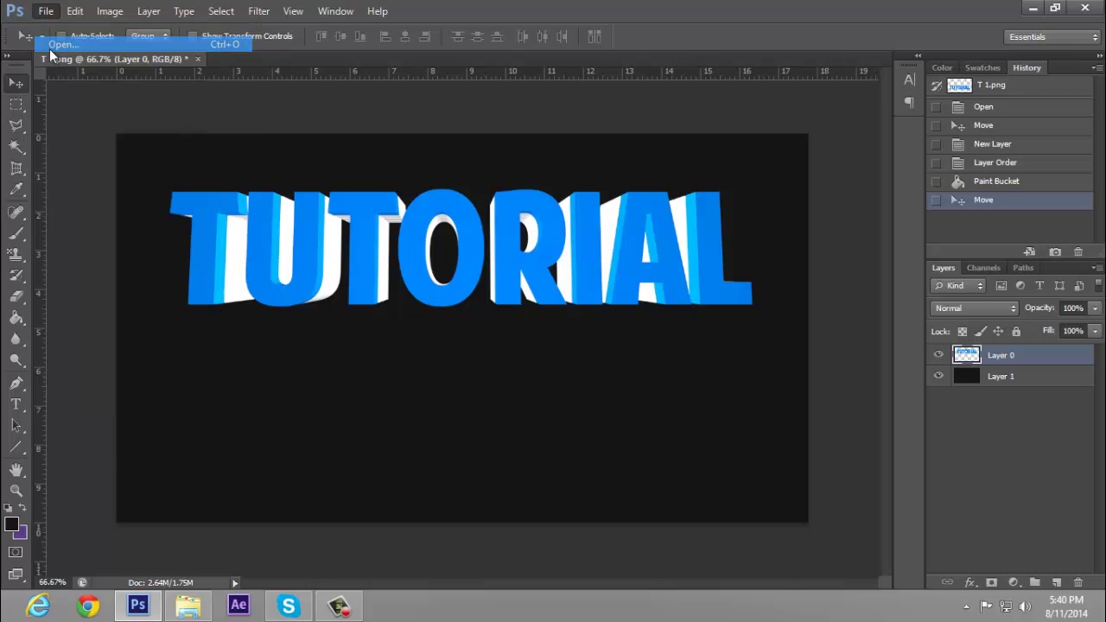
{"action": "left_click_drag", "start_coordinate": [765, 286], "coordinate": [764, 412]}
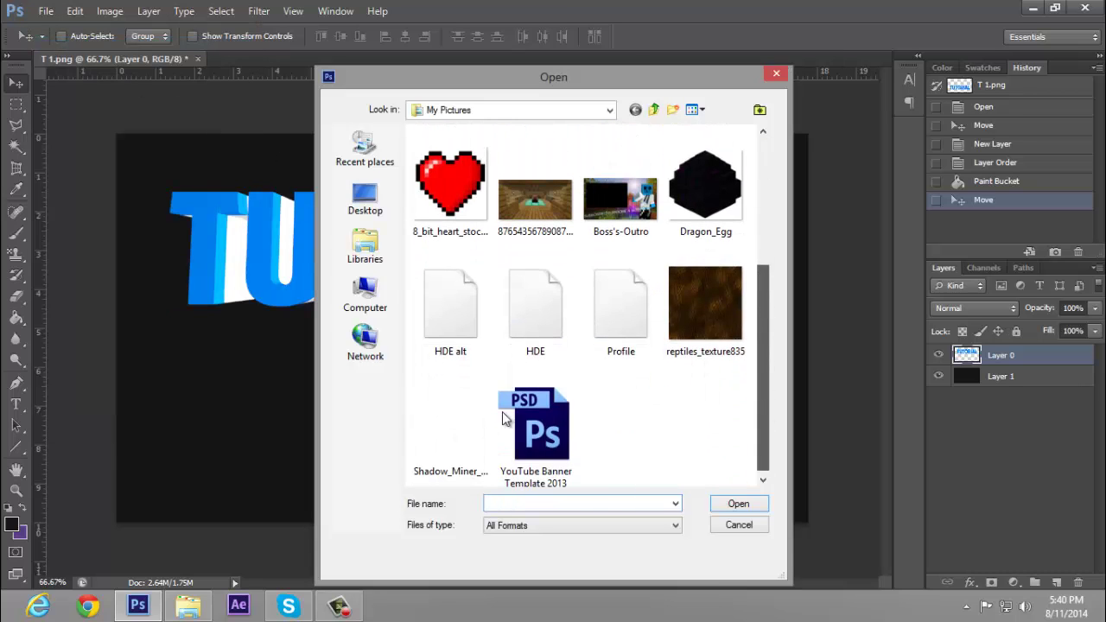
{"action": "double_click", "coordinate": [525, 307]}
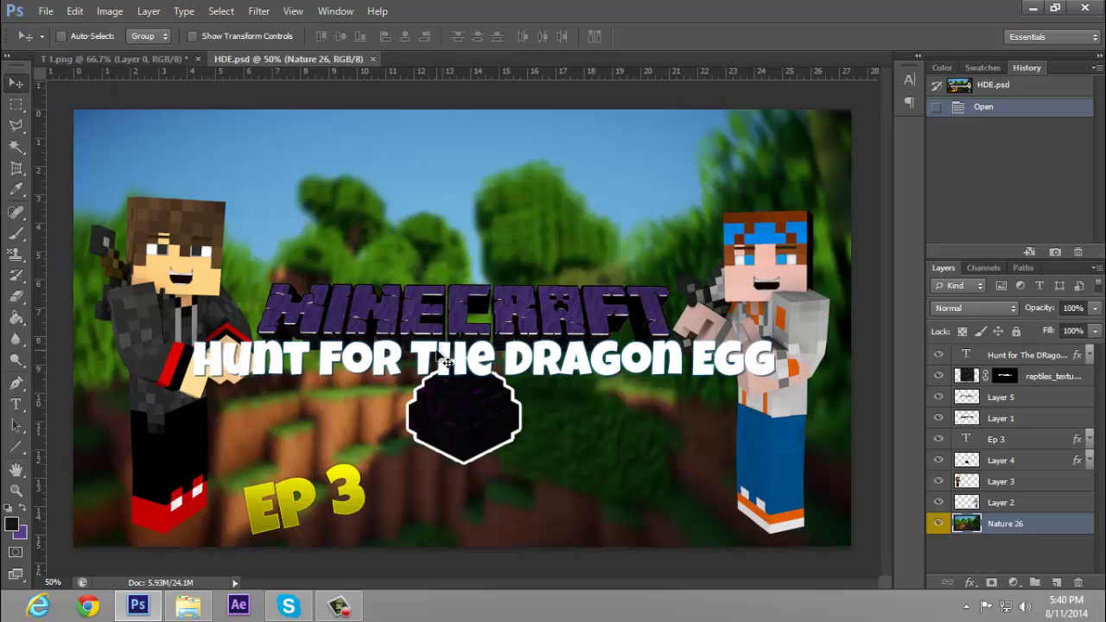
Step: Examine the purple texture on the MINECRAFT title lettering in HDE.psd up close
{"action": "key", "text": "z"}
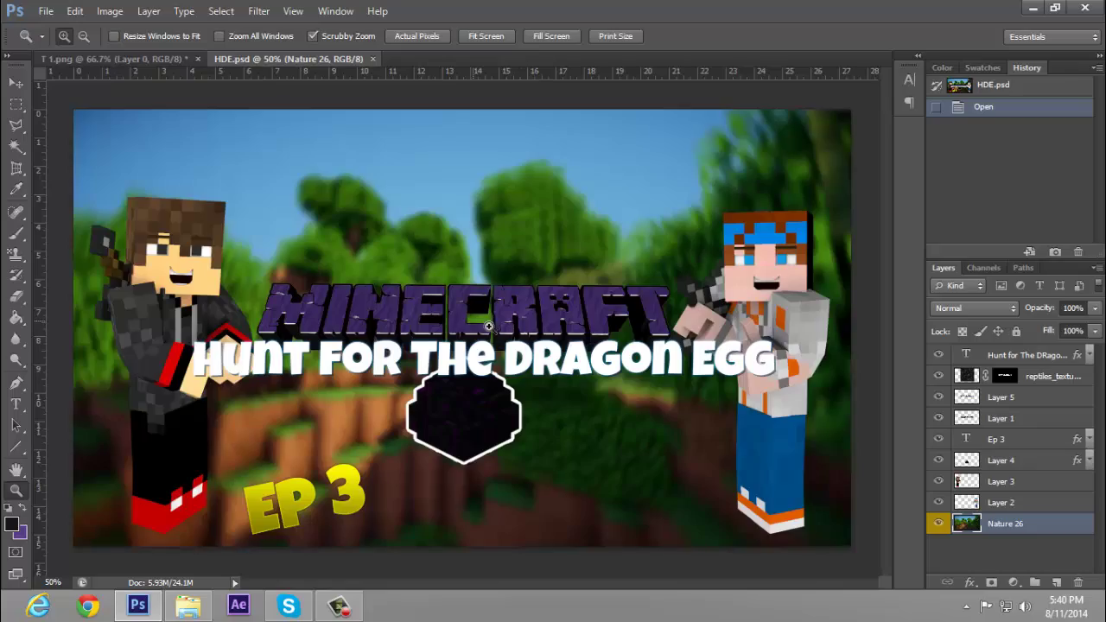
{"action": "left_click_drag", "start_coordinate": [485, 325], "coordinate": [285, 361]}
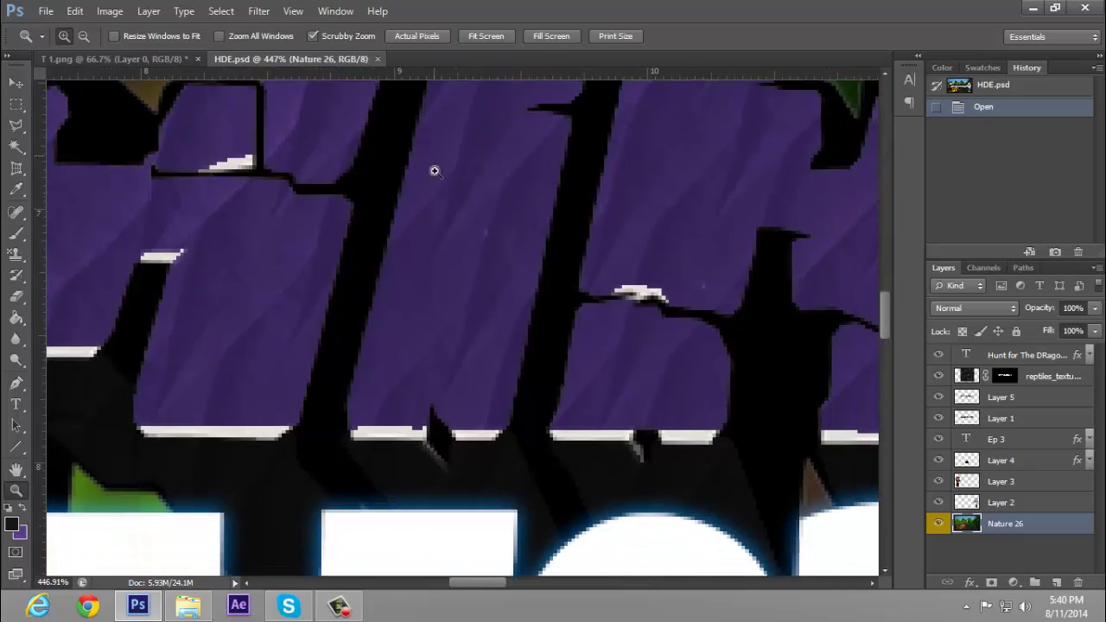
{"action": "left_click_drag", "start_coordinate": [597, 364], "coordinate": [499, 520]}
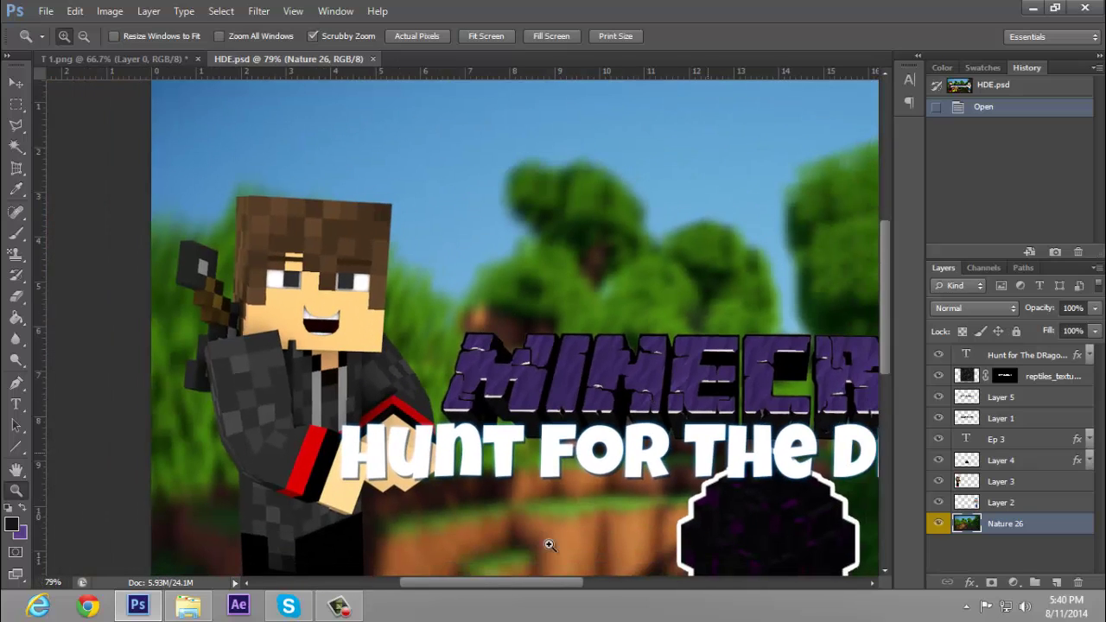
{"action": "left_click_drag", "start_coordinate": [444, 583], "coordinate": [523, 575]}
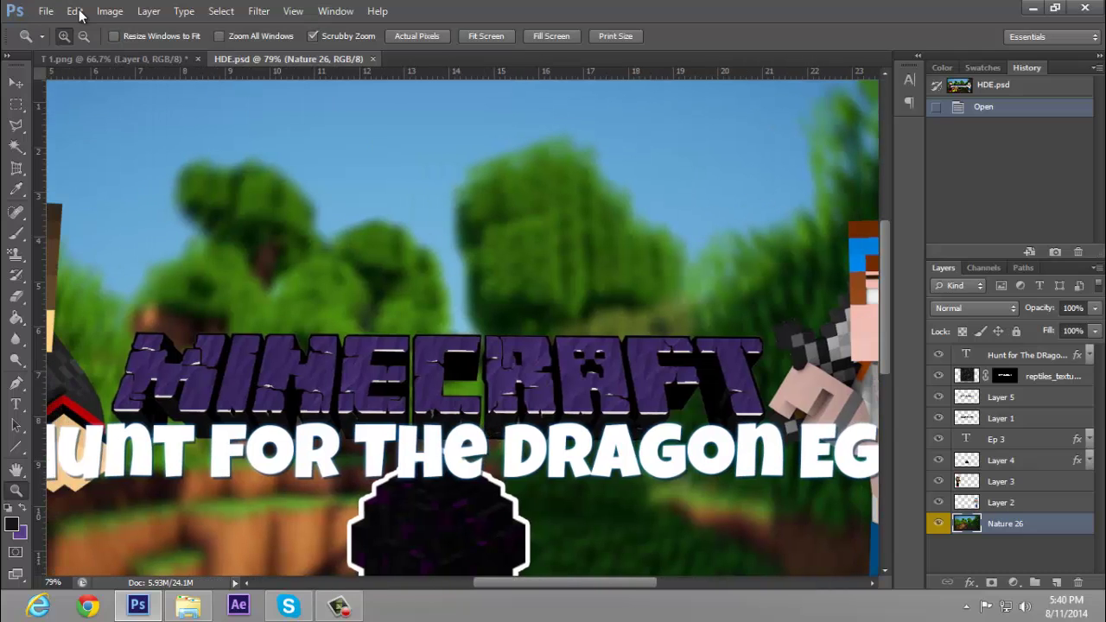
Step: Open the Adam K Pack file from the AdamK graphics Pack v4 folder and place its document directly after T 1.png
{"action": "left_click", "coordinate": [1033, 8]}
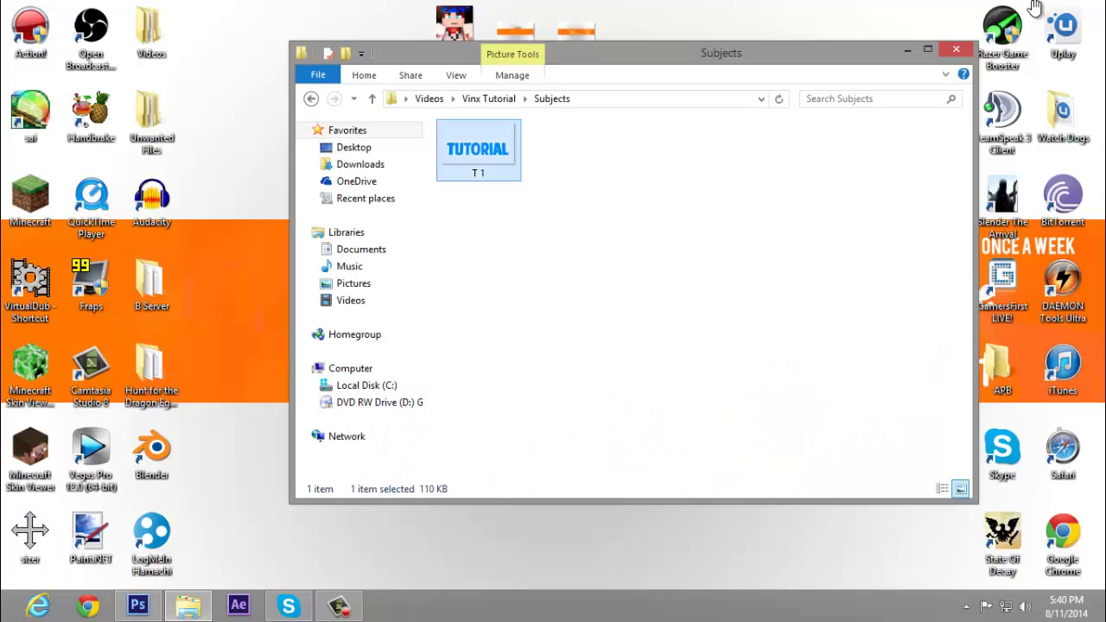
{"action": "left_click", "coordinate": [956, 53]}
{"action": "double_click", "coordinate": [573, 289]}
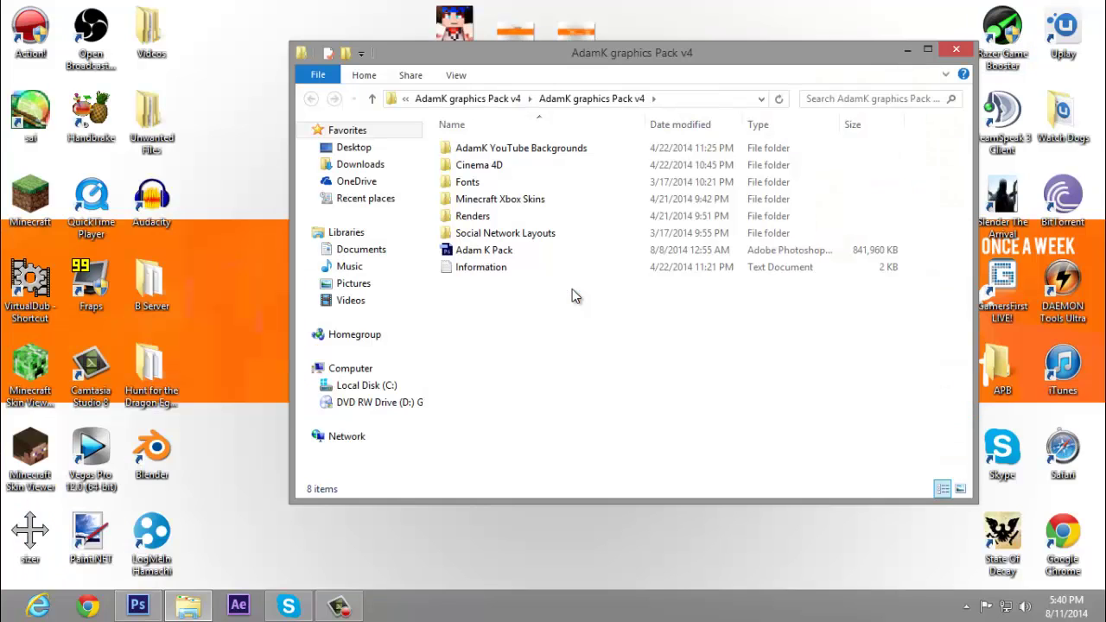
{"action": "double_click", "coordinate": [490, 254]}
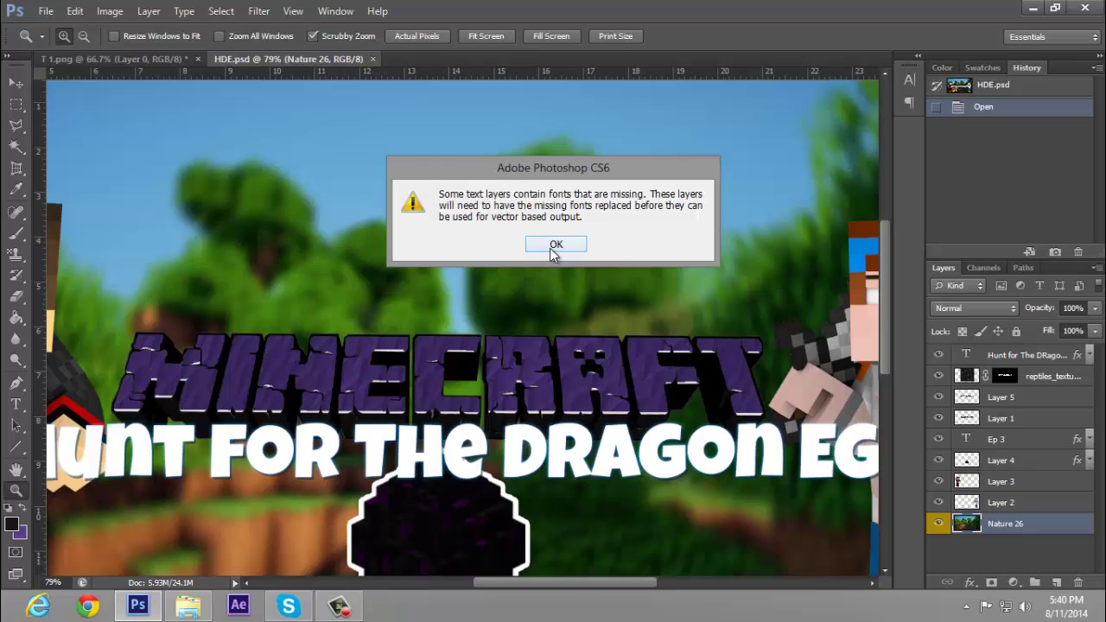
{"action": "left_click", "coordinate": [554, 246]}
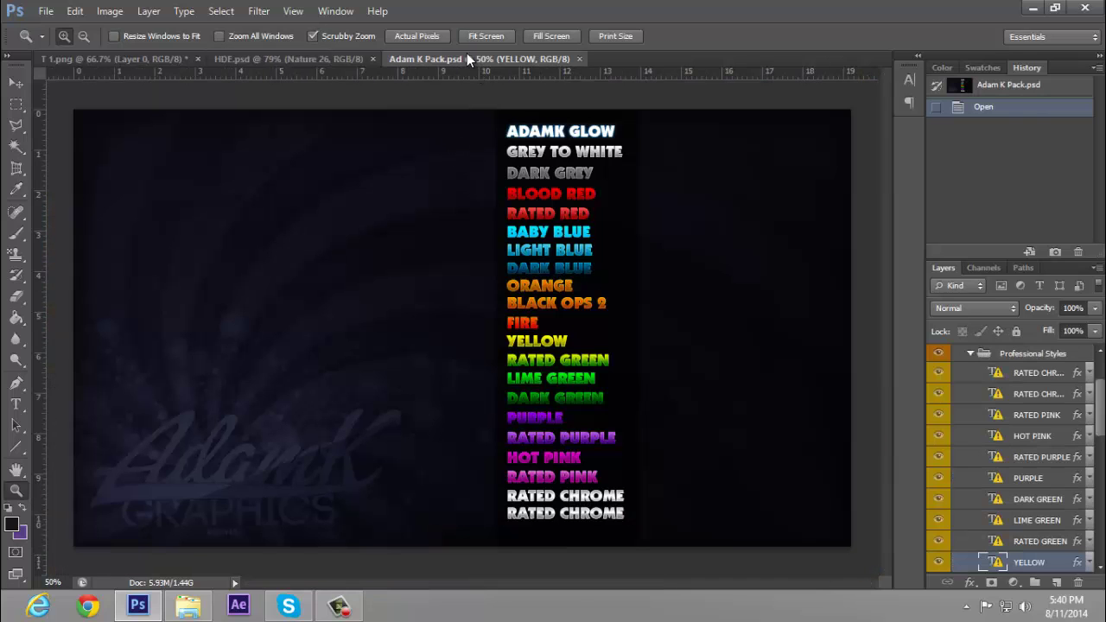
{"action": "left_click_drag", "start_coordinate": [467, 53], "coordinate": [265, 66]}
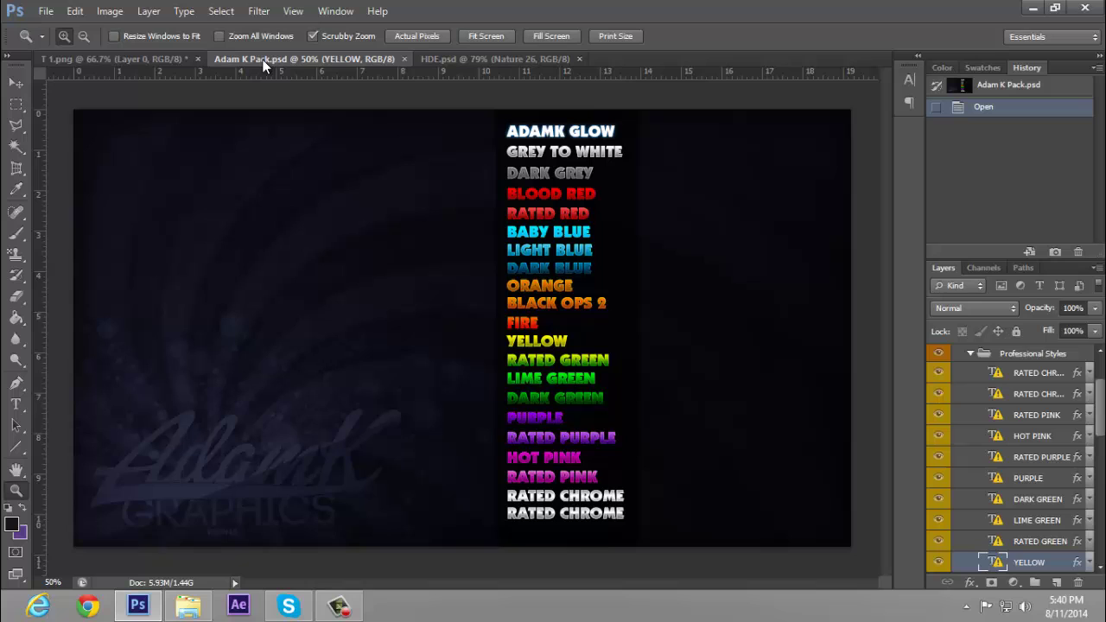
Step: Hide the Professional Styles group, and collapse it along with its parent Layer Styles group
{"action": "left_click", "coordinate": [939, 354]}
{"action": "left_click", "coordinate": [970, 353]}
{"action": "scroll", "coordinate": [975, 380], "scroll_direction": "up", "scroll_amount": 2}
{"action": "scroll", "coordinate": [961, 359], "scroll_direction": "down", "scroll_amount": 2}
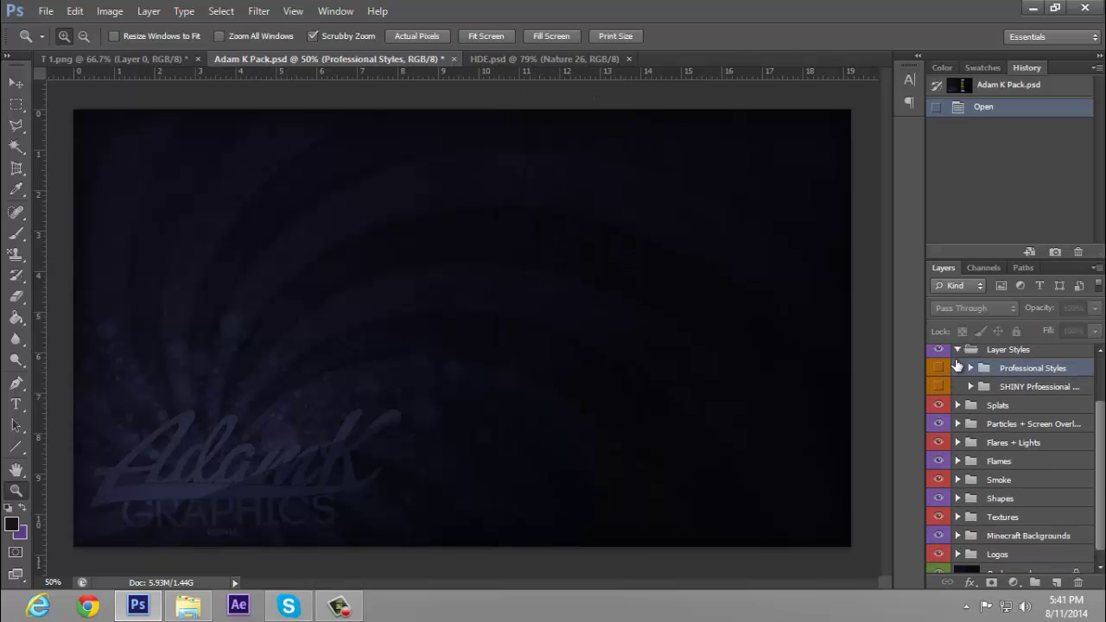
{"action": "left_click", "coordinate": [958, 352]}
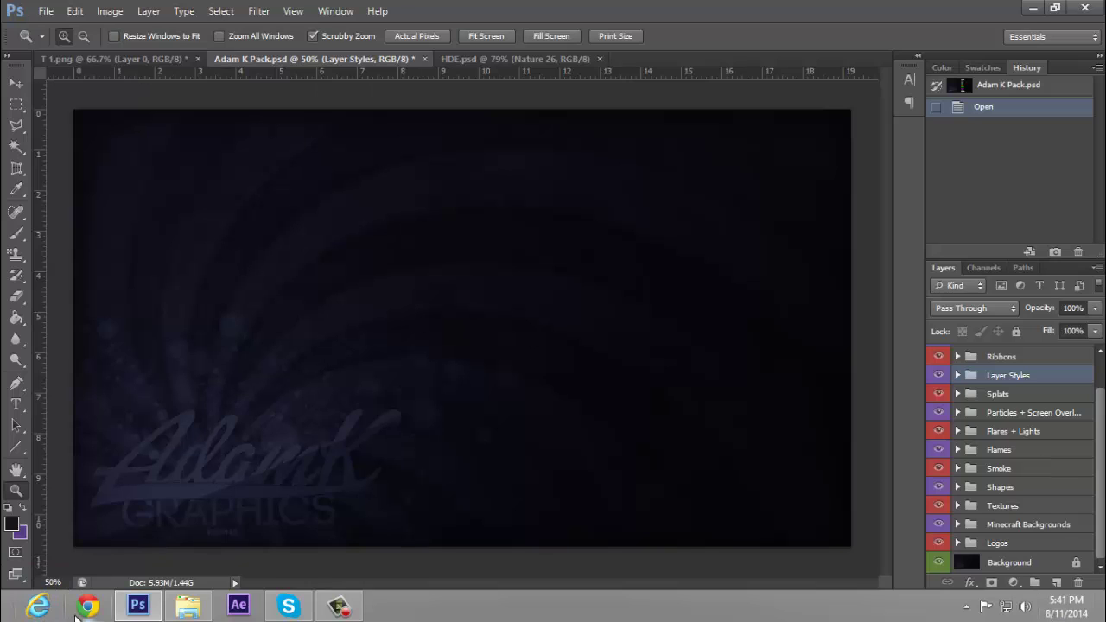
Step: Switch to Chrome, search Google Images for "Textures" and browse the results and suggested categories
{"action": "left_click", "coordinate": [83, 611]}
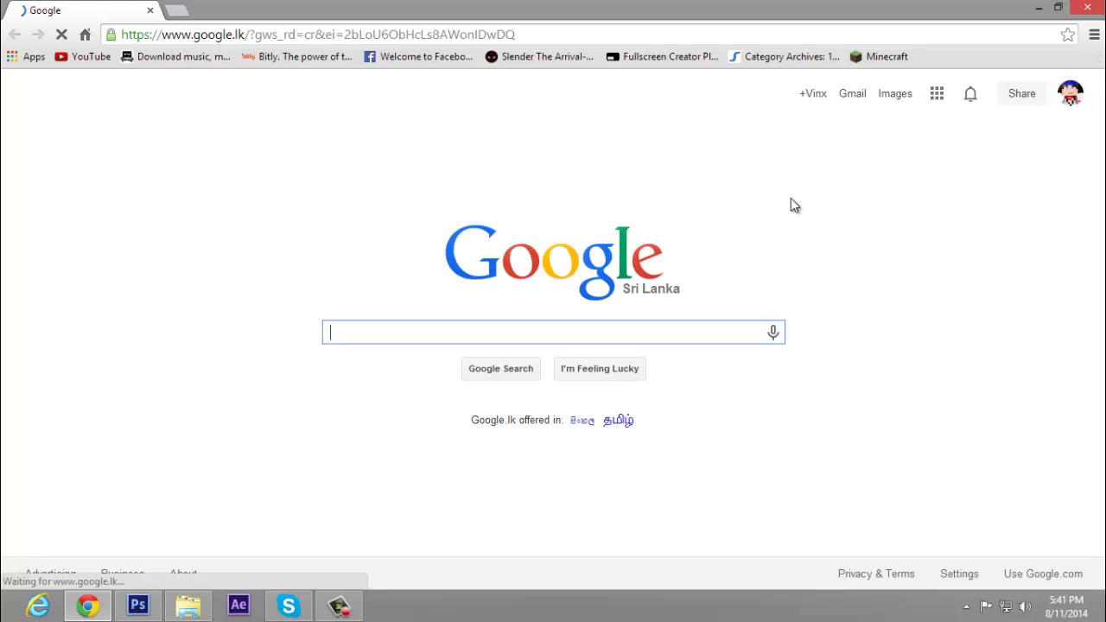
{"action": "left_click", "coordinate": [894, 95]}
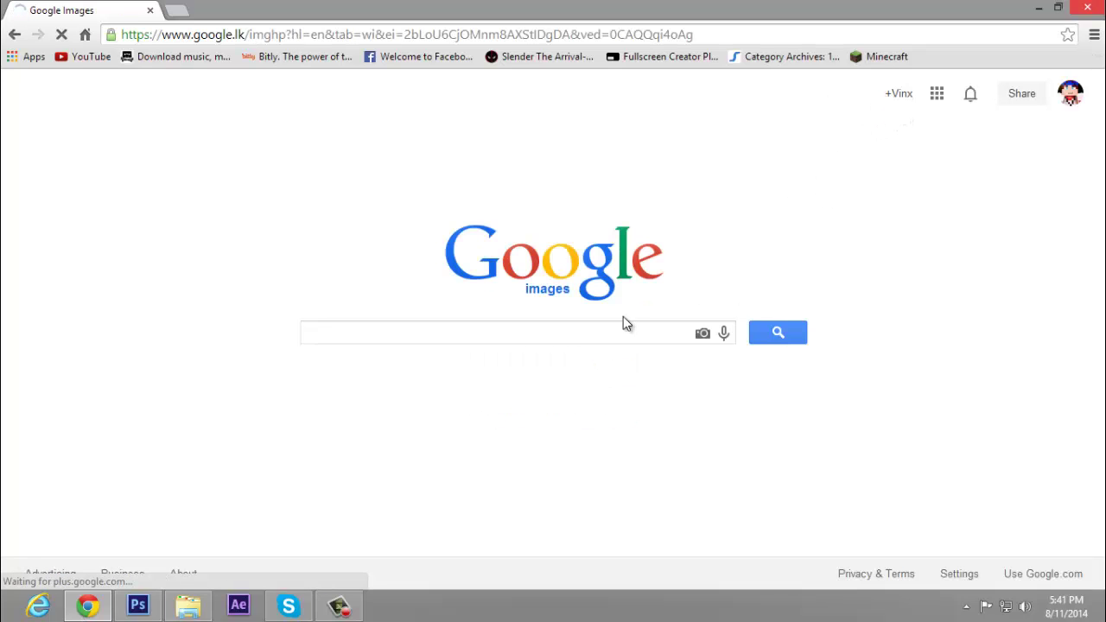
{"action": "type", "text": "Textures"}
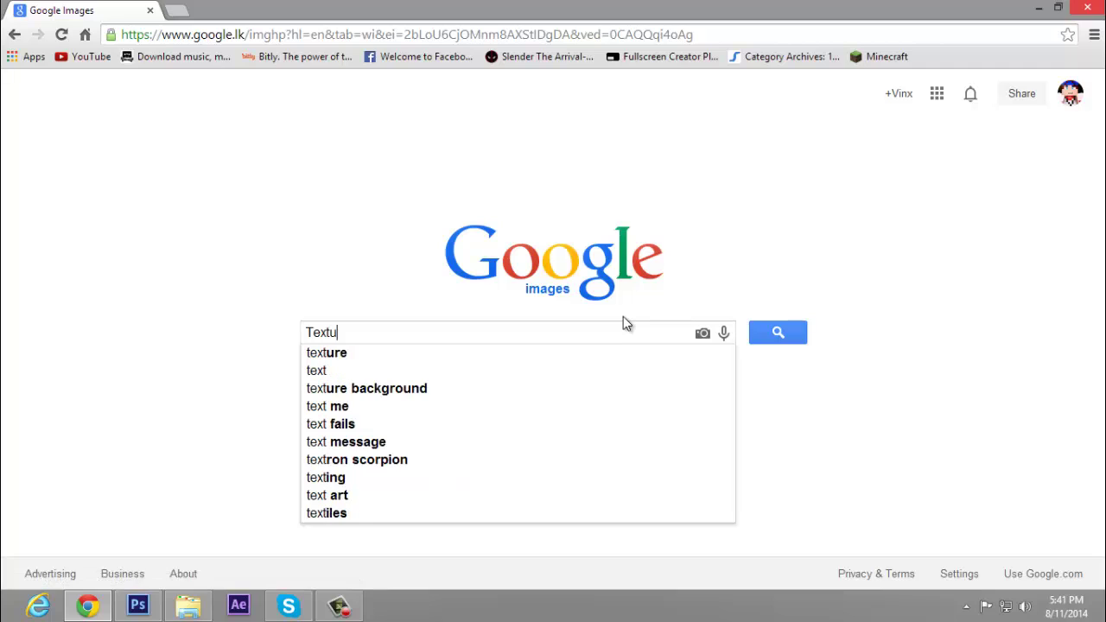
{"action": "key", "text": "Return"}
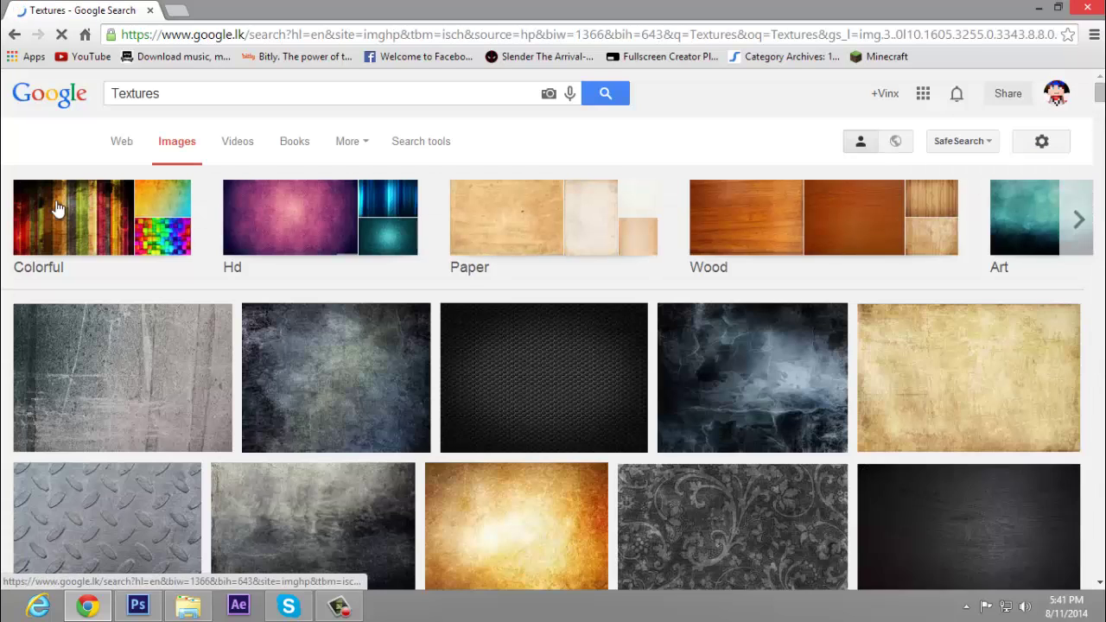
{"action": "scroll", "coordinate": [435, 458], "scroll_direction": "down", "scroll_amount": 5}
{"action": "scroll", "coordinate": [461, 329], "scroll_direction": "up", "scroll_amount": 5}
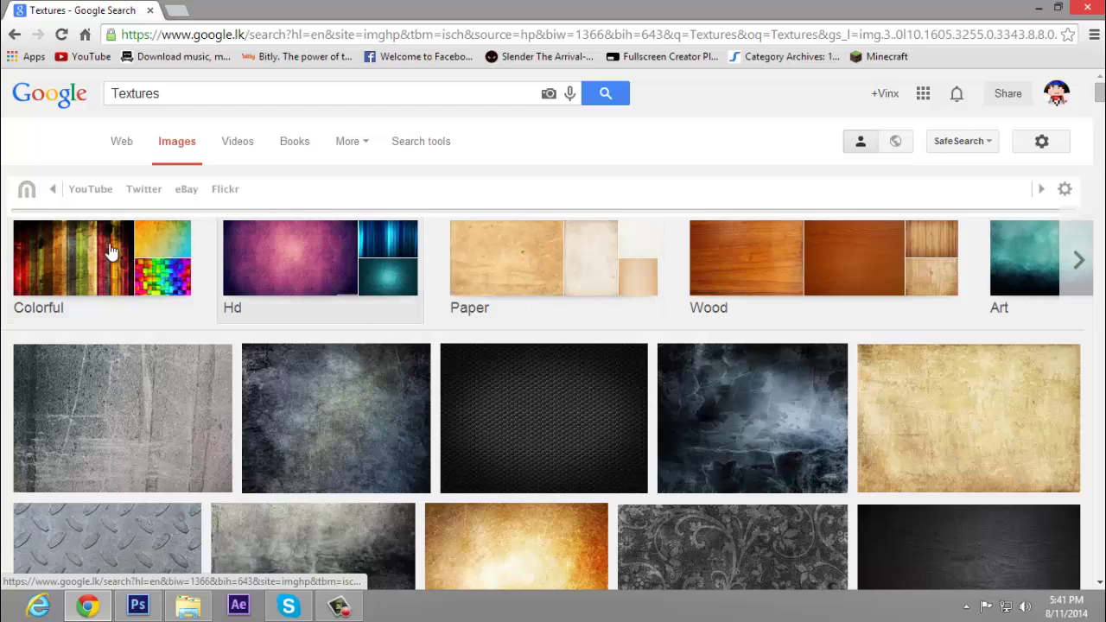
{"action": "left_click", "coordinate": [1079, 260]}
Step: Refine the image search to "Reptile Textures"
{"action": "left_click", "coordinate": [151, 93]}
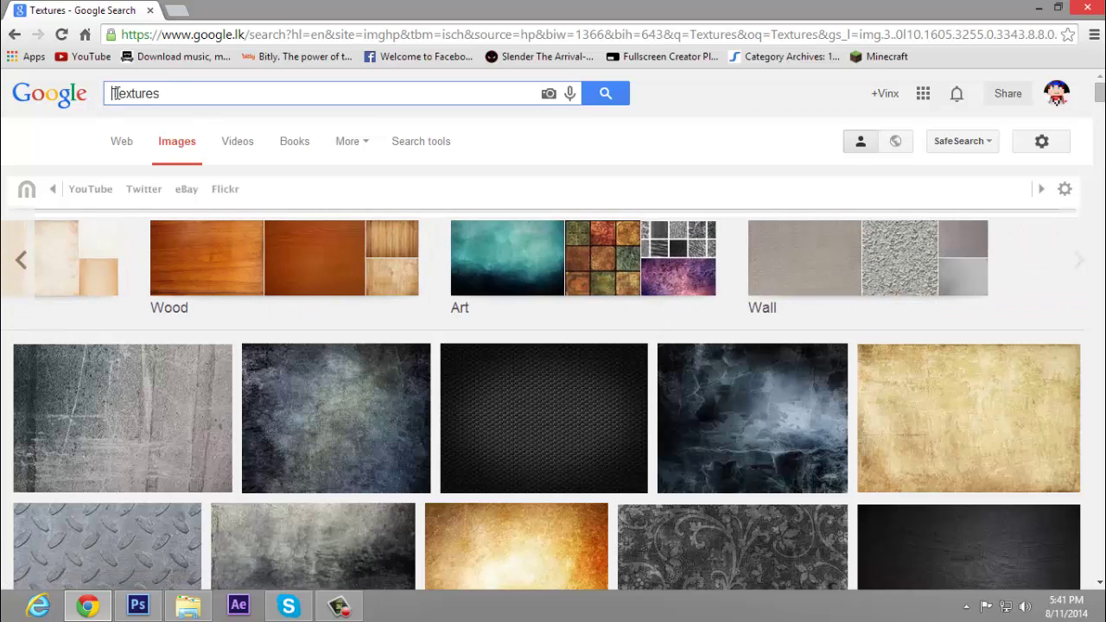
{"action": "type", "text": "Reptile"}
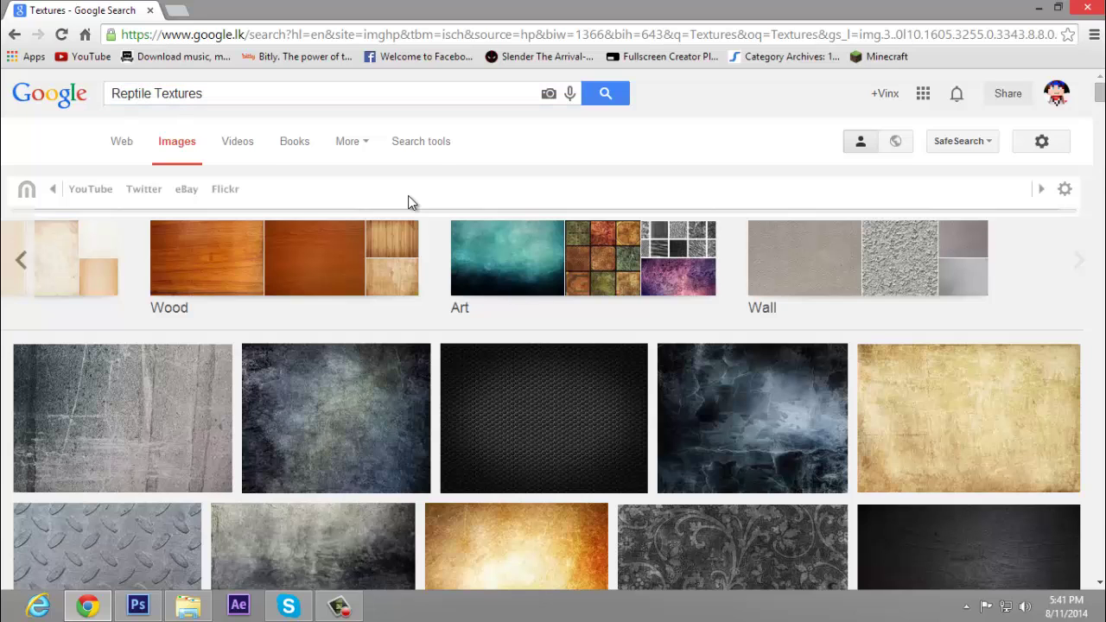
{"action": "key", "text": "Return"}
Step: Change the image search to "Smooth Textures" and look through the results
{"action": "left_click", "coordinate": [229, 92]}
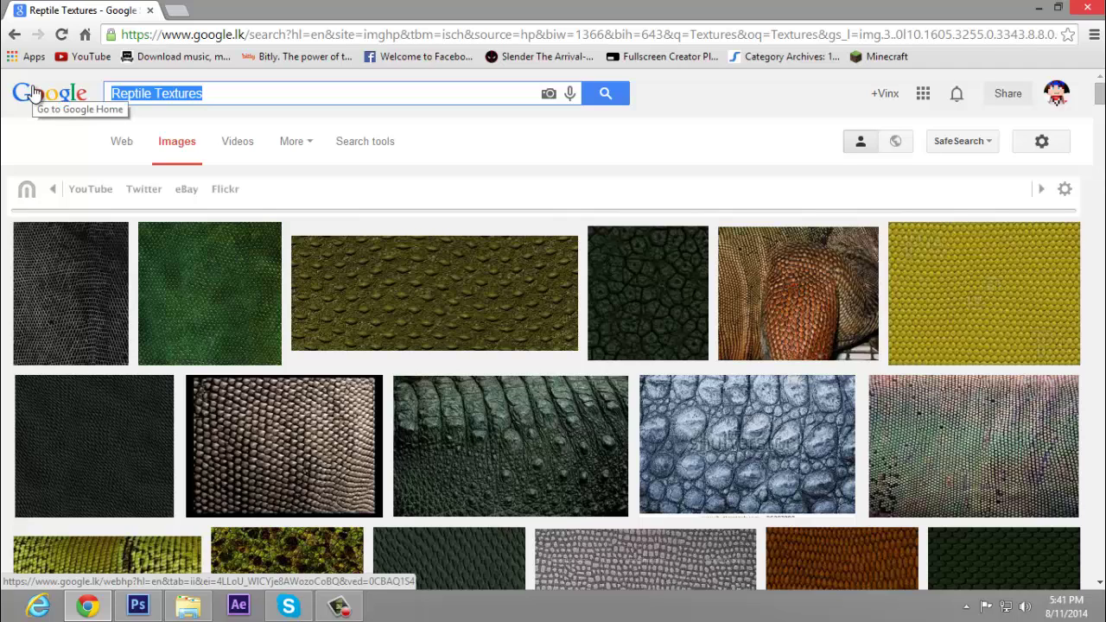
{"action": "key", "text": "Left"}
{"action": "key", "text": "Right"}
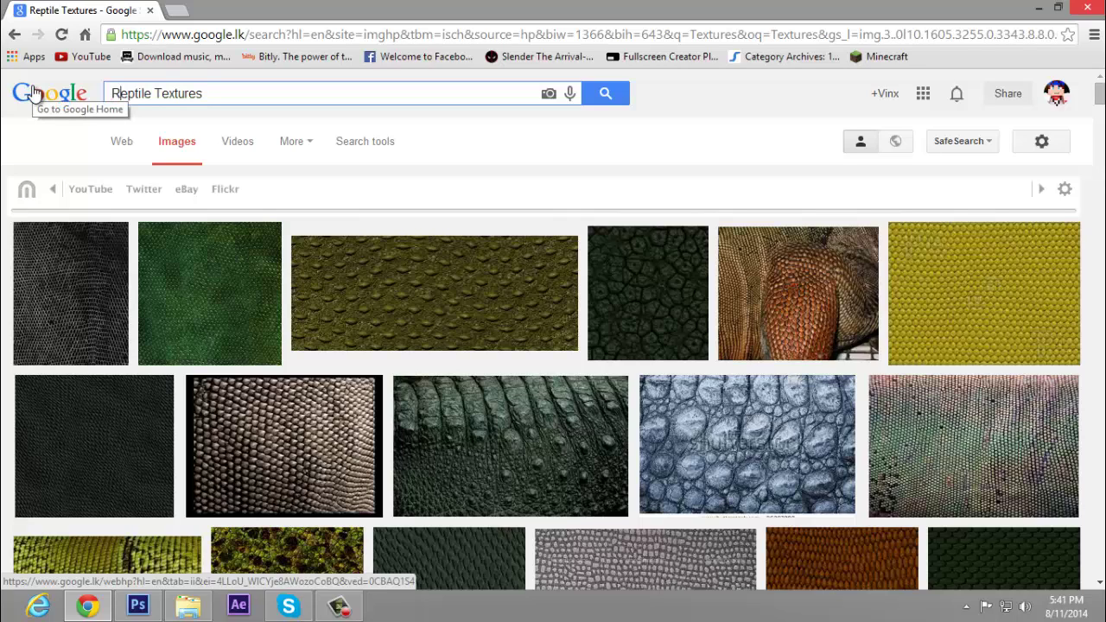
{"action": "key", "text": "BackSpace"}
{"action": "key", "text": "BackSpace"}
{"action": "key", "text": "BackSpace"}
{"action": "key", "text": "BackSpace"}
{"action": "key", "text": "BackSpace"}
{"action": "key", "text": "BackSpace"}
{"action": "key", "text": "BackSpace"}
{"action": "type", "text": "Smo"}
{"action": "type", "text": "oth"}
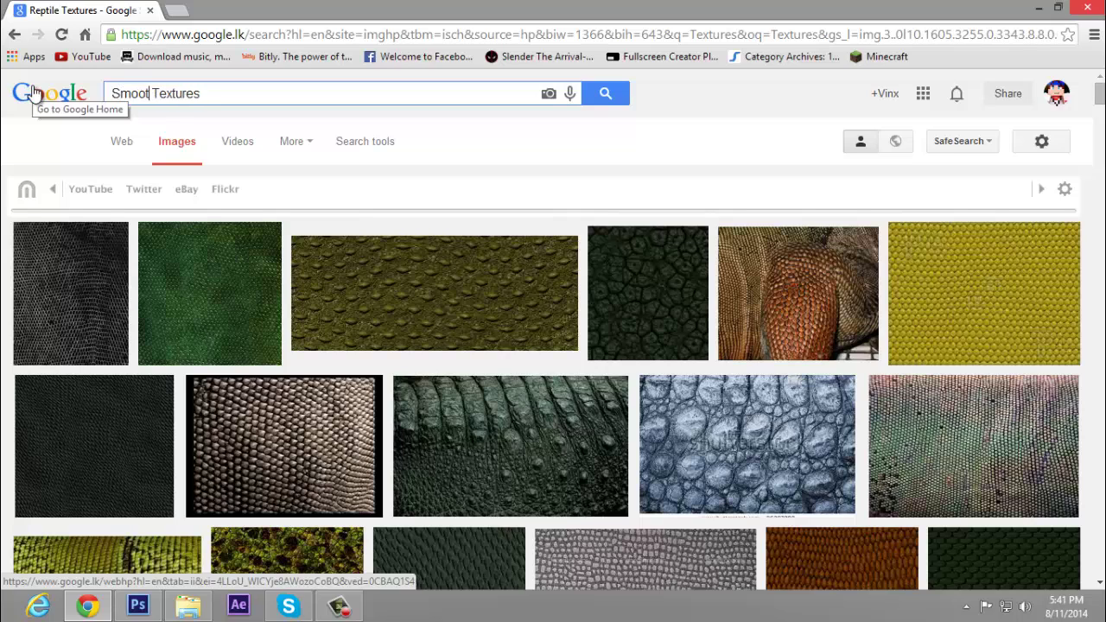
{"action": "key", "text": "Return"}
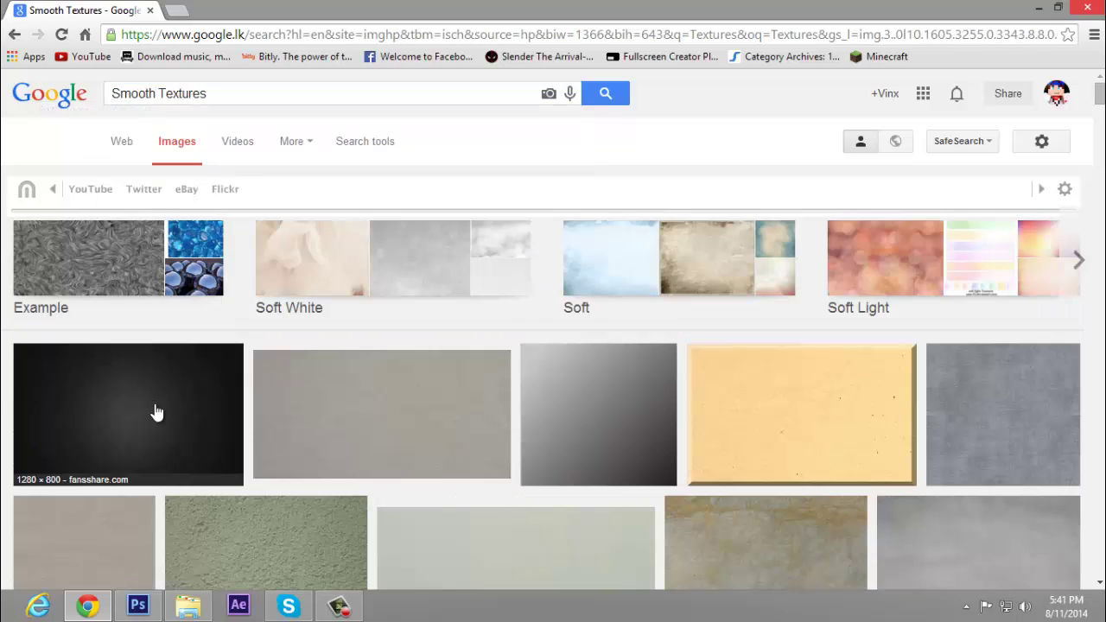
{"action": "scroll", "coordinate": [153, 413], "scroll_direction": "down", "scroll_amount": 1}
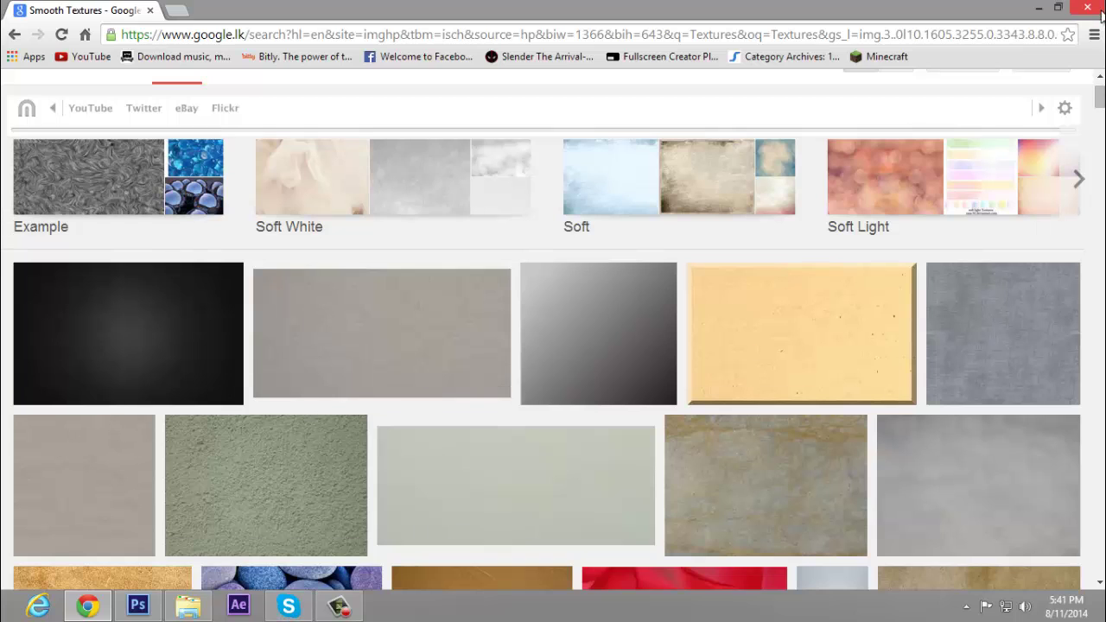
Step: Return to Photoshop and expand the Textures group in Adam K Pack.psd to show its subgroups
{"action": "key", "text": "alt+Tab"}
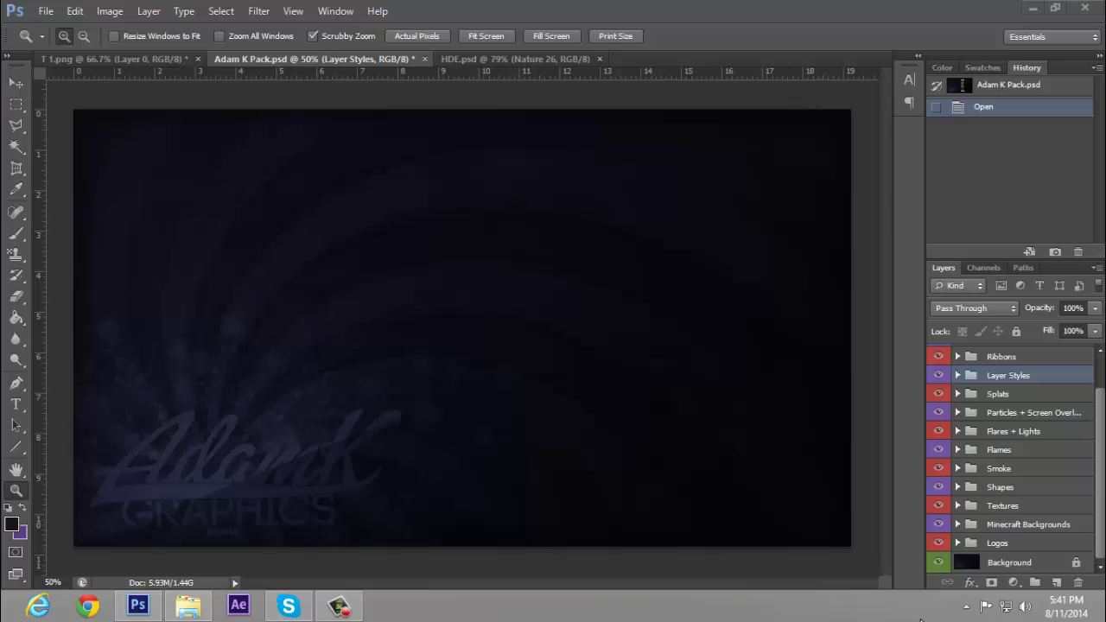
{"action": "left_click", "coordinate": [958, 506]}
{"action": "left_click_drag", "start_coordinate": [1101, 489], "coordinate": [1102, 542]}
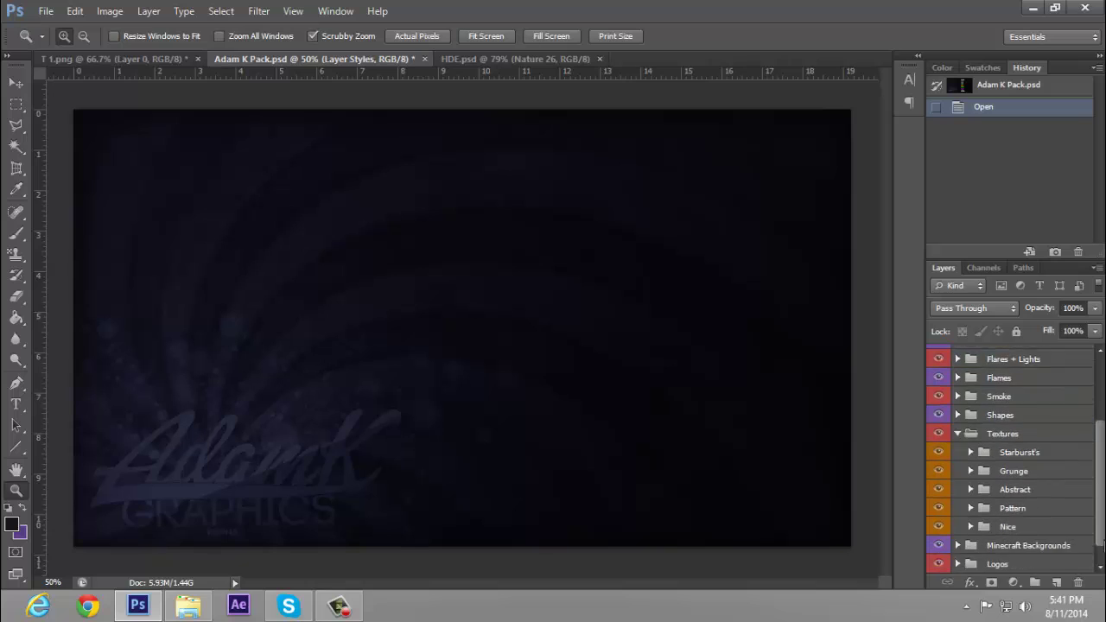
Step: Expand the Nice subgroup of the Textures group and make the Nice Texture 7 layer visible
{"action": "left_click", "coordinate": [1005, 414]}
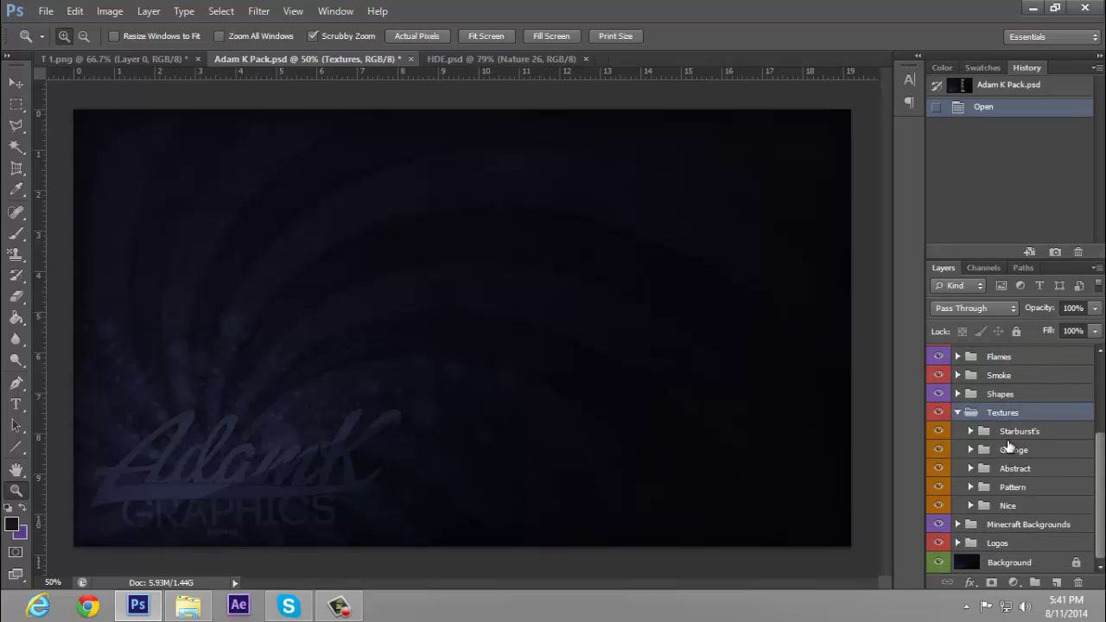
{"action": "left_click", "coordinate": [969, 508]}
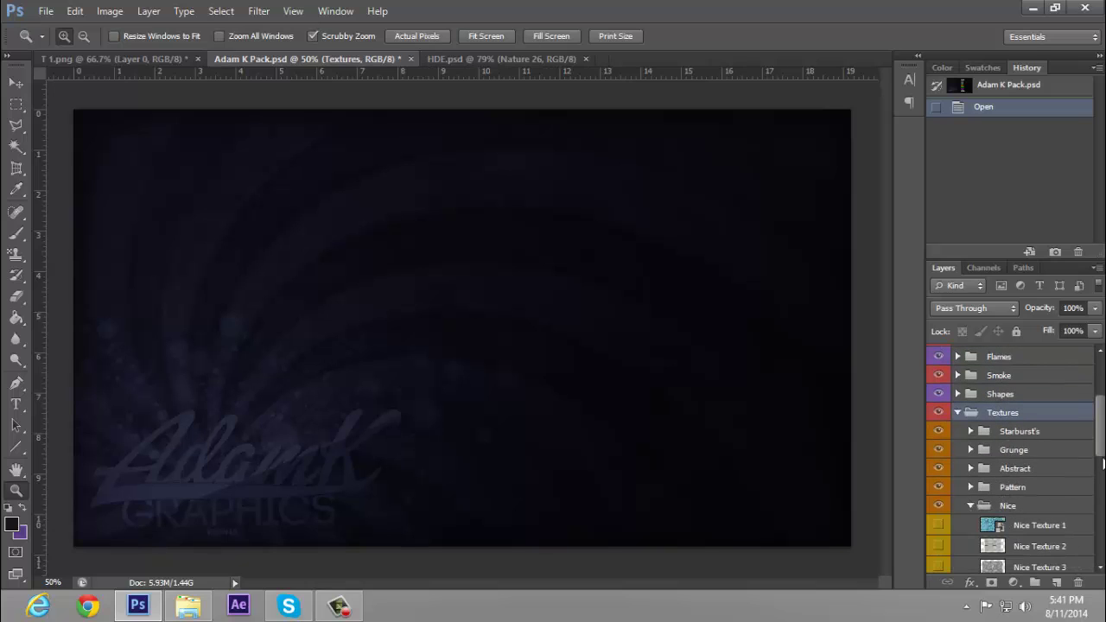
{"action": "left_click_drag", "start_coordinate": [1102, 450], "coordinate": [1104, 518]}
{"action": "left_click", "coordinate": [1022, 417]}
{"action": "left_click", "coordinate": [939, 413]}
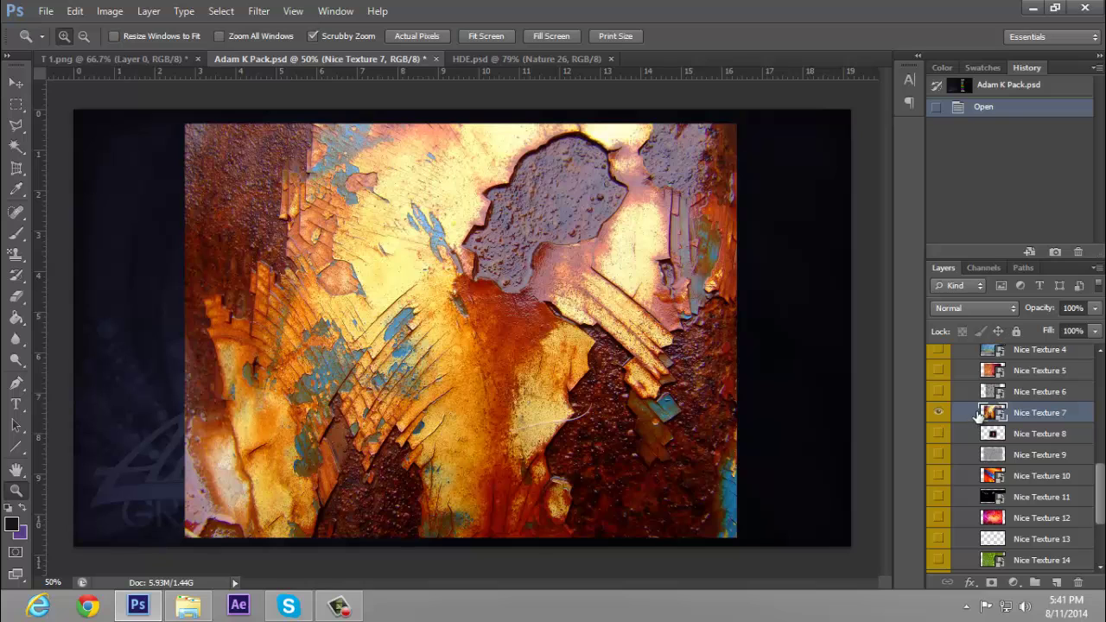
Step: Copy the Nice Texture 7 layer from Adam K Pack.psd into T 1.png, covering the whole canvas above the TUTORIAL text
{"action": "left_click", "coordinate": [67, 60]}
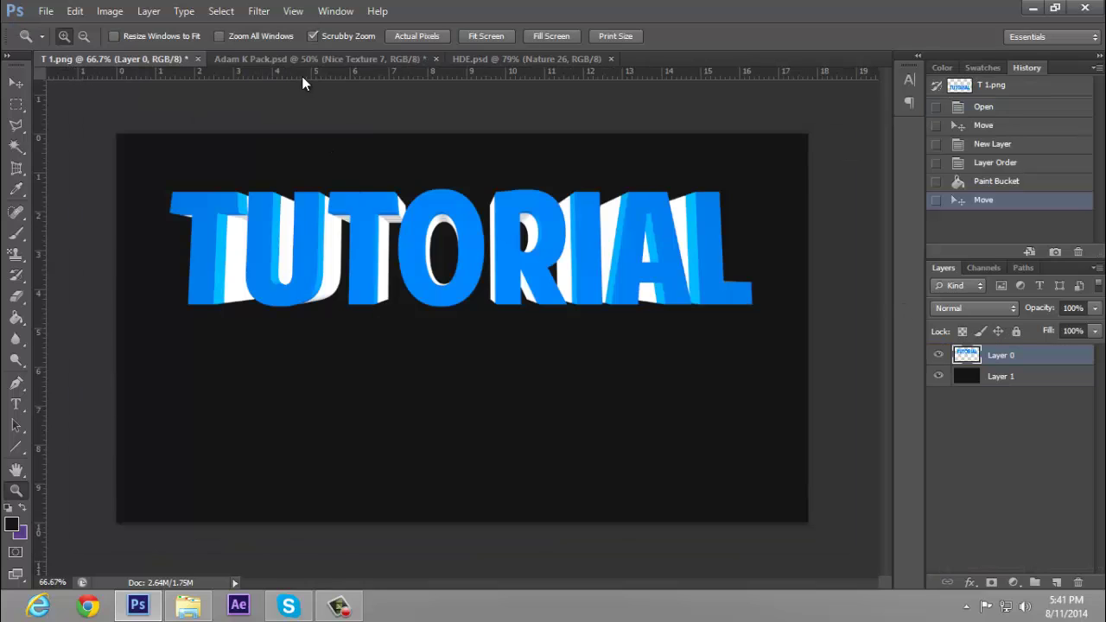
{"action": "left_click", "coordinate": [298, 56]}
{"action": "left_click", "coordinate": [24, 80]}
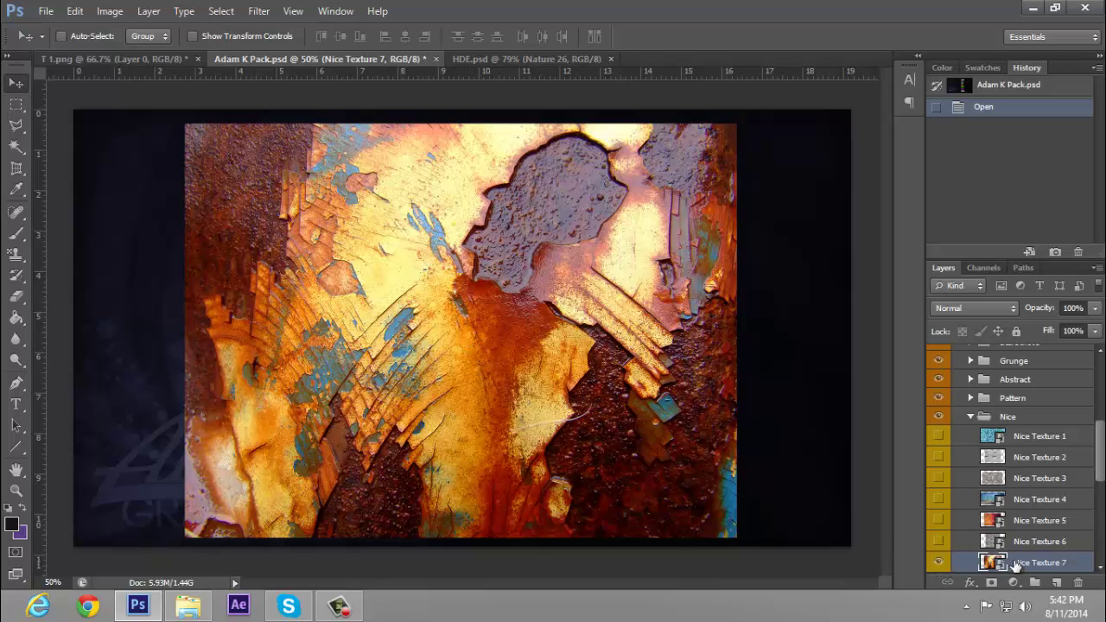
{"action": "left_click_drag", "start_coordinate": [474, 355], "coordinate": [435, 244]}
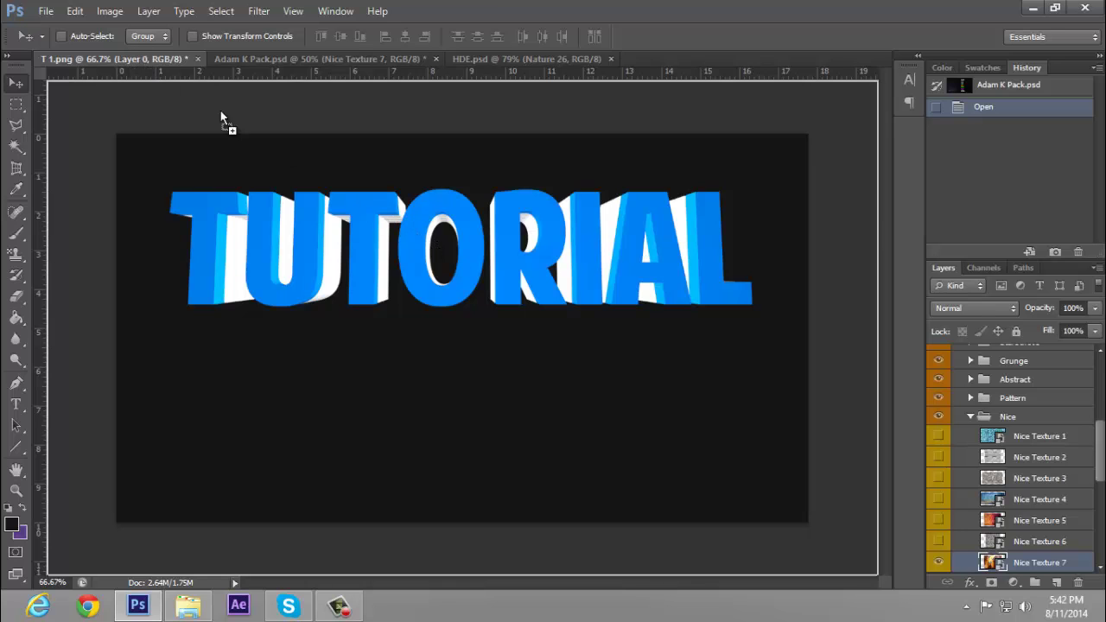
{"action": "left_click_drag", "start_coordinate": [221, 112], "coordinate": [486, 288]}
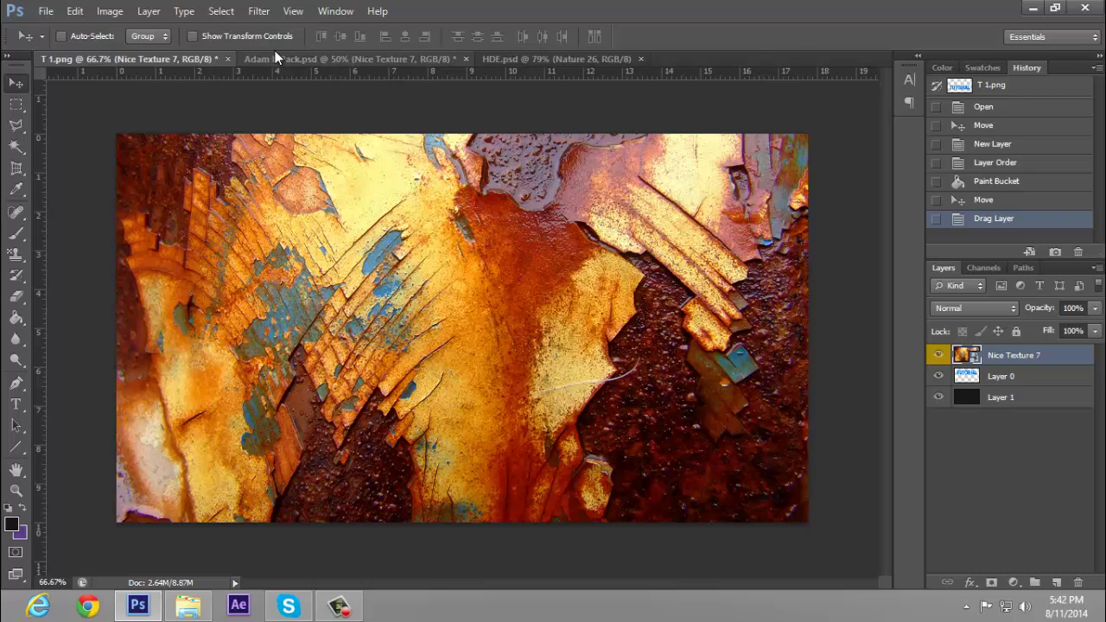
{"action": "left_click", "coordinate": [320, 59]}
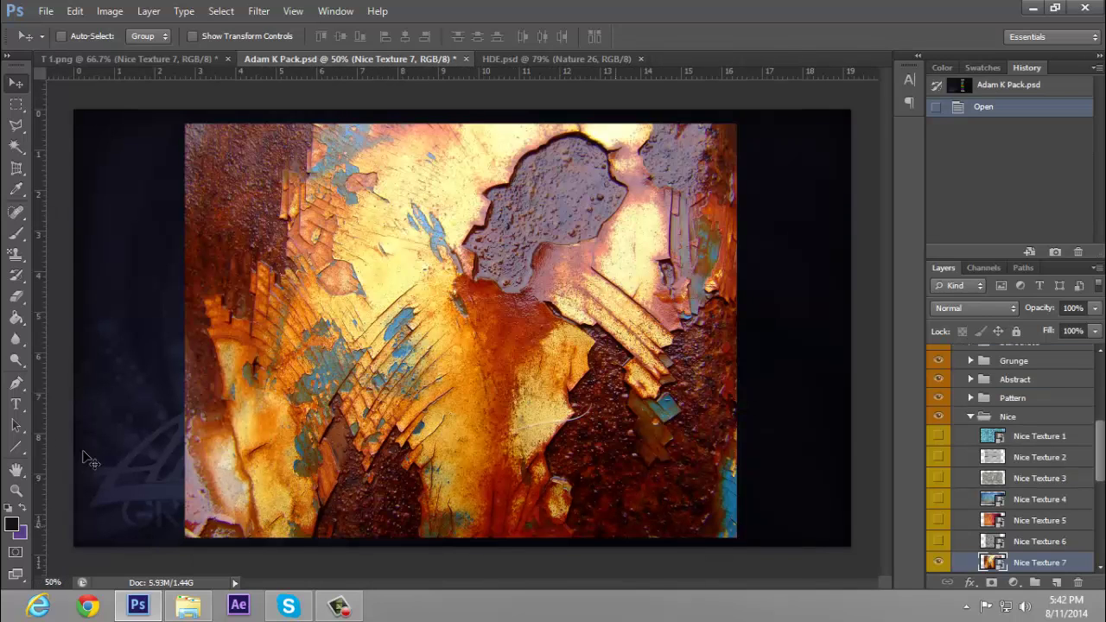
{"action": "left_click", "coordinate": [111, 59]}
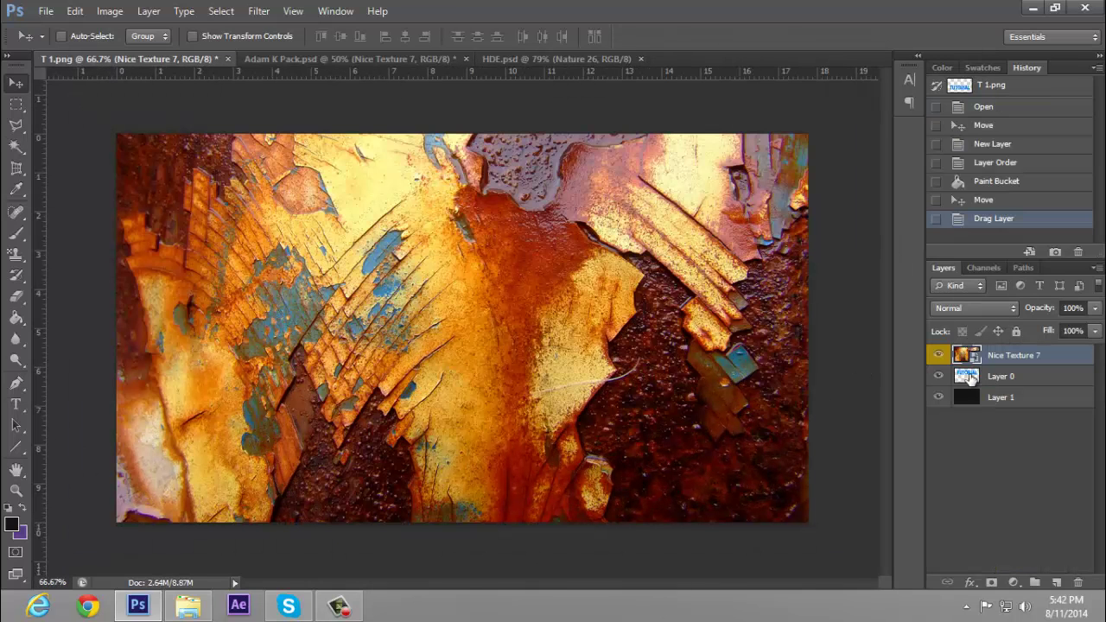
Step: Compare the text with and without the texture, and clip Nice Texture 7 to Layer 0
{"action": "left_click", "coordinate": [939, 355]}
{"action": "left_click", "coordinate": [941, 356]}
{"action": "left_click", "coordinate": [939, 355]}
{"action": "left_click", "coordinate": [940, 355]}
{"action": "mouse_move", "coordinate": [1000, 361]}
{"action": "left_mouse_down"}
{"action": "mouse_move", "coordinate": [1000, 378]}
{"action": "mouse_move", "coordinate": [1028, 380]}
{"action": "mouse_move", "coordinate": [1046, 361]}
{"action": "mouse_move", "coordinate": [1032, 361]}
{"action": "mouse_move", "coordinate": [1031, 376]}
{"action": "mouse_move", "coordinate": [1003, 363]}
{"action": "left_mouse_up"}
{"action": "left_click", "coordinate": [1002, 363], "text": "alt"}
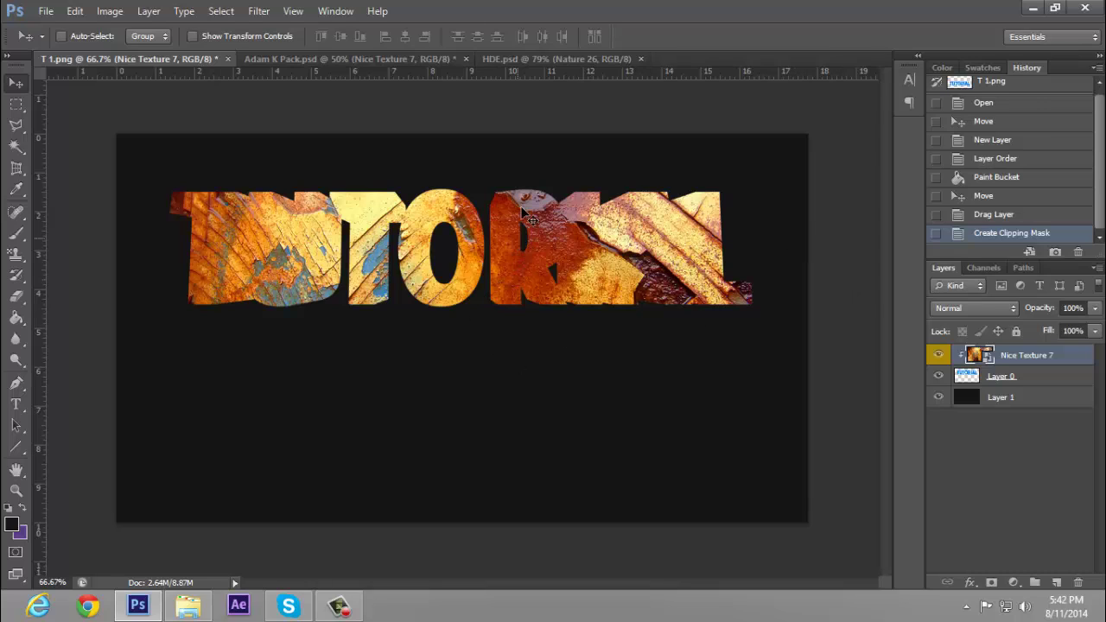
Step: Try successive blend modes on Nice Texture 7, settle on Overlay, and shift the texture slightly down and to the right within the letters
{"action": "left_click", "coordinate": [968, 308]}
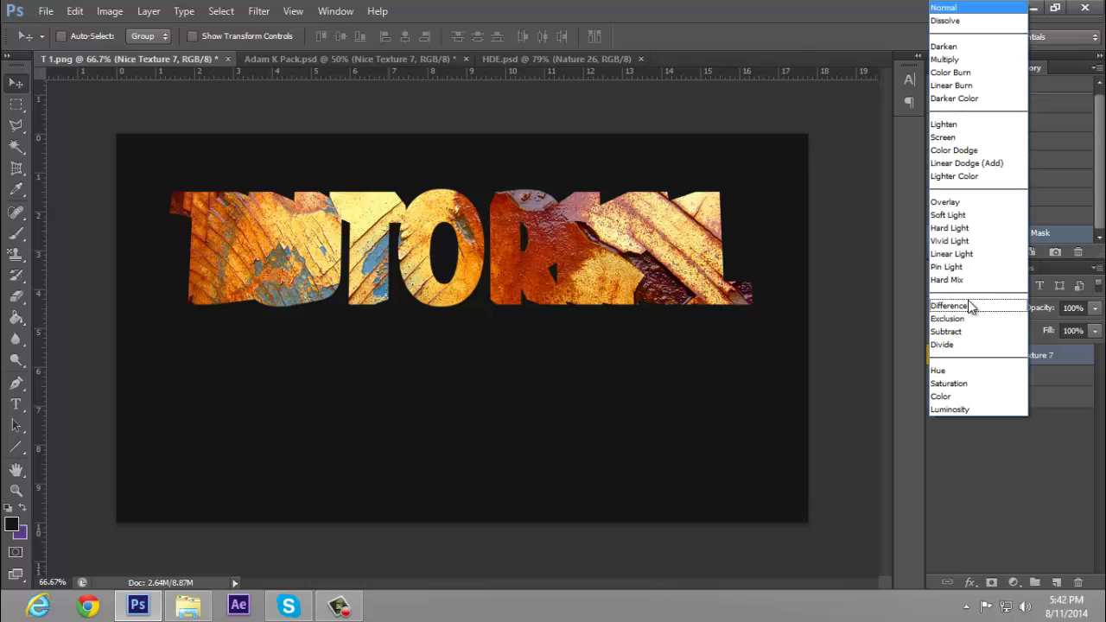
{"action": "left_click", "coordinate": [943, 9]}
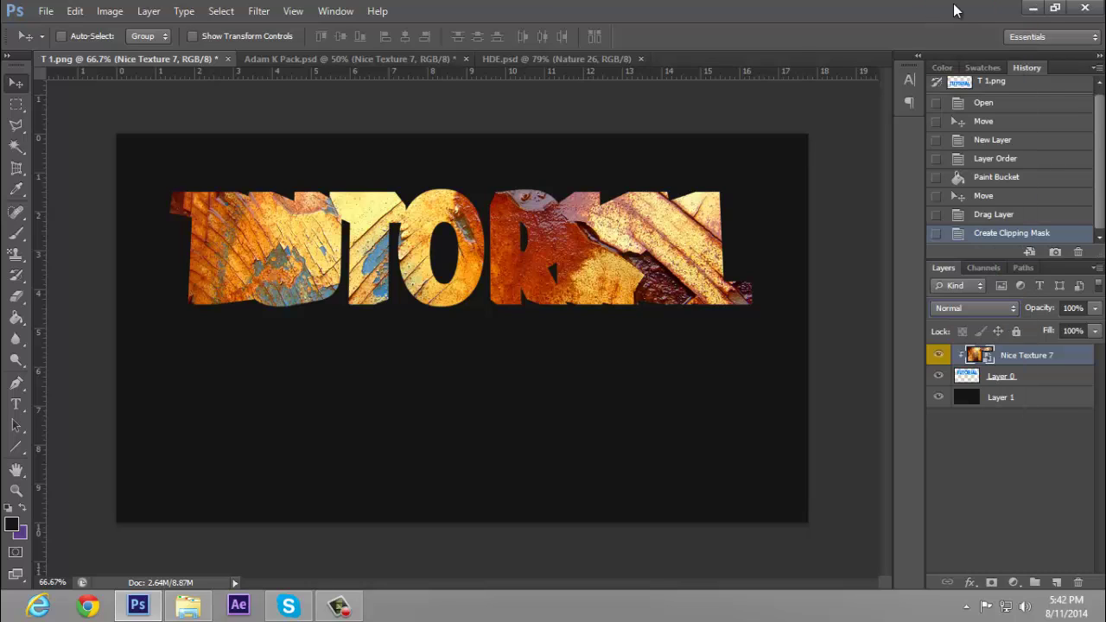
{"action": "key", "text": "Down"}
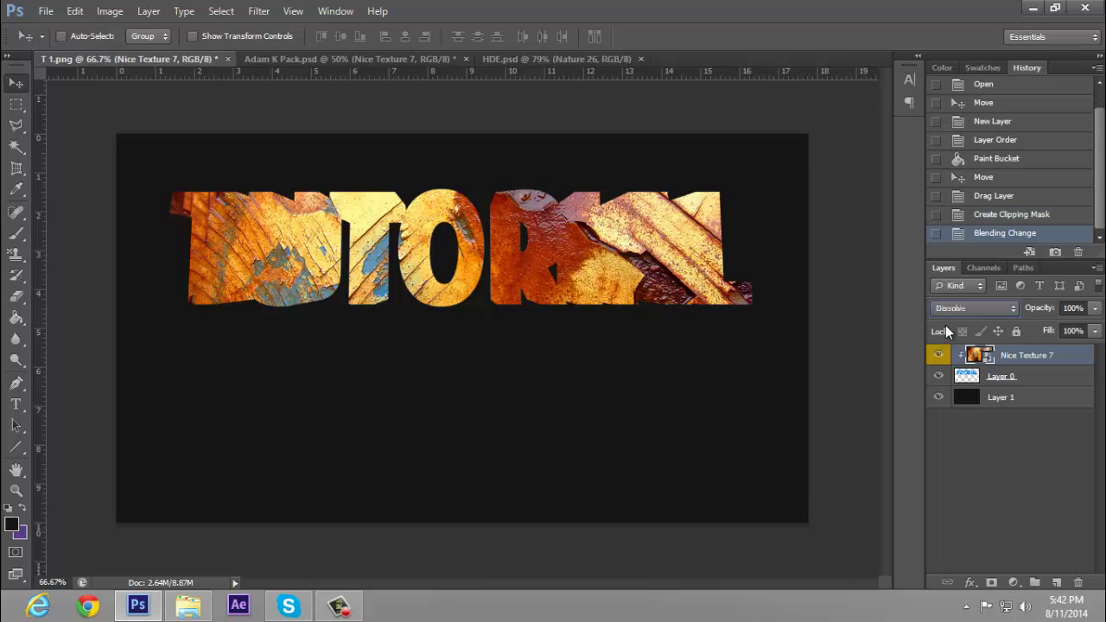
{"action": "key", "text": "Up"}
{"action": "key", "text": "Down"}
{"action": "key", "text": "Down"}
{"action": "key", "text": "Down"}
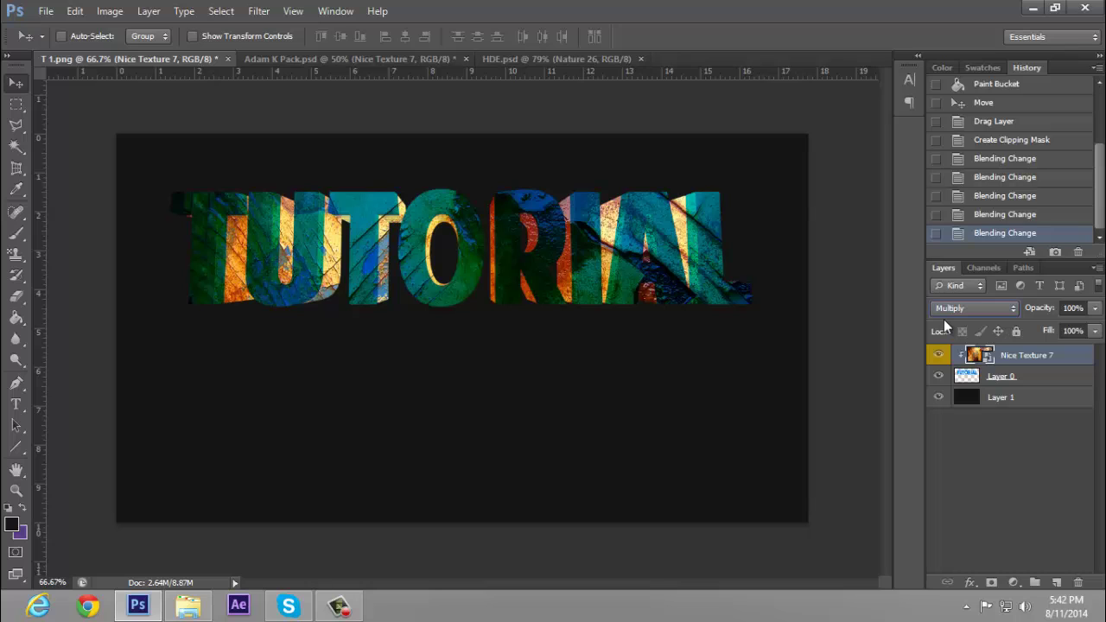
{"action": "key", "text": "Down"}
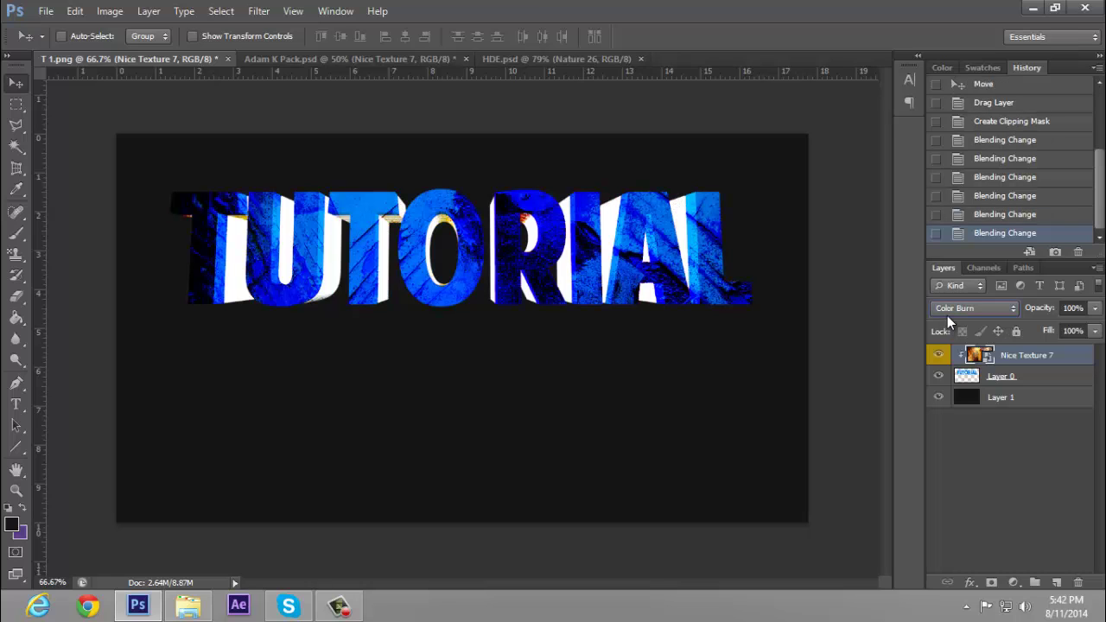
{"action": "key", "text": "Down"}
{"action": "key", "text": "Down"}
{"action": "key", "text": "Down"}
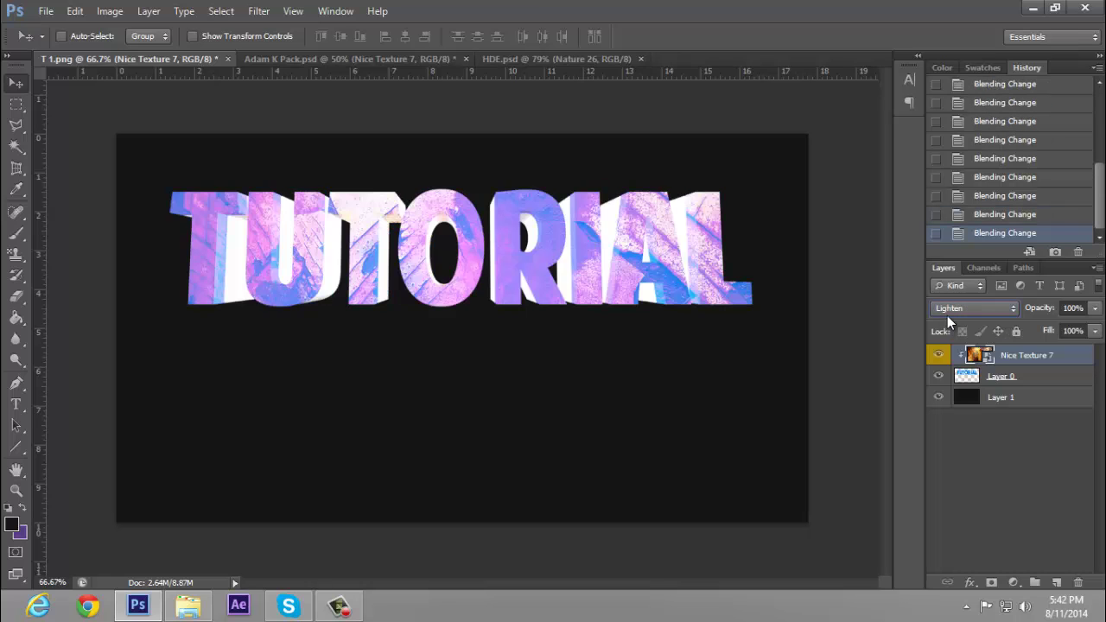
{"action": "key", "text": "Up"}
{"action": "key", "text": "Down"}
{"action": "key", "text": "Down"}
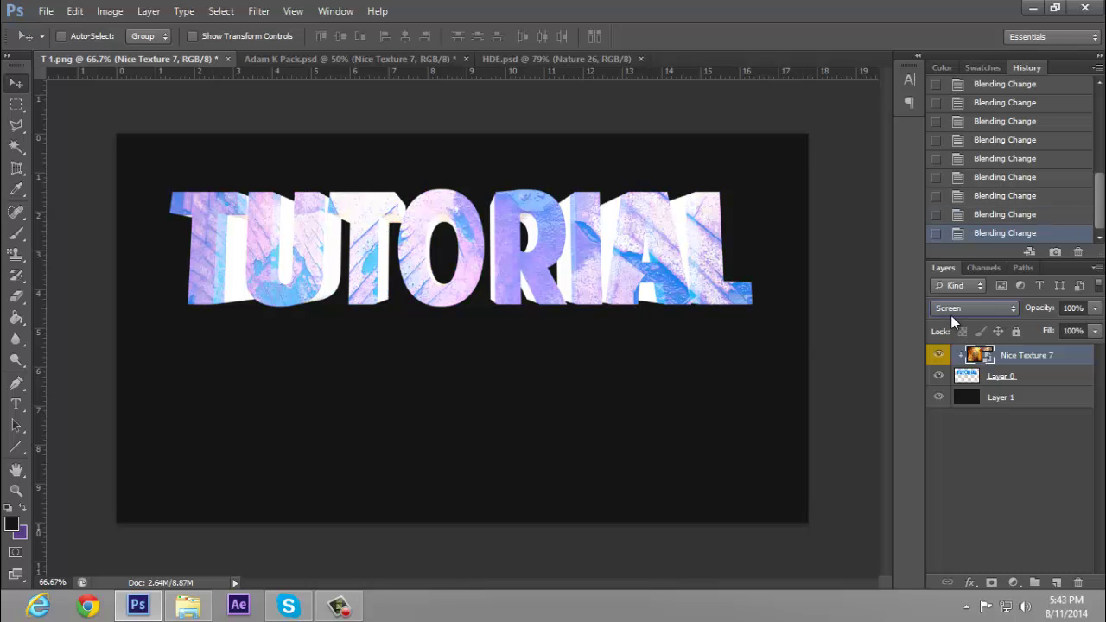
{"action": "key", "text": "Down"}
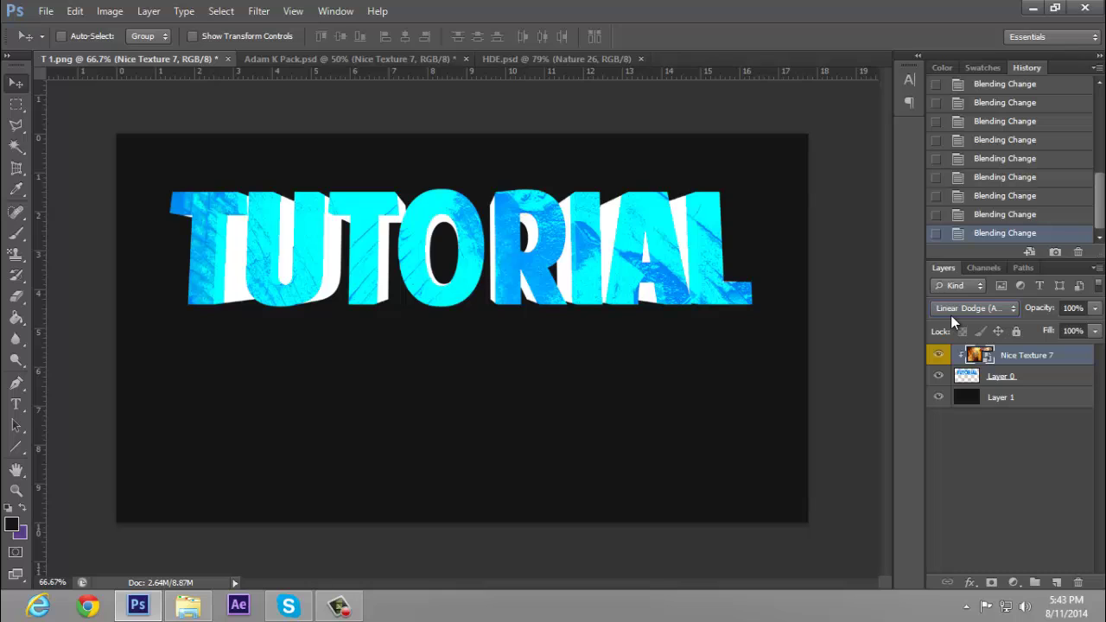
{"action": "key", "text": "Down"}
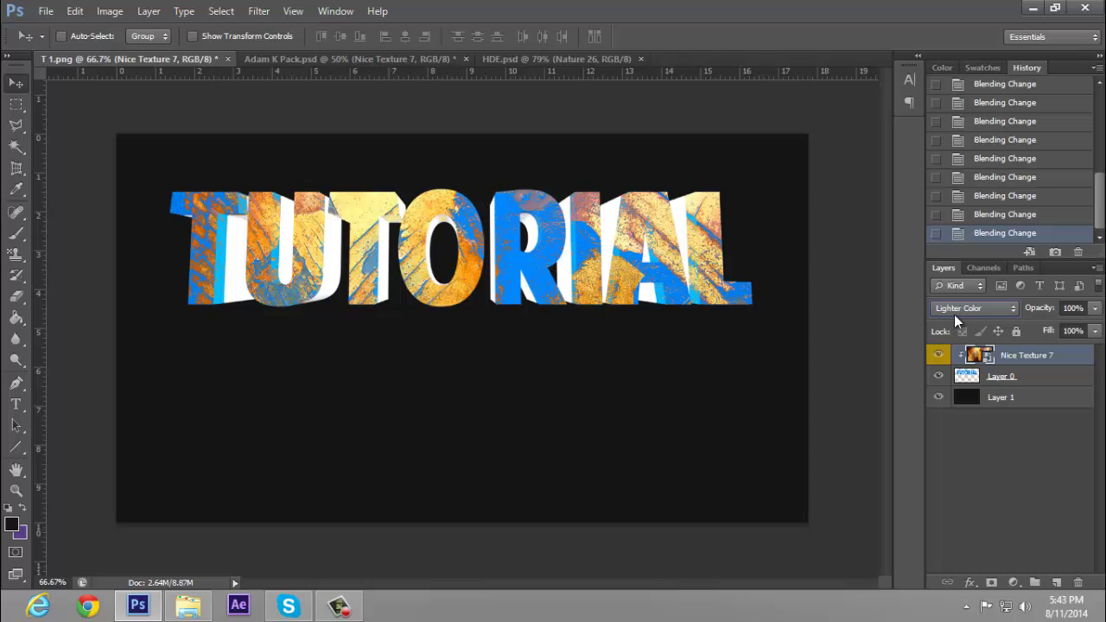
{"action": "key", "text": "Down"}
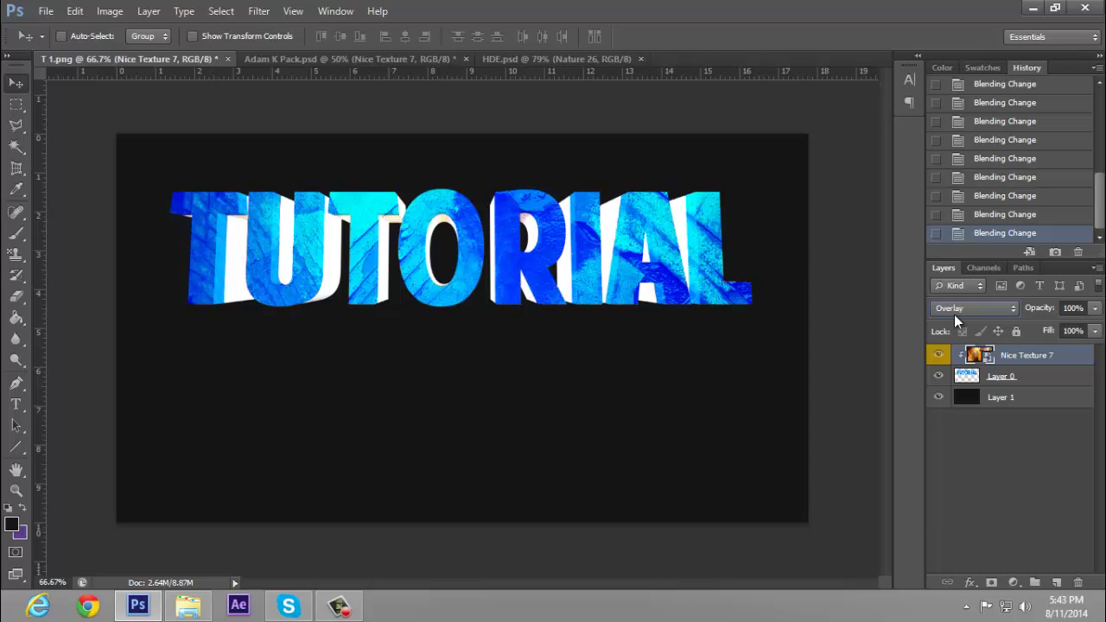
{"action": "key", "text": "Down"}
{"action": "key", "text": "Down"}
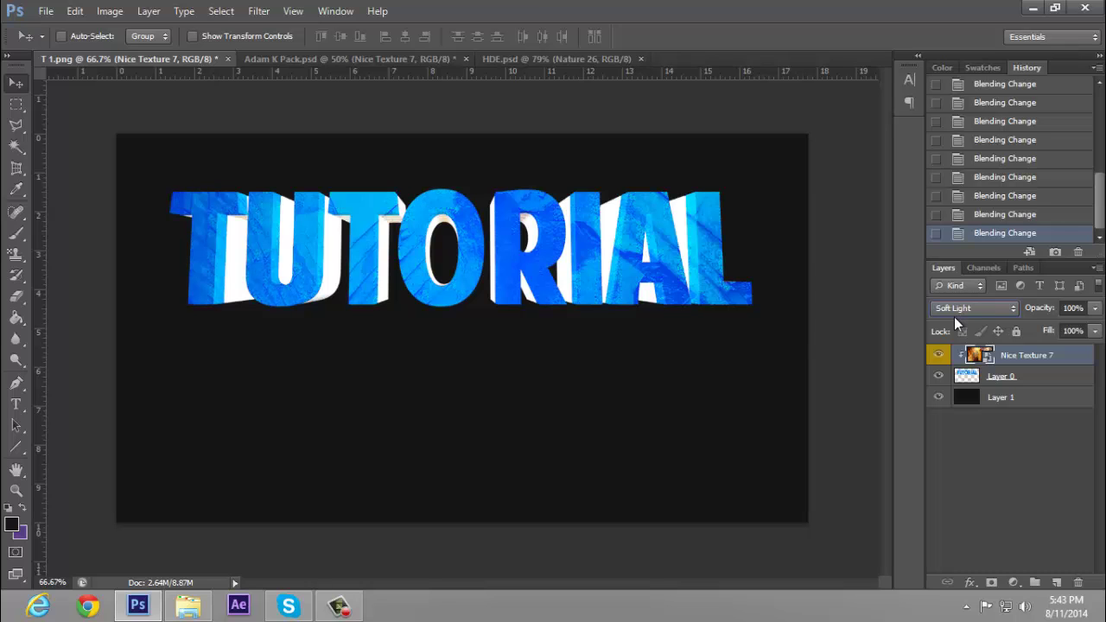
{"action": "key", "text": "Up"}
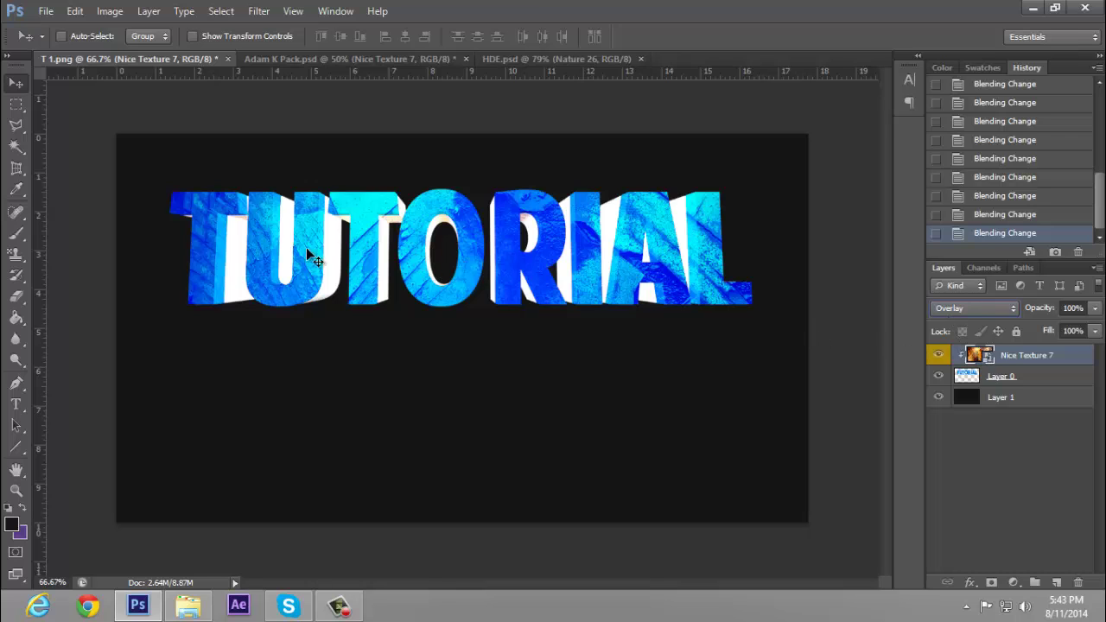
{"action": "left_click_drag", "start_coordinate": [451, 295], "coordinate": [485, 350]}
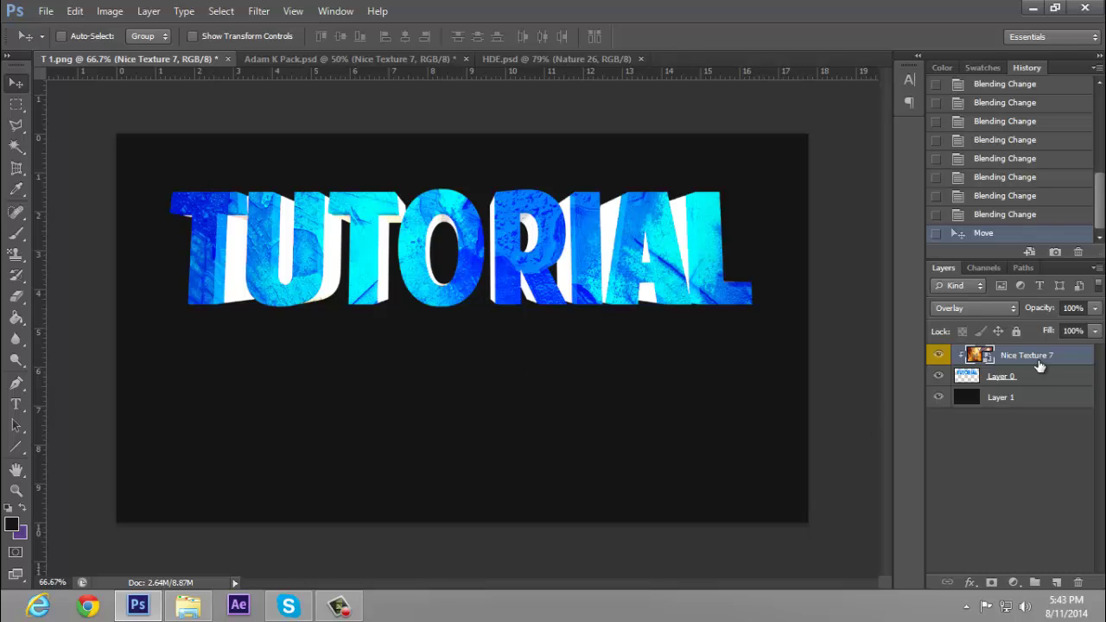
{"action": "right_click", "coordinate": [987, 358]}
{"action": "left_click", "coordinate": [1025, 358]}
{"action": "right_click", "coordinate": [982, 356]}
{"action": "left_click", "coordinate": [1019, 364]}
{"action": "left_click", "coordinate": [933, 356]}
{"action": "left_click", "coordinate": [937, 356]}
{"action": "scroll", "coordinate": [1021, 210], "scroll_direction": "up", "scroll_amount": 3}
{"action": "scroll", "coordinate": [1021, 209], "scroll_direction": "down", "scroll_amount": 5}
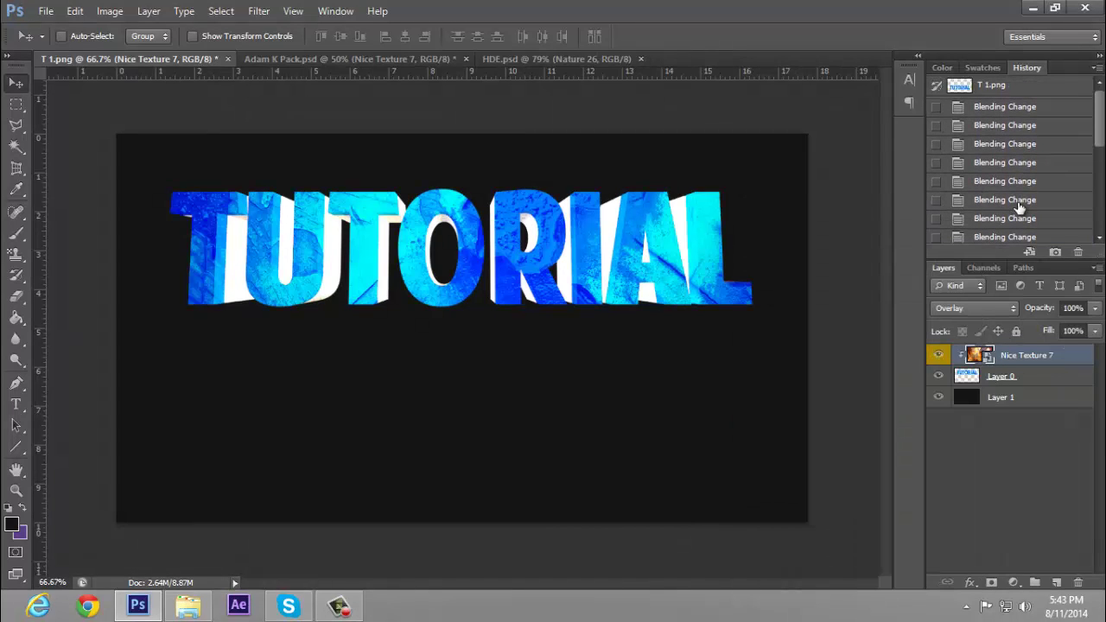
Step: Open the source image of the Nice Texture 7 smart object and close it again without editing
{"action": "double_click", "coordinate": [984, 359]}
{"action": "left_click", "coordinate": [593, 265]}
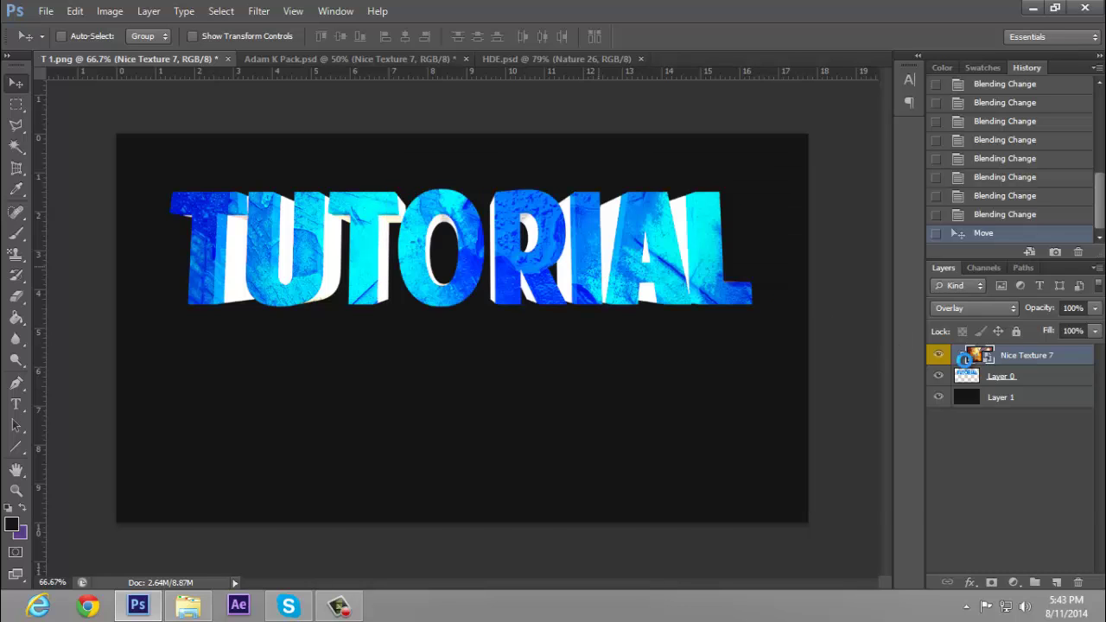
{"action": "right_click", "coordinate": [966, 369]}
{"action": "left_click", "coordinate": [1026, 607]}
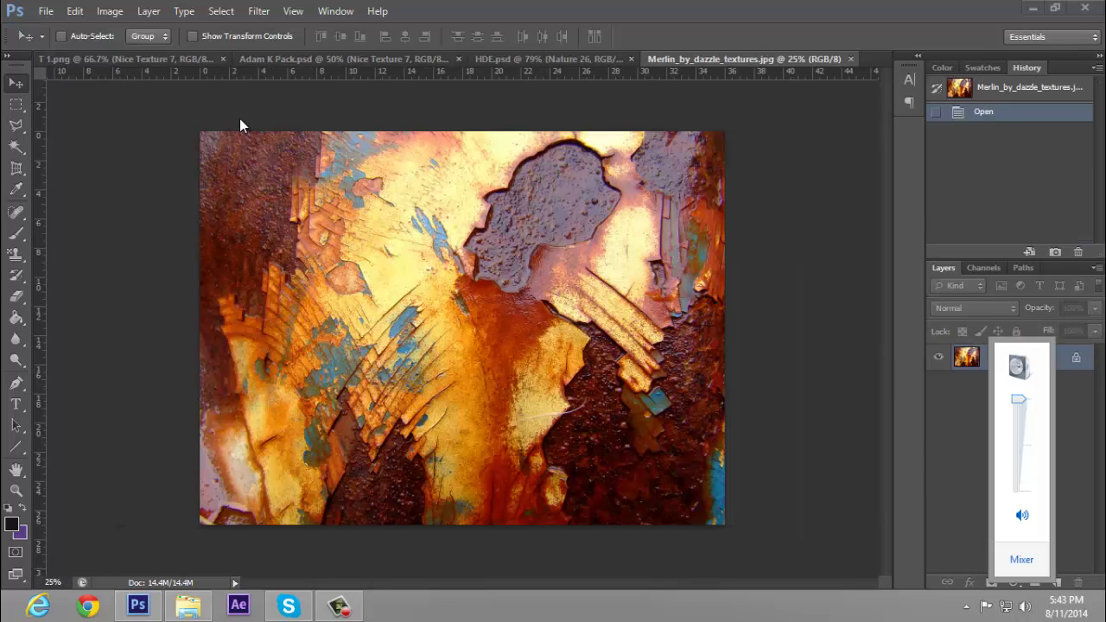
{"action": "left_click", "coordinate": [835, 59]}
{"action": "left_click", "coordinate": [851, 58]}
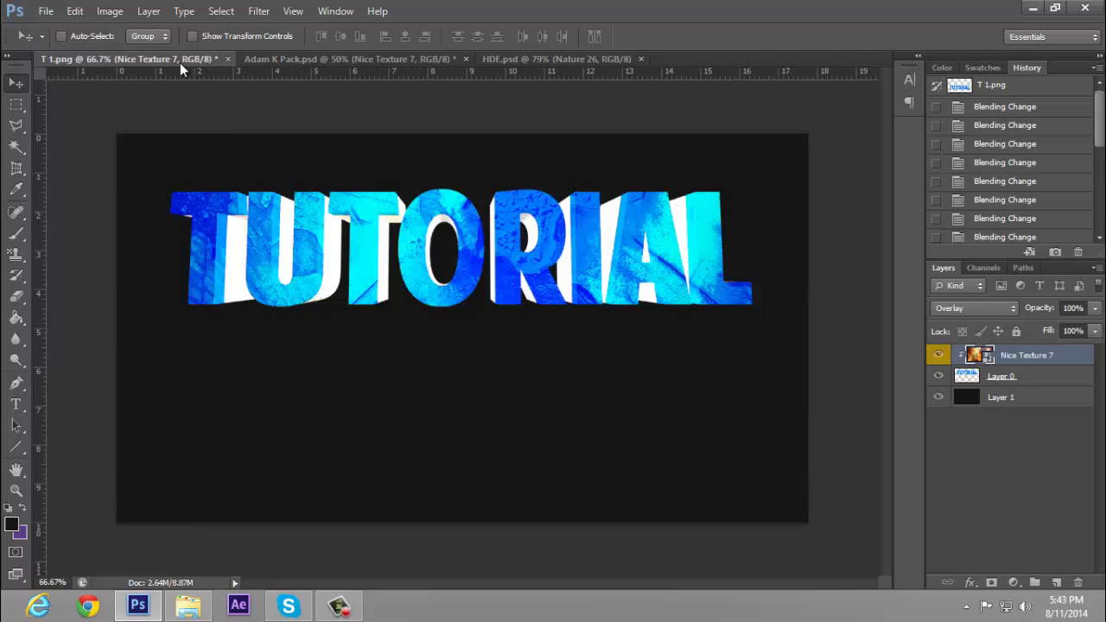
Step: Rasterize the Nice Texture 7 smart object layer
{"action": "left_click", "coordinate": [999, 332]}
{"action": "right_click", "coordinate": [998, 356]}
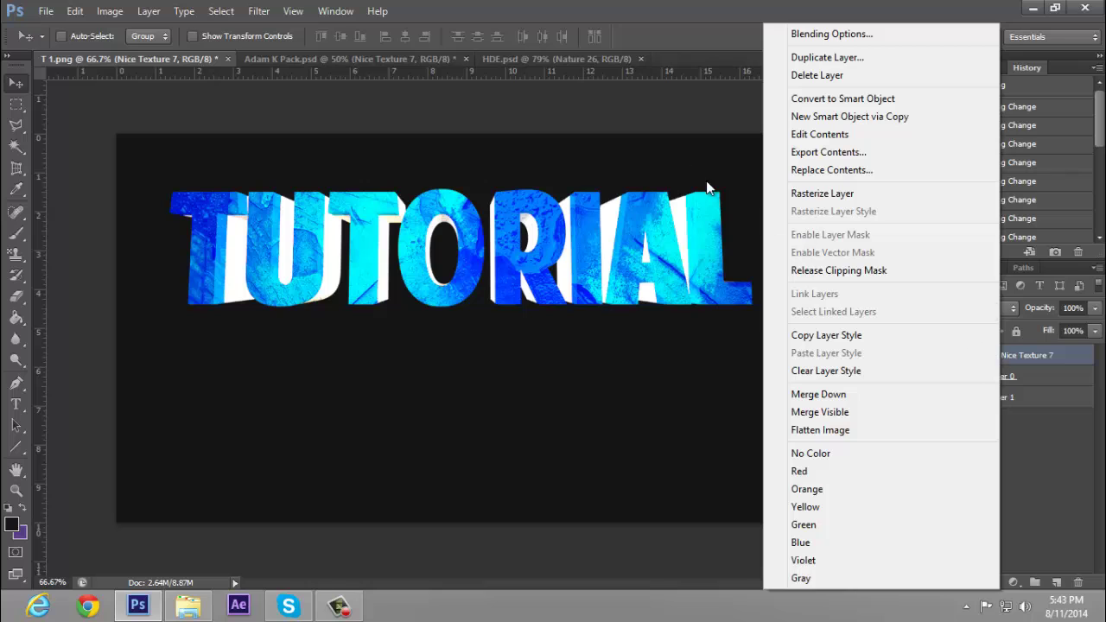
{"action": "left_click", "coordinate": [1052, 355]}
{"action": "right_click", "coordinate": [1052, 355]}
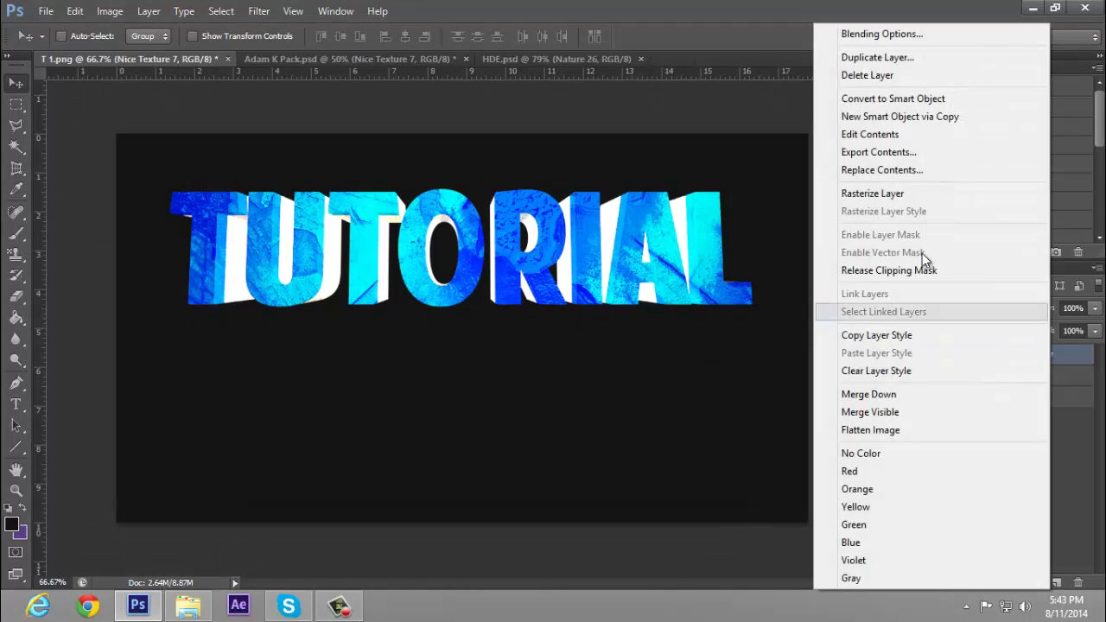
{"action": "left_click", "coordinate": [893, 192]}
{"action": "mouse_move", "coordinate": [1, 620]}
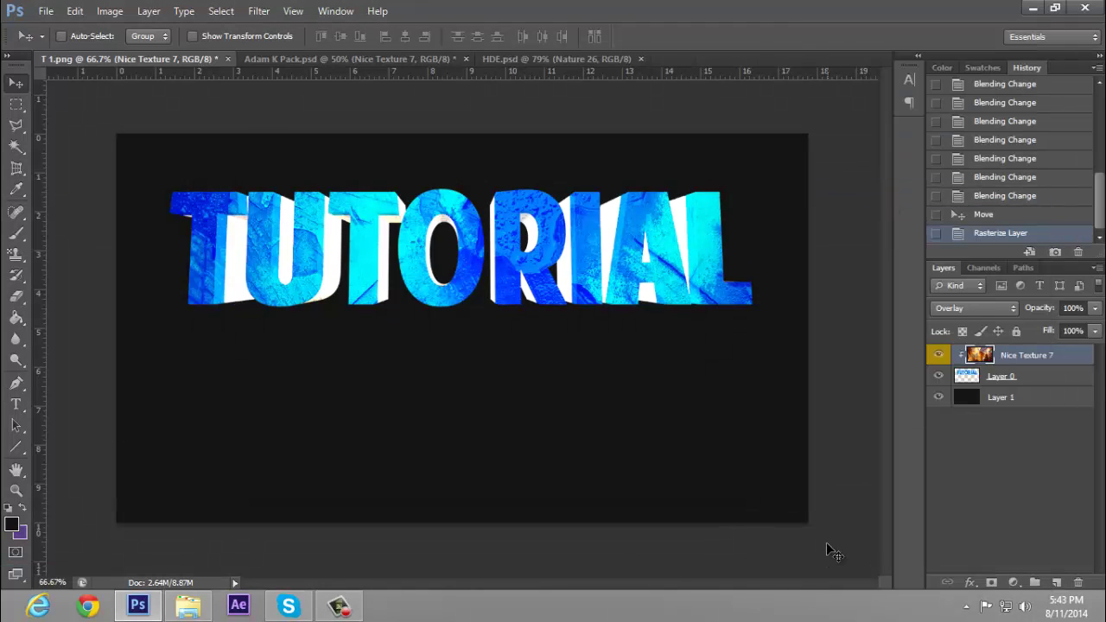
{"action": "key", "text": "ctrl+z"}
{"action": "right_click", "coordinate": [1025, 354]}
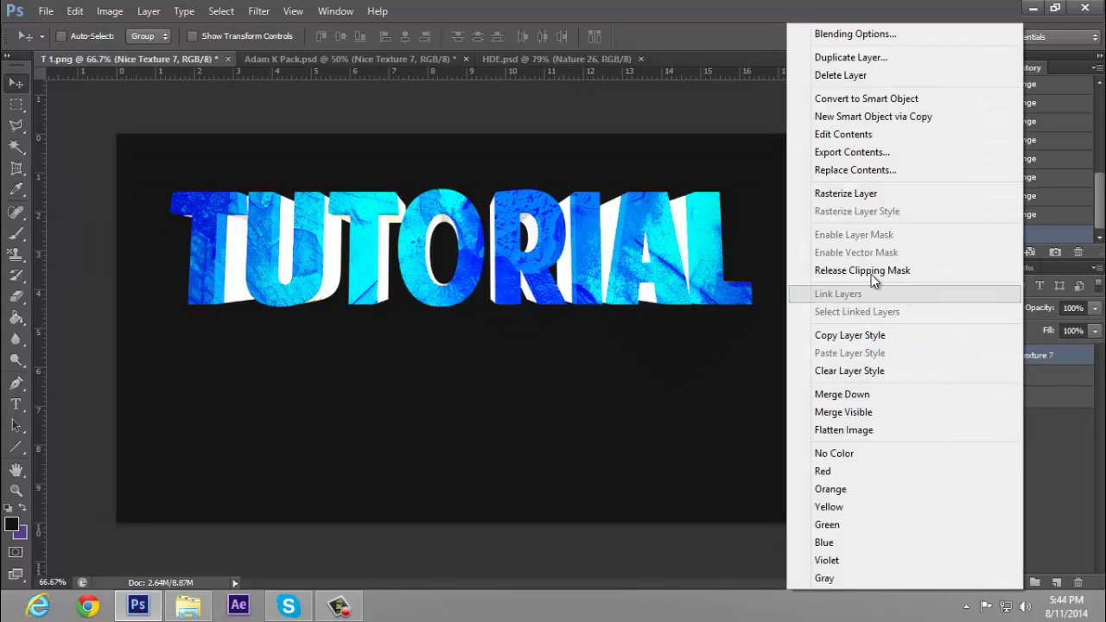
{"action": "left_click", "coordinate": [841, 193]}
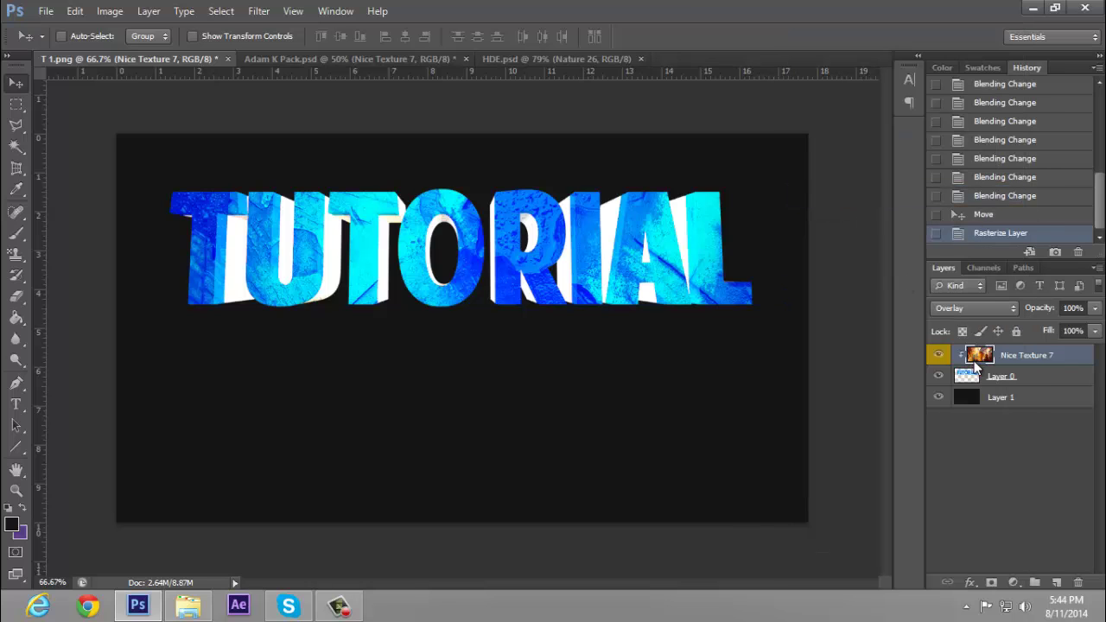
Step: Fully desaturate the Nice Texture 7 layer with a Hue/Saturation adjustment
{"action": "right_click", "coordinate": [1040, 349]}
{"action": "left_click", "coordinate": [1040, 356]}
{"action": "key", "text": "ctrl+u"}
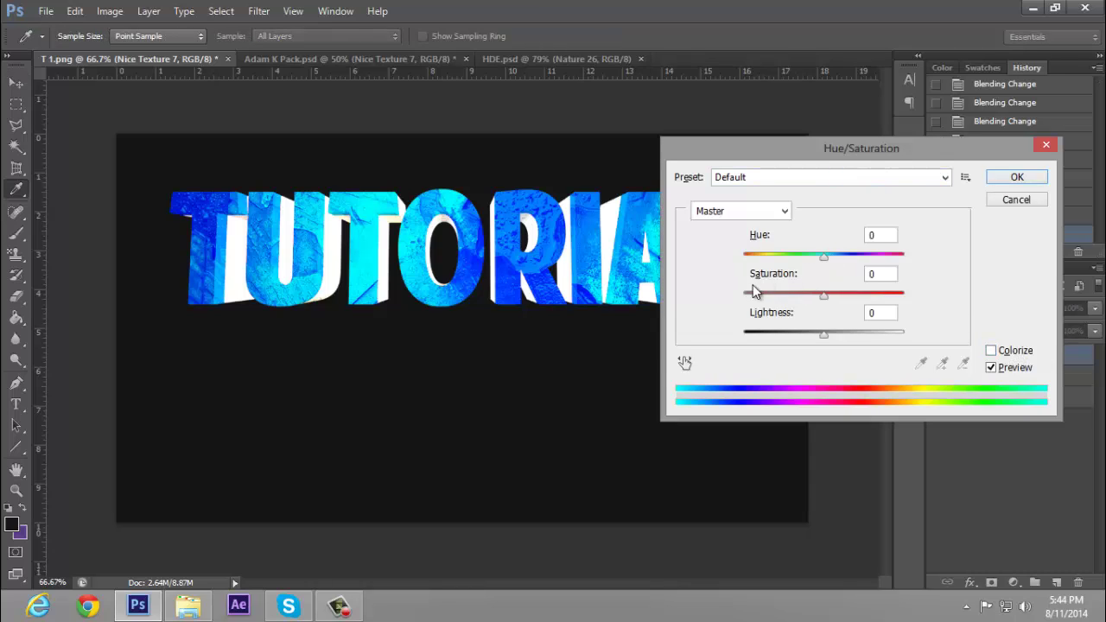
{"action": "left_click_drag", "start_coordinate": [816, 296], "coordinate": [749, 300]}
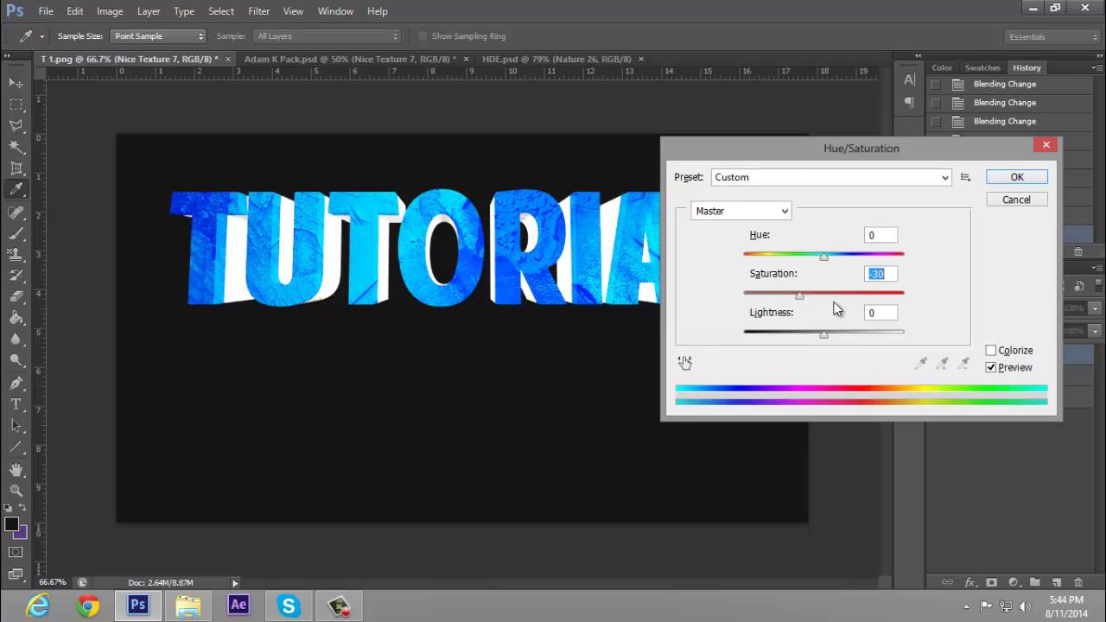
{"action": "left_click", "coordinate": [1003, 177]}
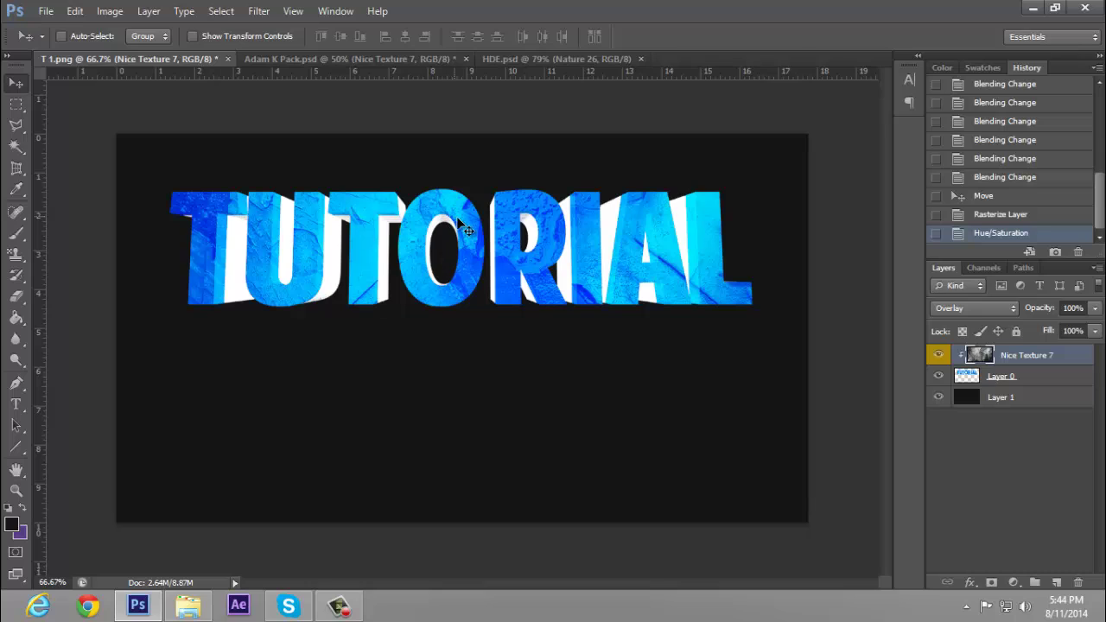
Step: Enlarge the Nice Texture 7 layer to about 135% with Free Transform and shift it up and to the left over the letters
{"action": "key", "text": "ctrl+t"}
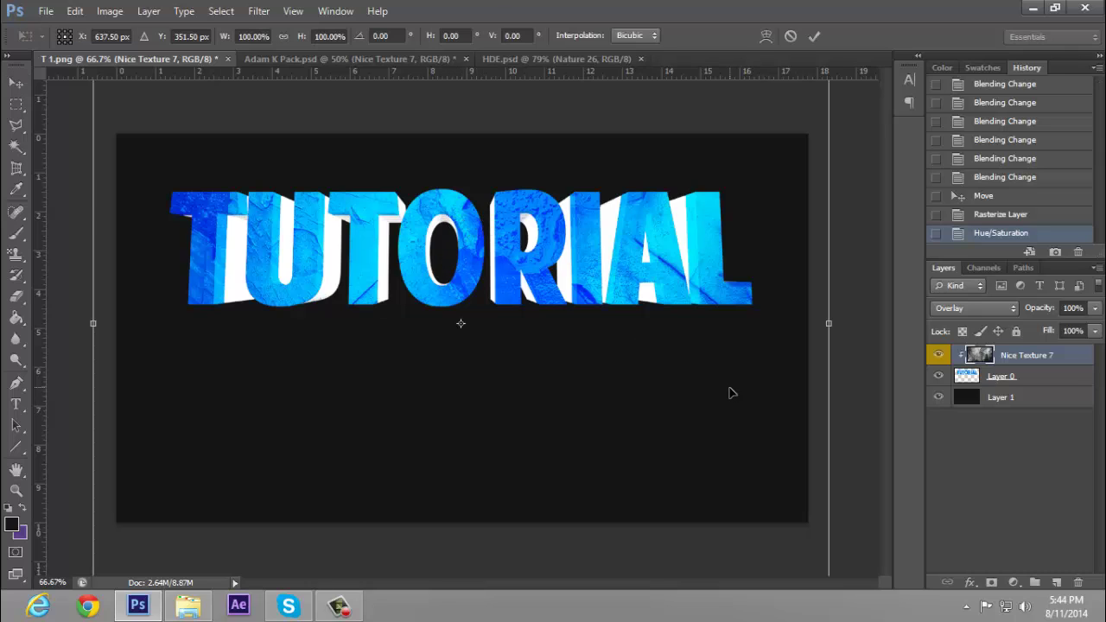
{"action": "left_click", "coordinate": [814, 40]}
{"action": "key", "text": "z"}
{"action": "left_click_drag", "start_coordinate": [691, 303], "coordinate": [628, 309]}
{"action": "key", "text": "ctrl+t"}
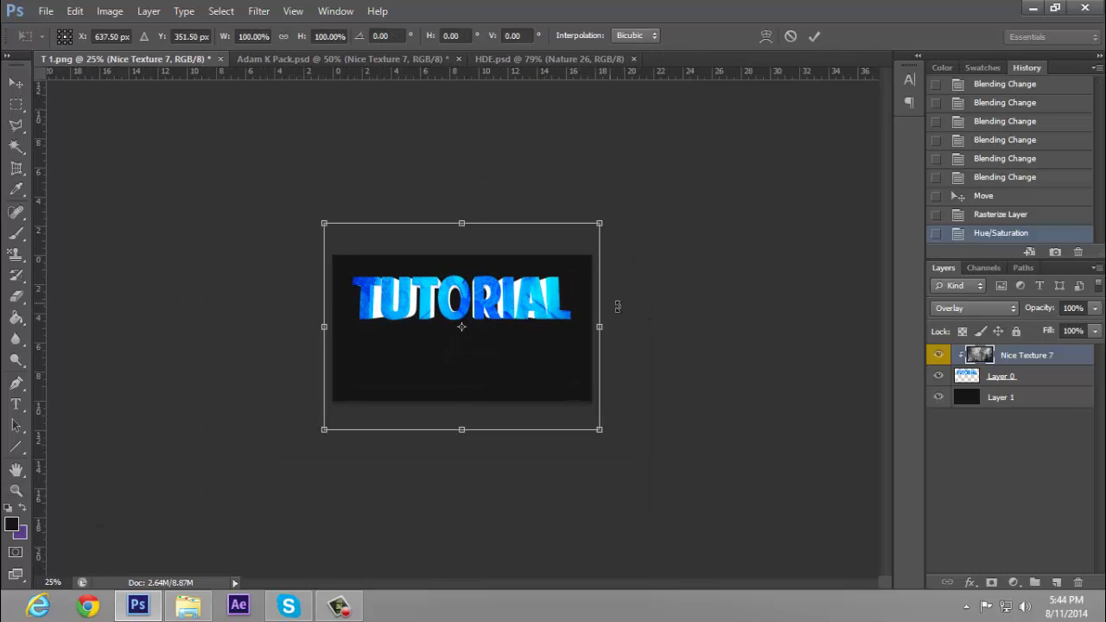
{"action": "left_click_drag", "start_coordinate": [613, 435], "coordinate": [696, 505]}
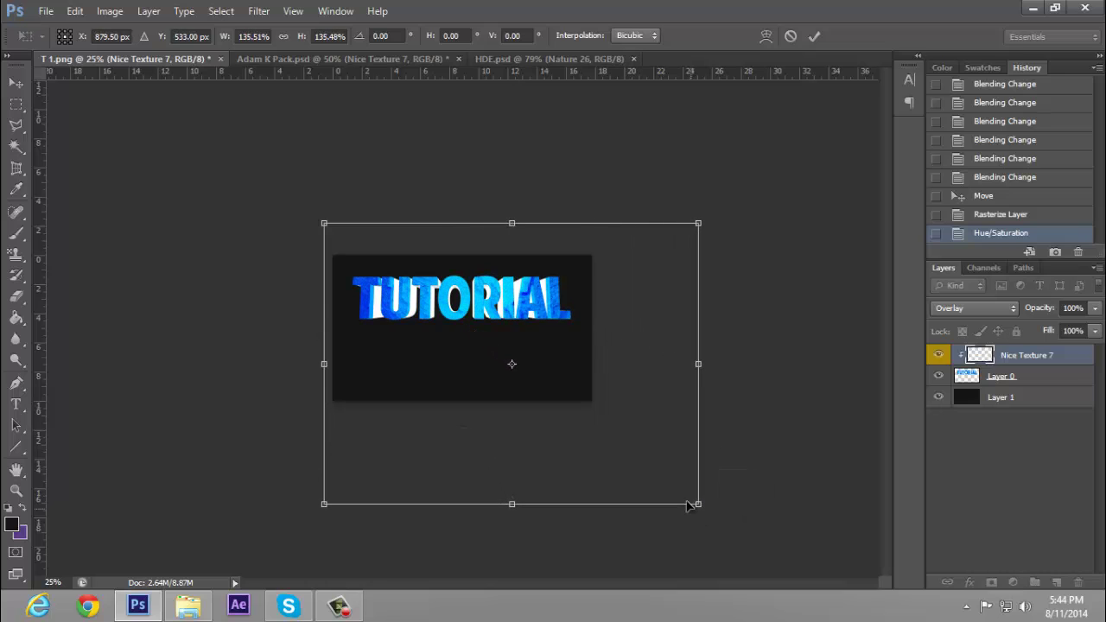
{"action": "left_click_drag", "start_coordinate": [645, 409], "coordinate": [598, 368]}
{"action": "left_click", "coordinate": [815, 37]}
{"action": "key", "text": "z"}
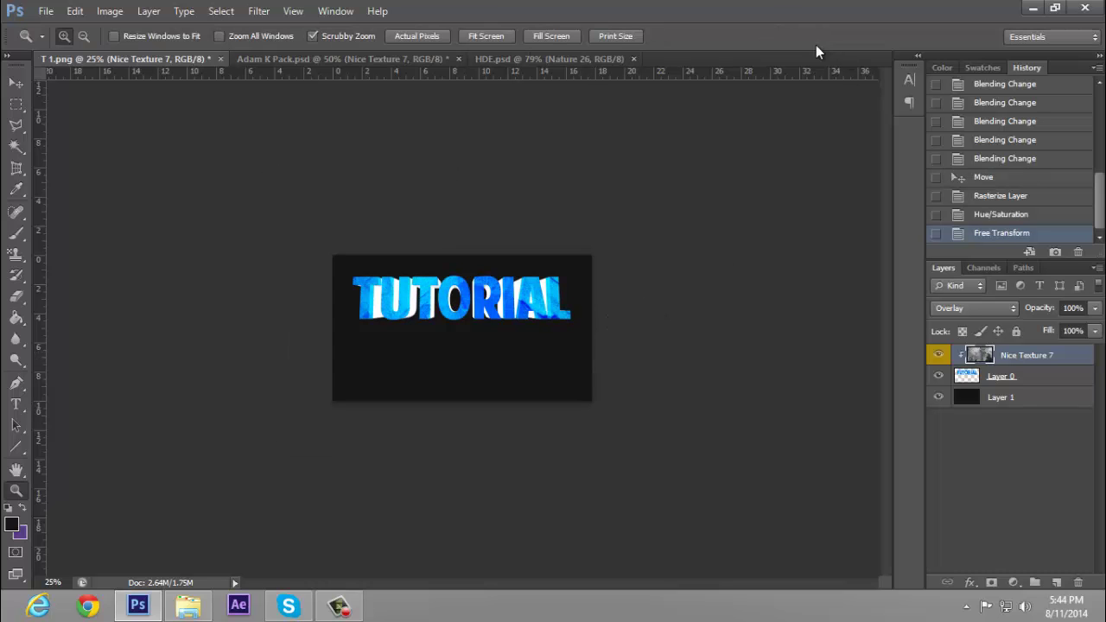
{"action": "left_click_drag", "start_coordinate": [441, 327], "coordinate": [519, 367]}
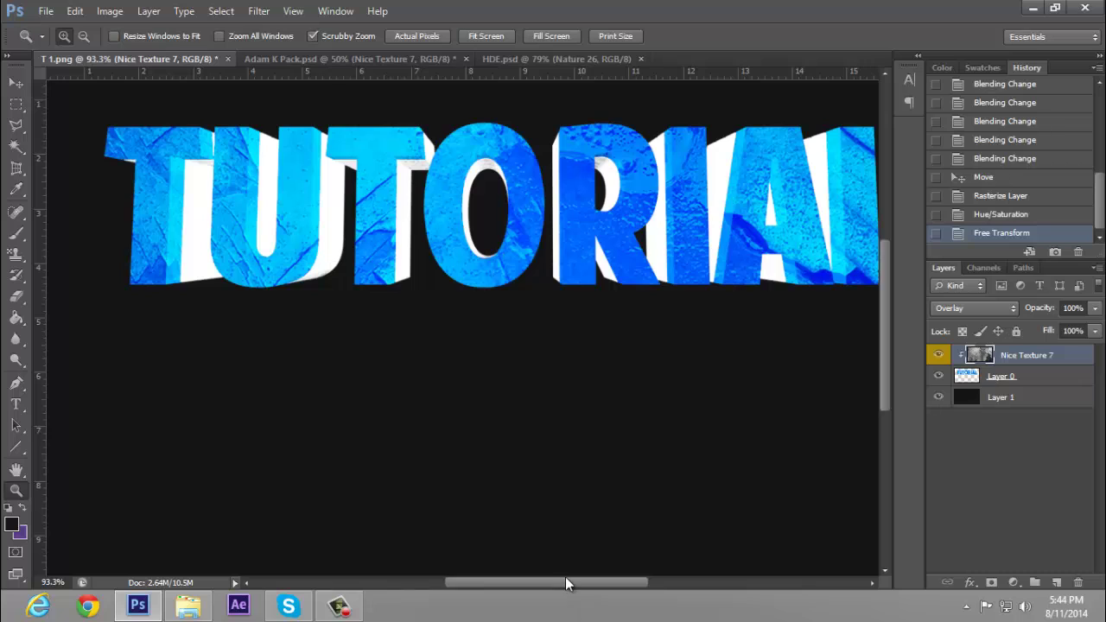
{"action": "left_click_drag", "start_coordinate": [565, 584], "coordinate": [590, 581]}
{"action": "left_click_drag", "start_coordinate": [599, 459], "coordinate": [571, 450]}
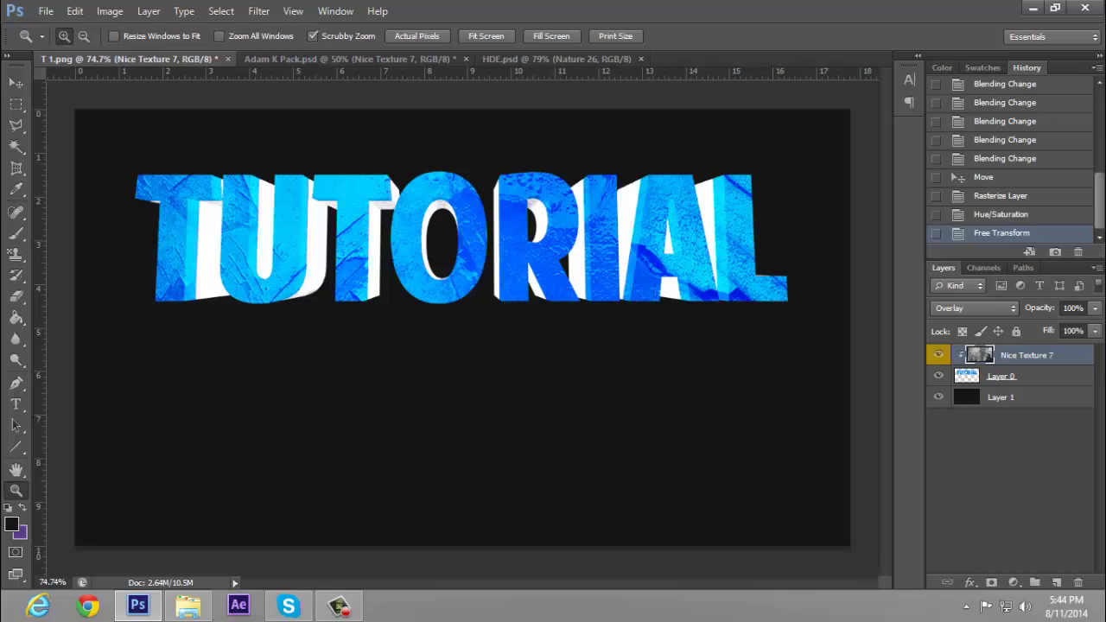
Step: Delete the Nice Texture 7 layer together with Layer 0, keeping only the dark background layer
{"action": "left_click", "coordinate": [1020, 378], "text": "shift"}
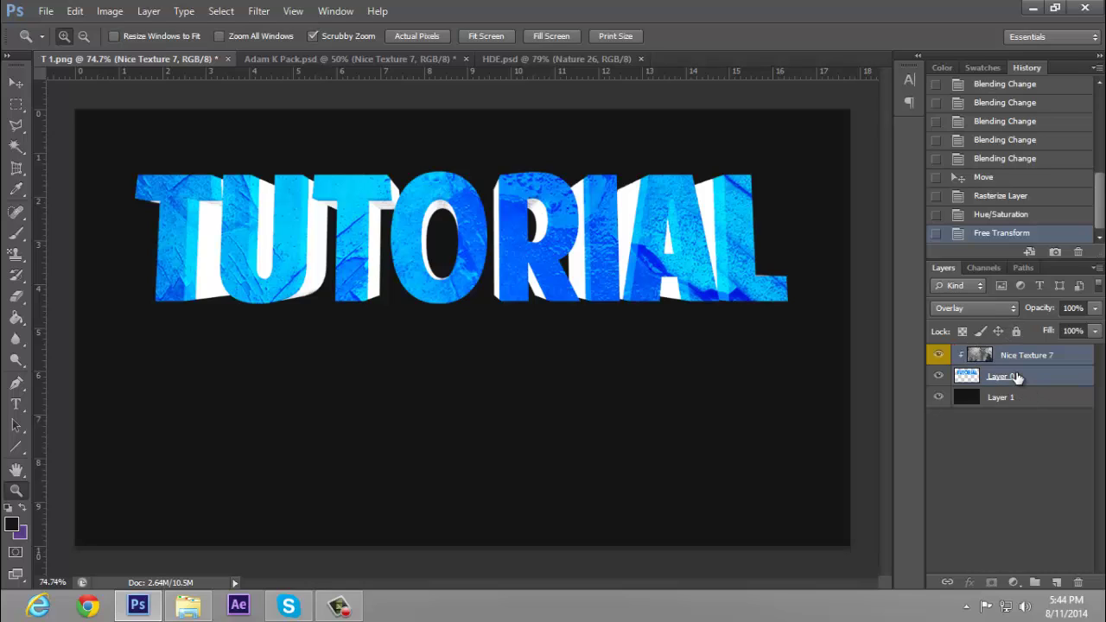
{"action": "key", "text": "Delete"}
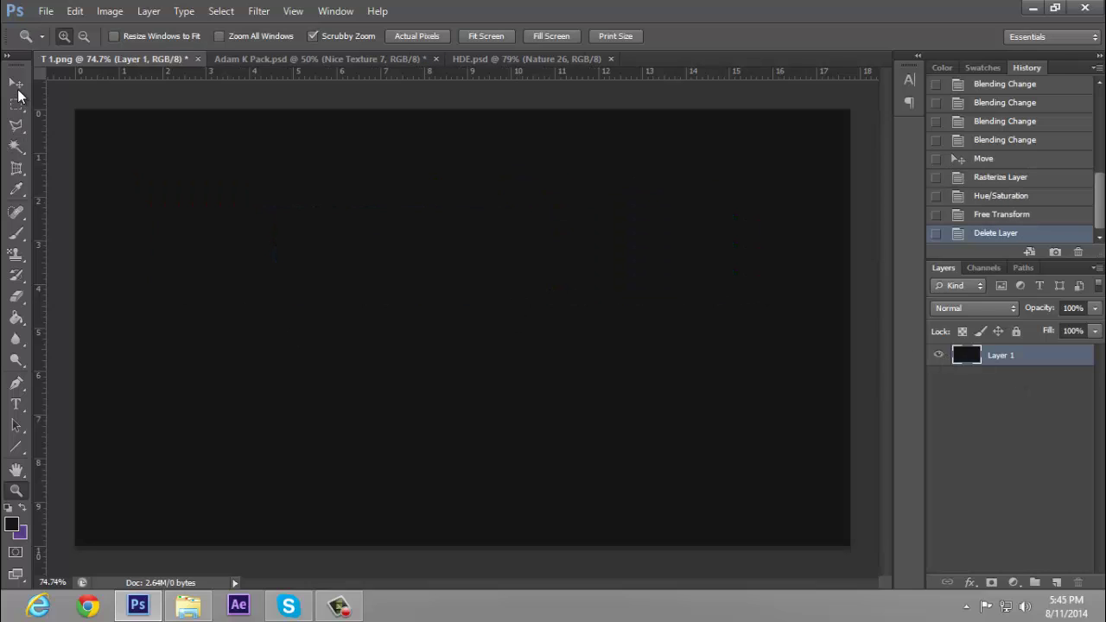
Step: Add the text TUTORIAL on the dark canvas in Luckiest Guy at 171 pt
{"action": "left_click", "coordinate": [15, 405]}
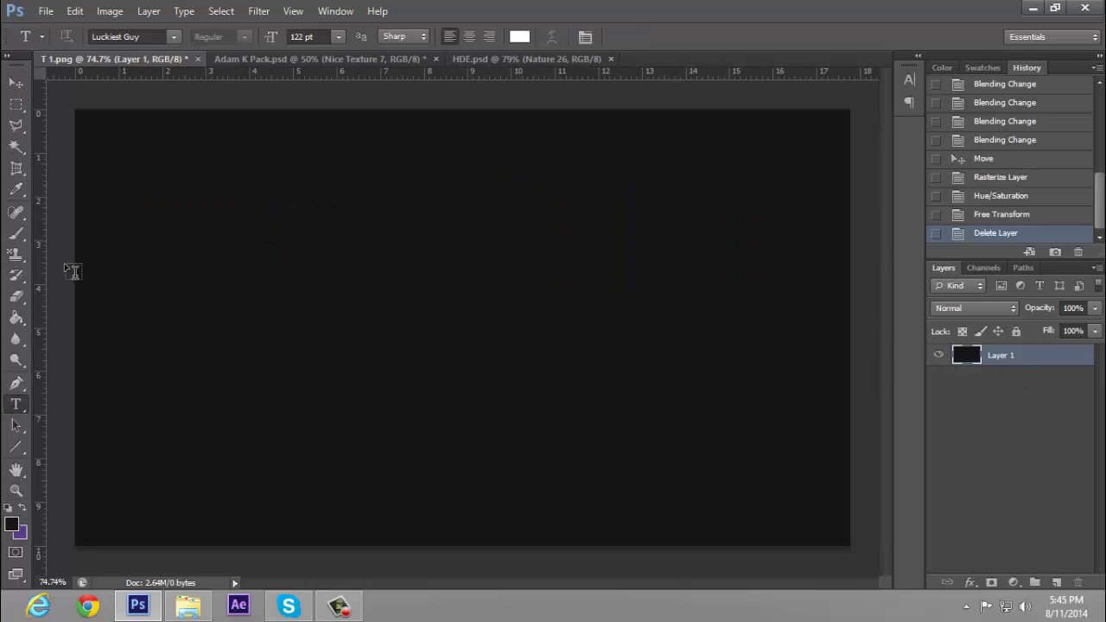
{"action": "left_click", "coordinate": [215, 346]}
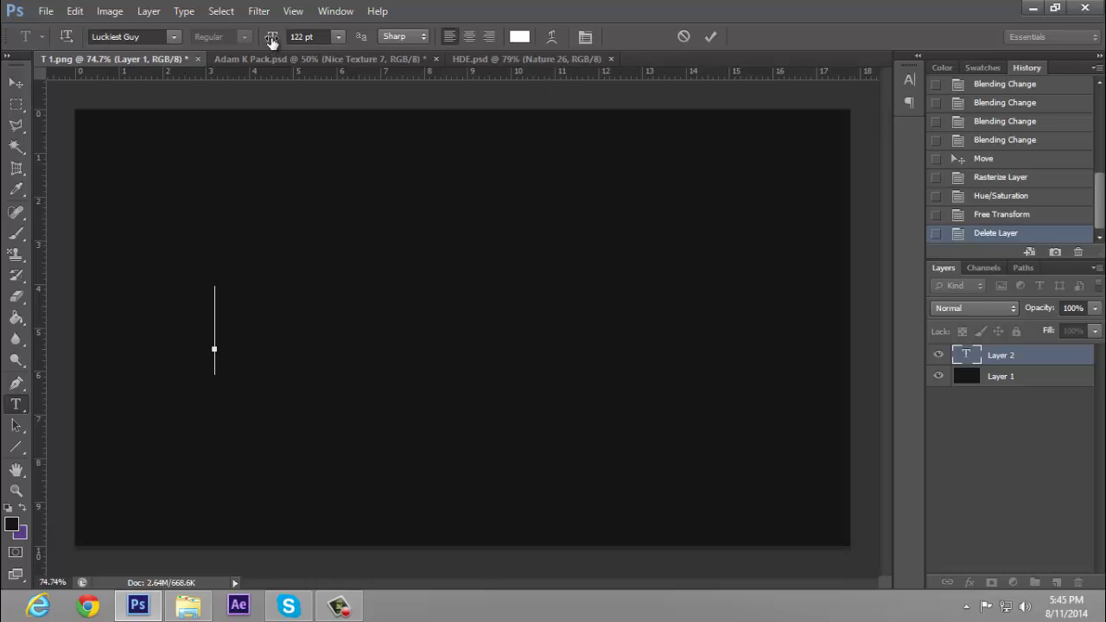
{"action": "left_click_drag", "start_coordinate": [271, 38], "coordinate": [316, 39]}
{"action": "type", "text": "TI"}
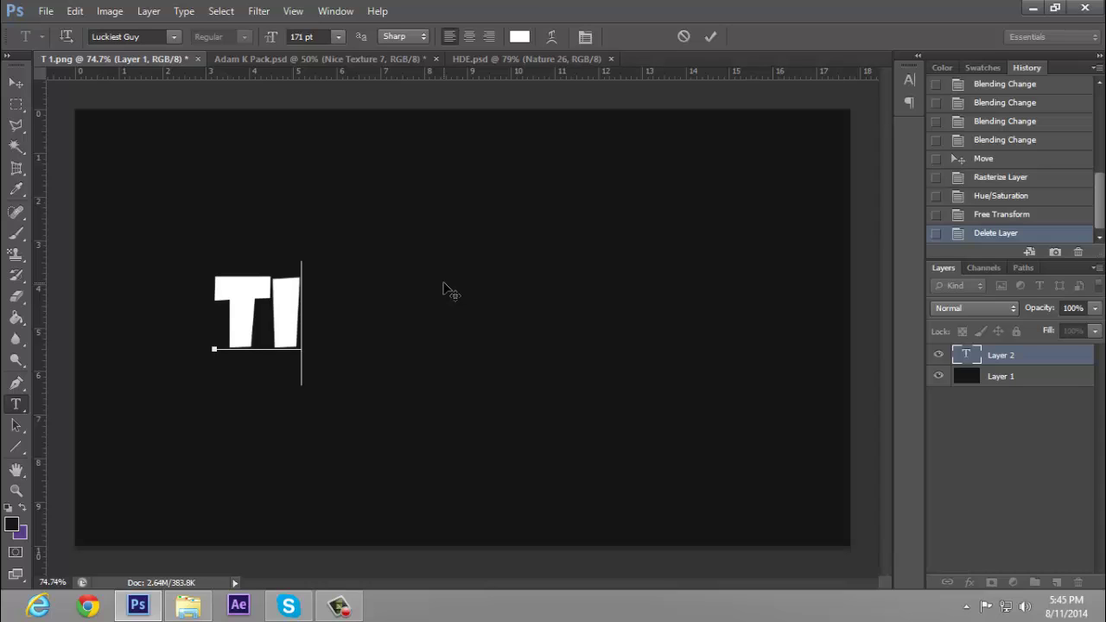
{"action": "key", "text": "BackSpace"}
{"action": "type", "text": "UTORIA"}
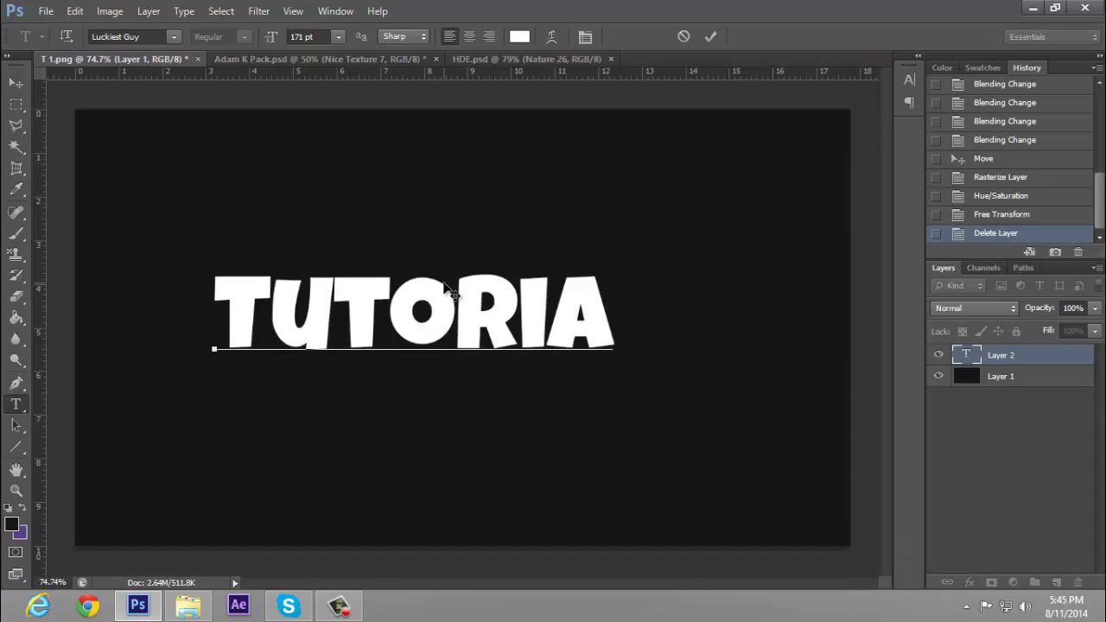
{"action": "type", "text": "L"}
Step: Change the TUTORIAL text to the American Purpose font at 228 pt and reposition it near the middle of the canvas
{"action": "left_click_drag", "start_coordinate": [665, 320], "coordinate": [159, 295]}
{"action": "left_click", "coordinate": [174, 38]}
{"action": "scroll", "coordinate": [177, 108], "scroll_direction": "up", "scroll_amount": 20}
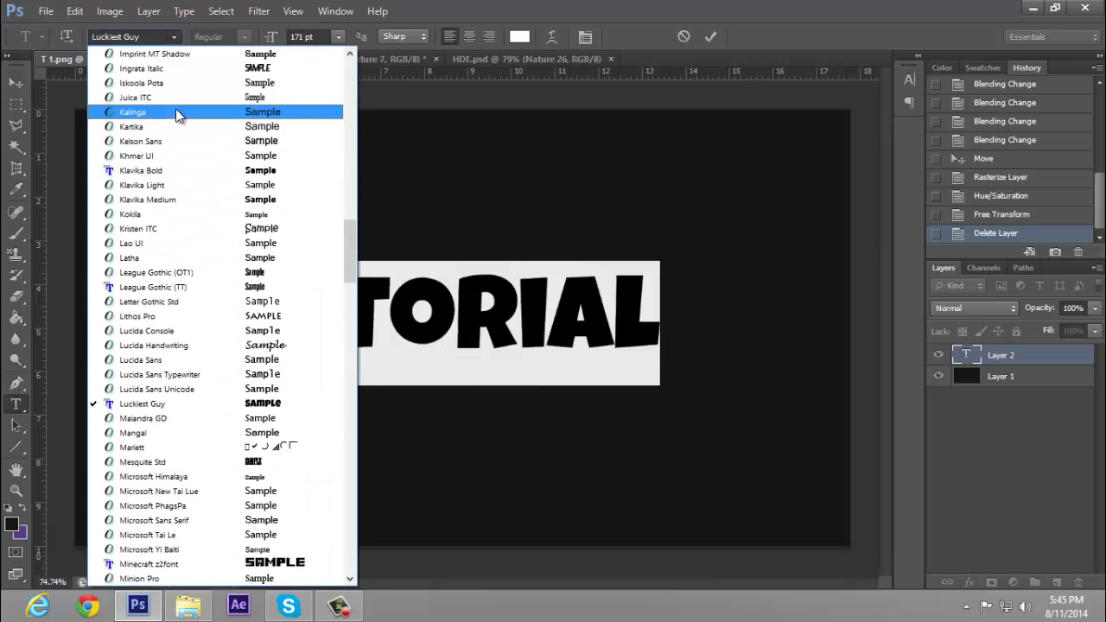
{"action": "scroll", "coordinate": [178, 109], "scroll_direction": "up", "scroll_amount": 12}
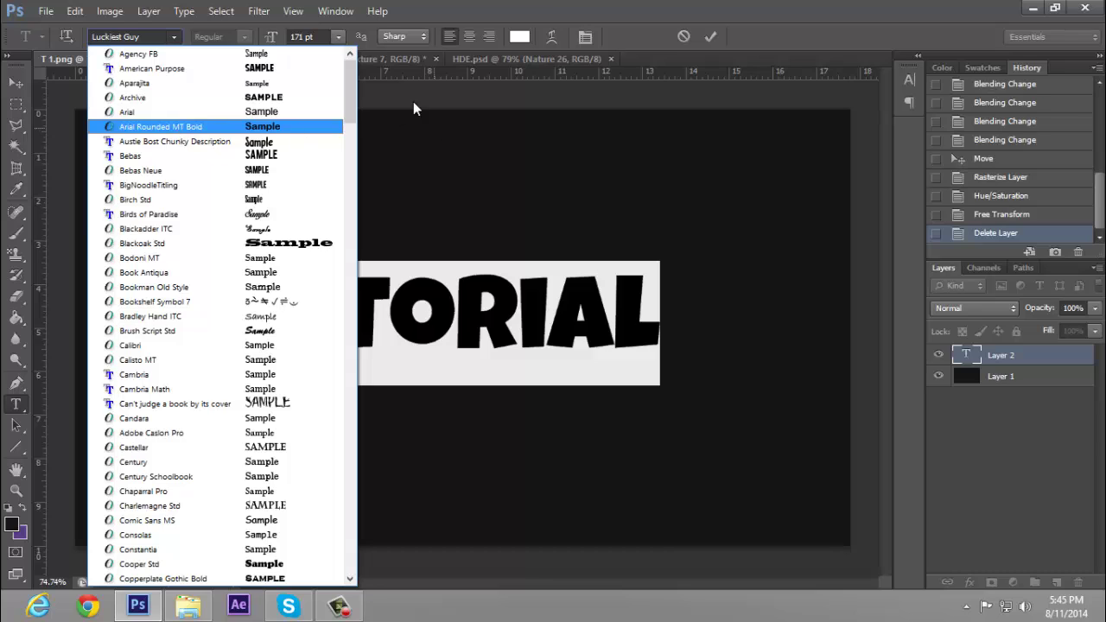
{"action": "left_click", "coordinate": [160, 69]}
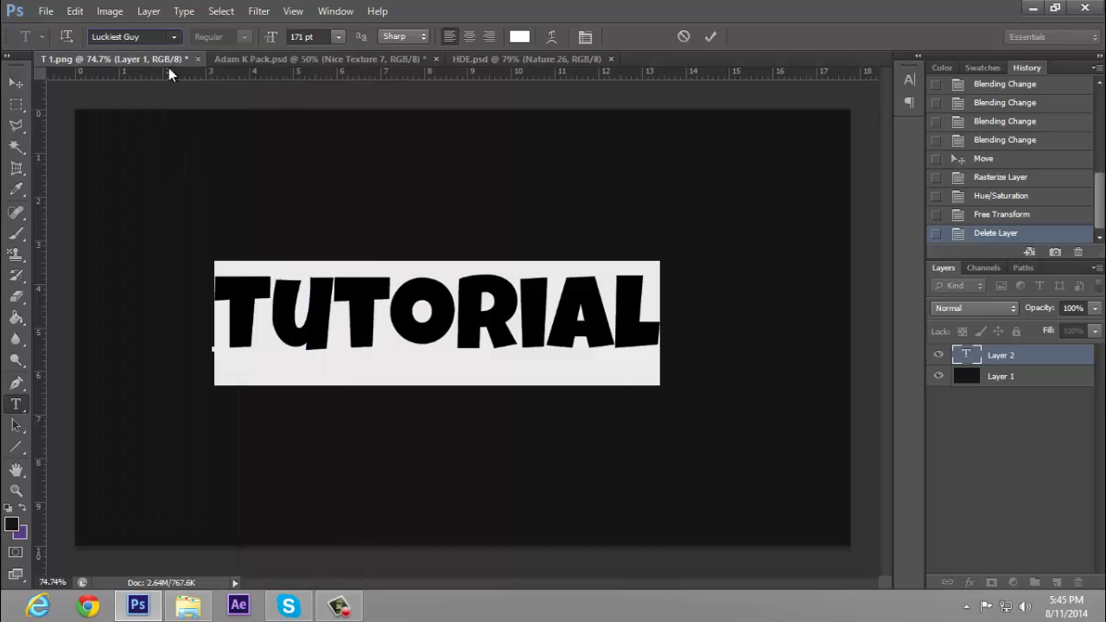
{"action": "left_click_drag", "start_coordinate": [463, 440], "coordinate": [499, 437]}
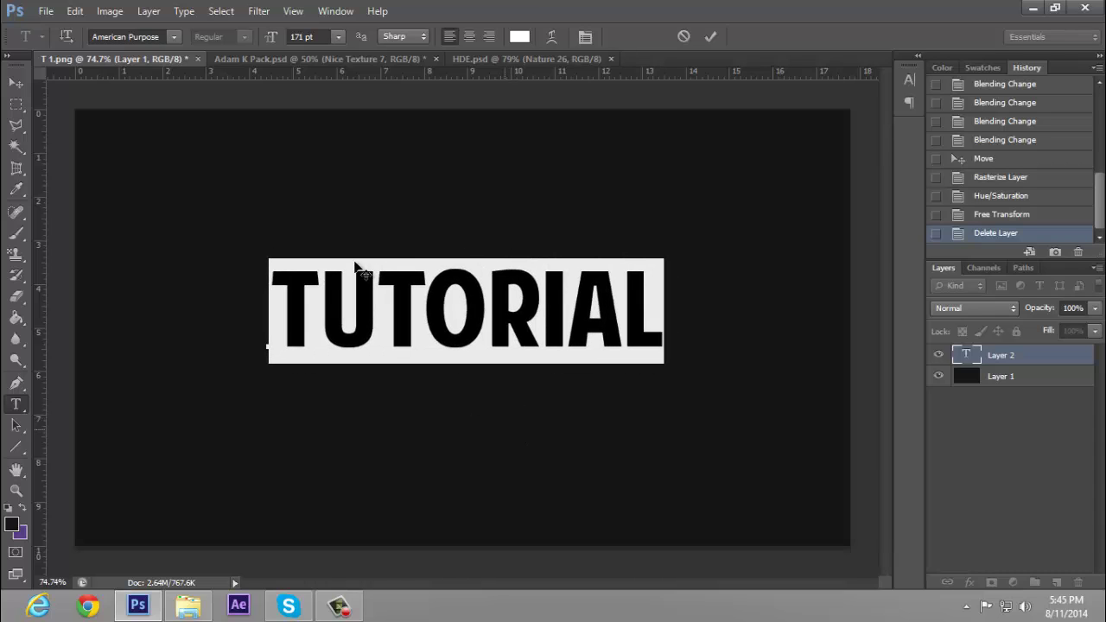
{"action": "left_click", "coordinate": [281, 39]}
{"action": "left_click_drag", "start_coordinate": [281, 39], "coordinate": [501, 470]}
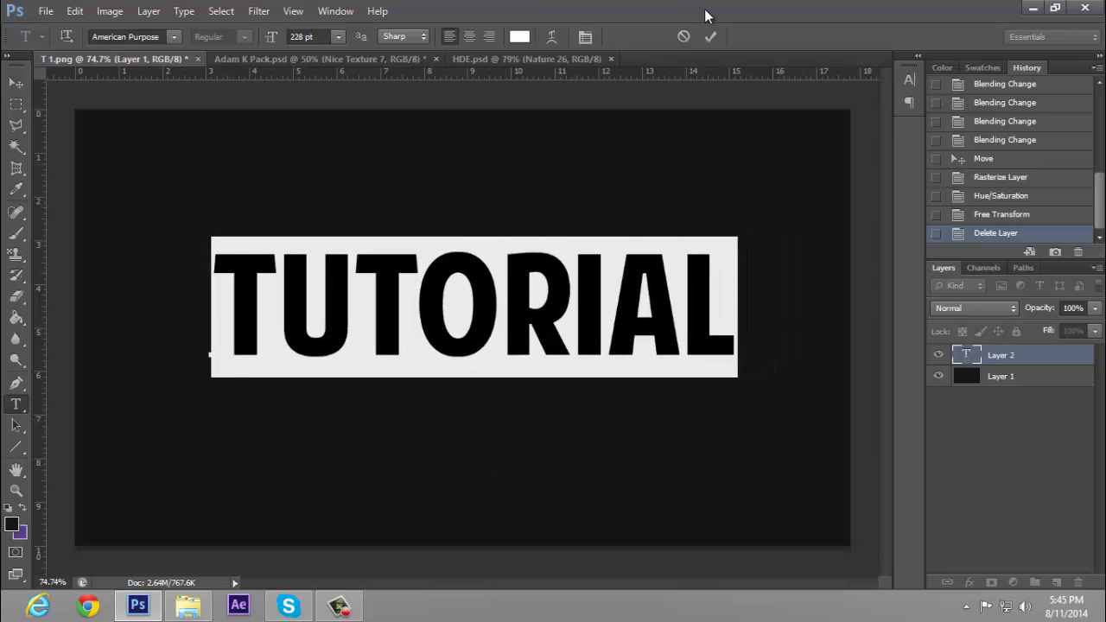
{"action": "left_click", "coordinate": [710, 37]}
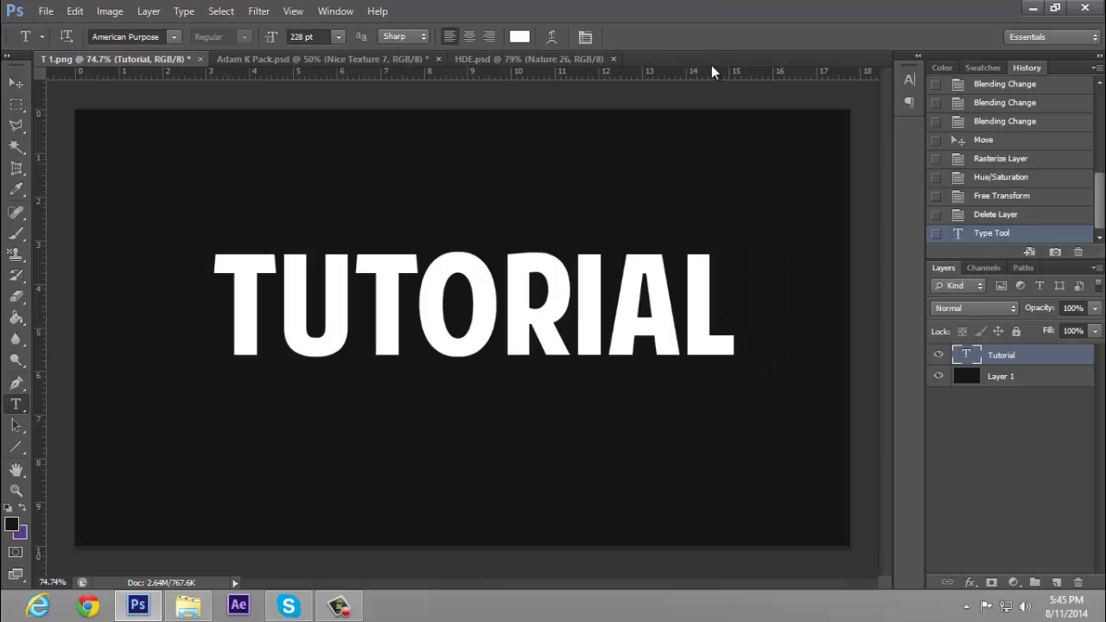
Step: Rasterize the Tutorial type layer
{"action": "right_click", "coordinate": [995, 352]}
{"action": "left_click", "coordinate": [1009, 361]}
{"action": "right_click", "coordinate": [1005, 370]}
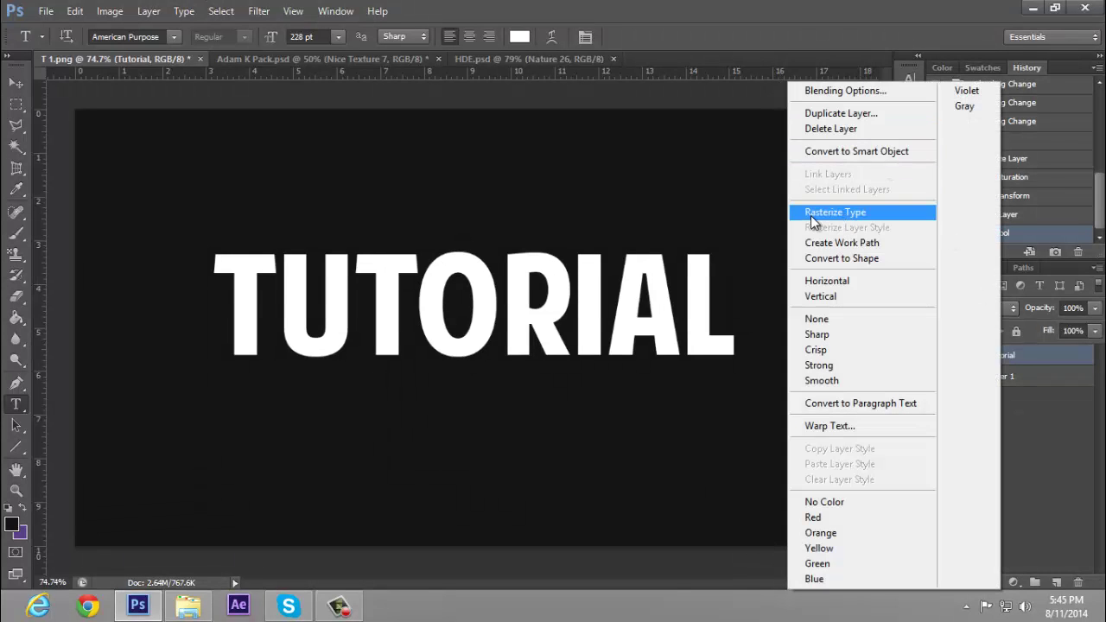
{"action": "left_click", "coordinate": [841, 218]}
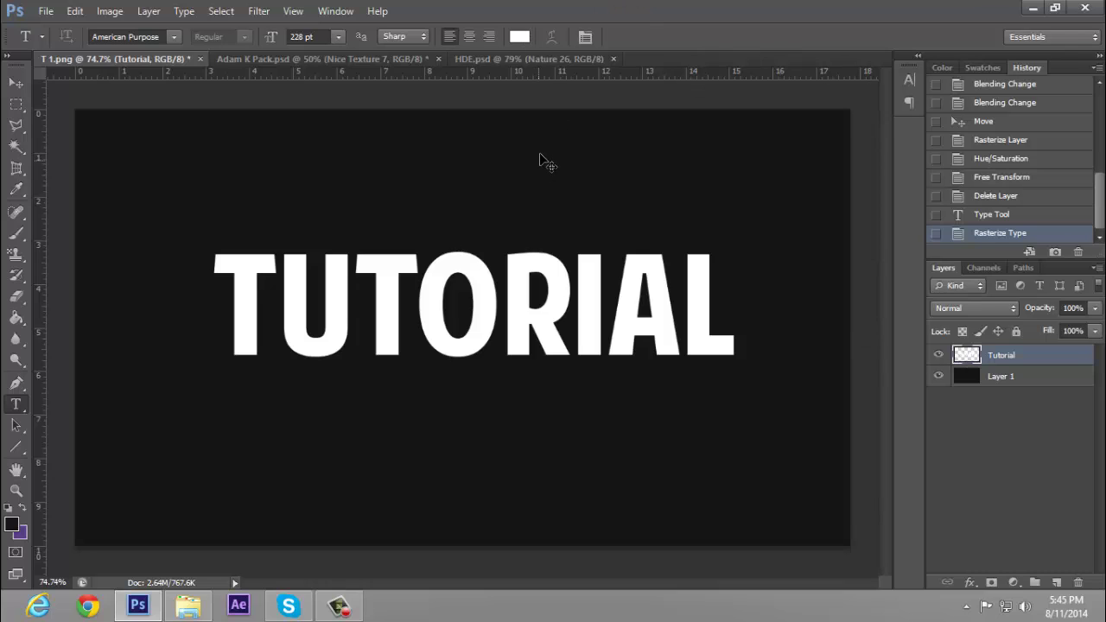
Step: Try a custom warp that bends TUTORIAL into a wave, raised over the first letters and lowered over the last, and undo it
{"action": "key", "text": "ctrl+t"}
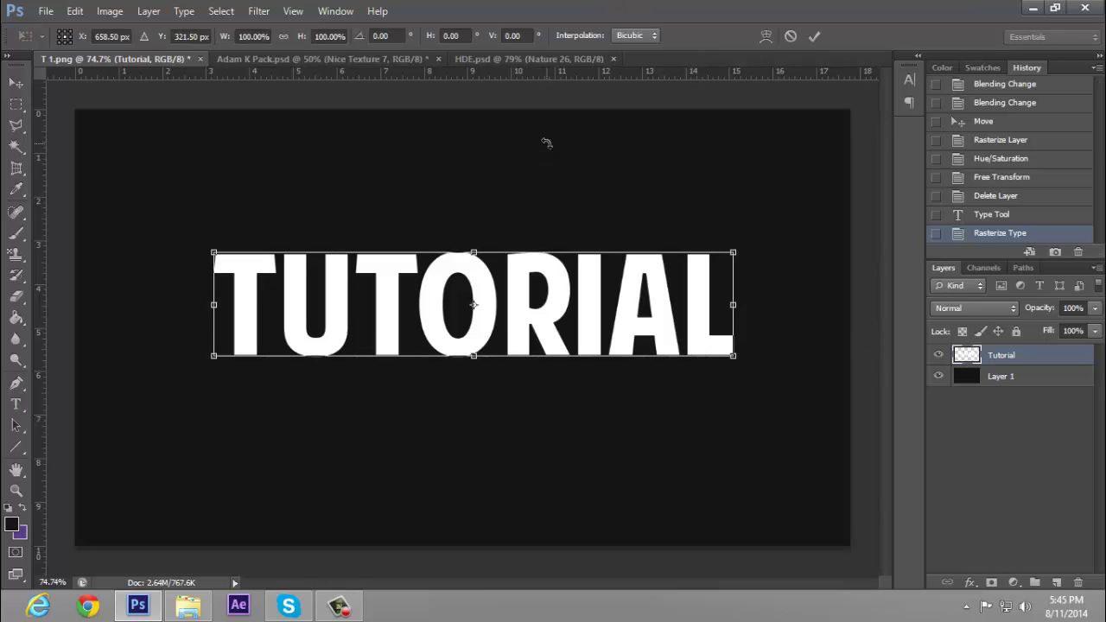
{"action": "left_click", "coordinate": [765, 36]}
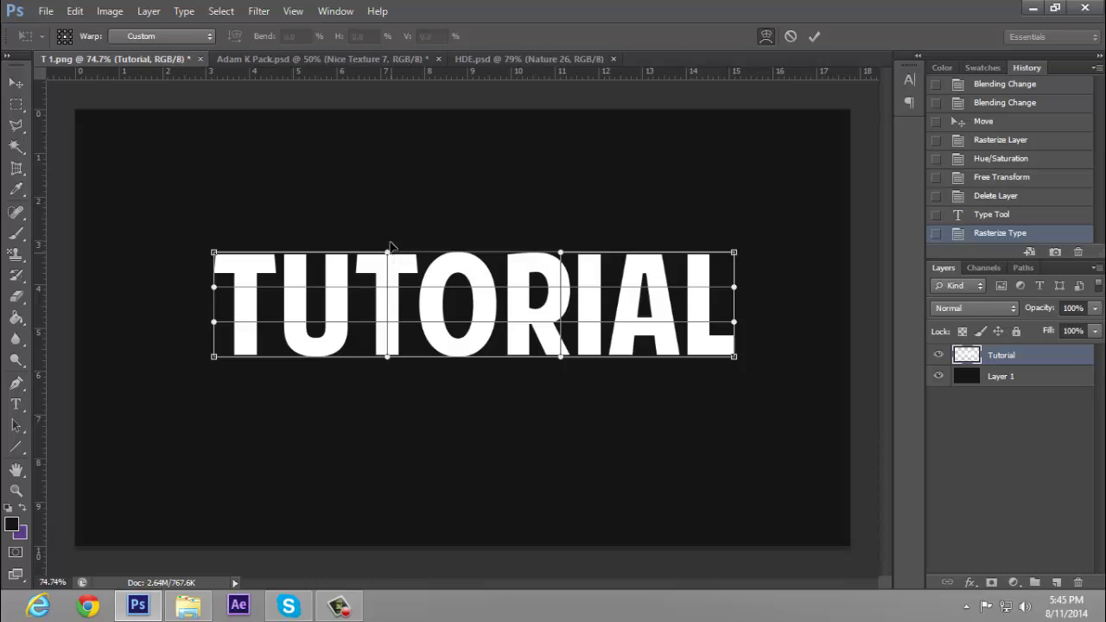
{"action": "left_click_drag", "start_coordinate": [389, 249], "coordinate": [384, 162]}
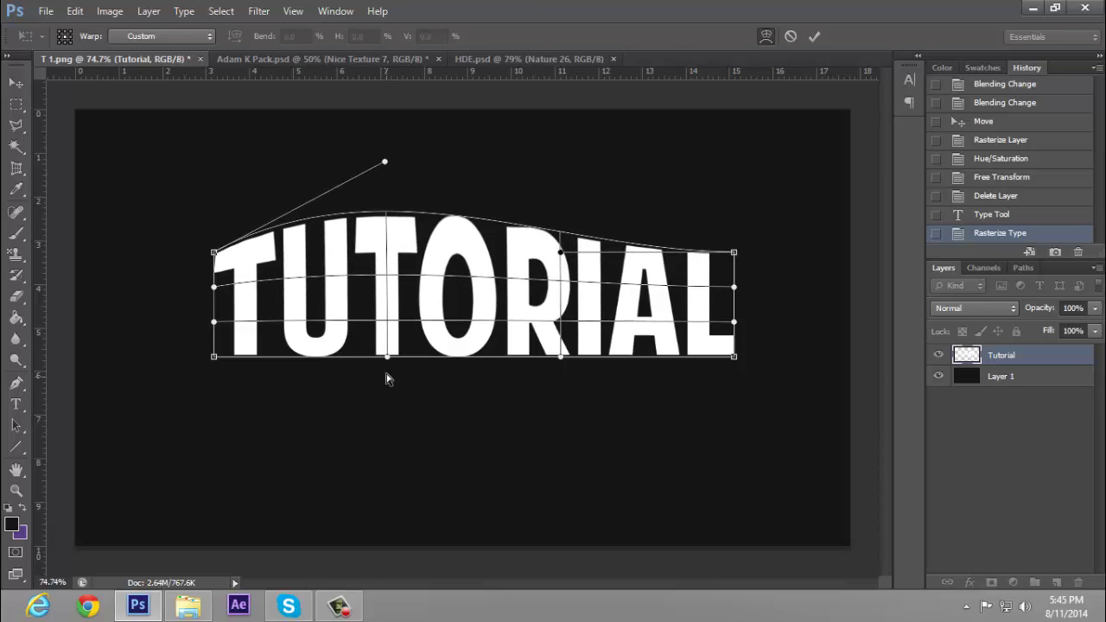
{"action": "left_click_drag", "start_coordinate": [388, 354], "coordinate": [389, 294]}
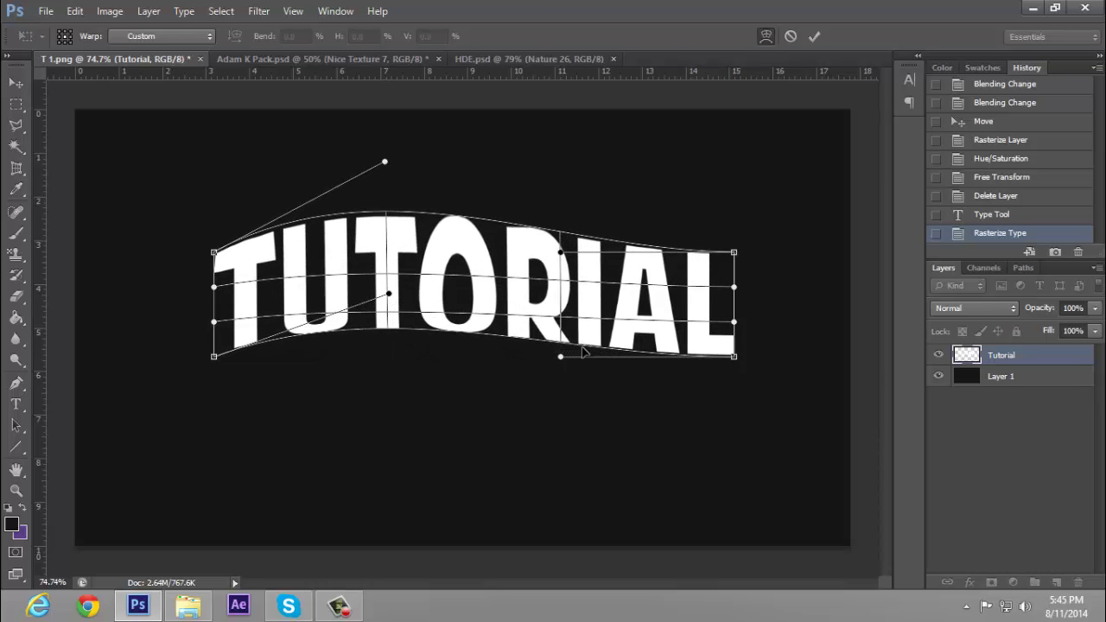
{"action": "left_click_drag", "start_coordinate": [562, 357], "coordinate": [561, 486]}
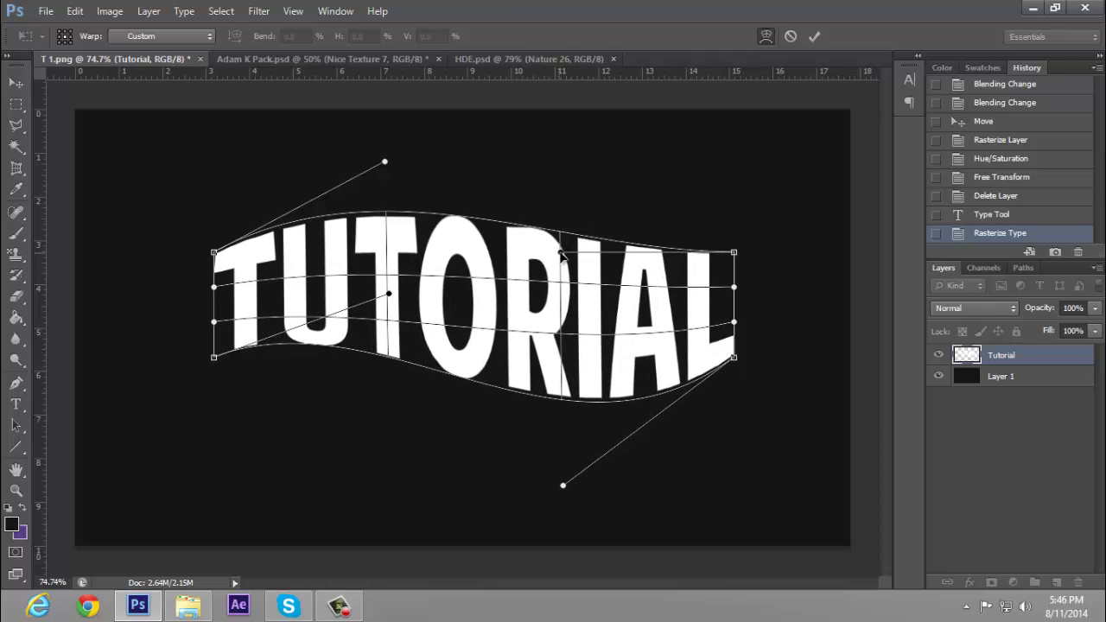
{"action": "left_click_drag", "start_coordinate": [561, 252], "coordinate": [554, 377]}
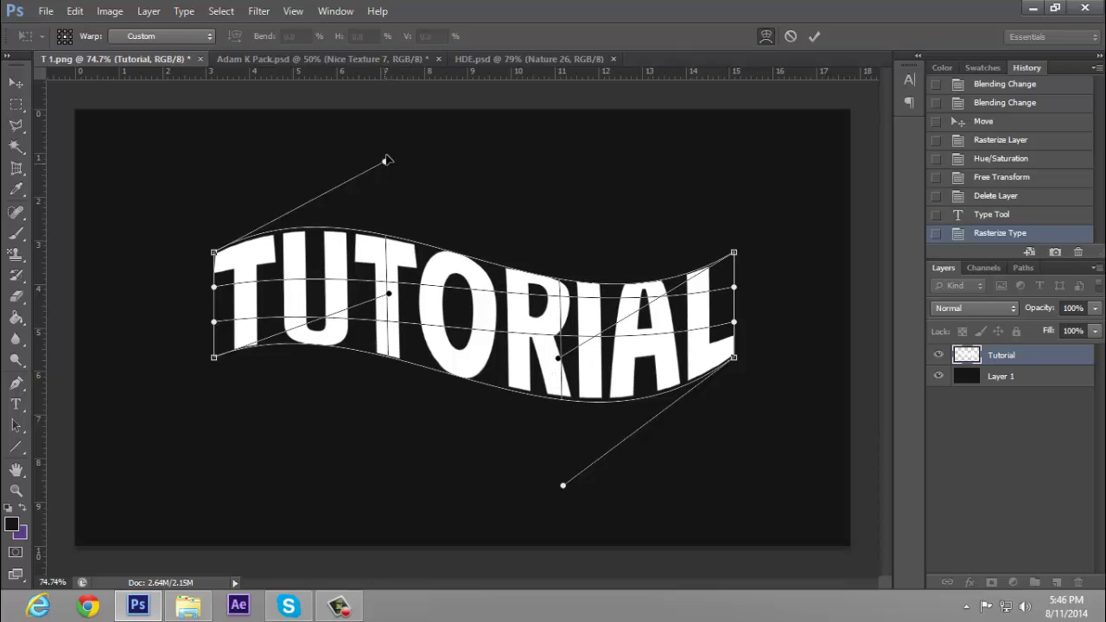
{"action": "left_click_drag", "start_coordinate": [387, 160], "coordinate": [386, 144]}
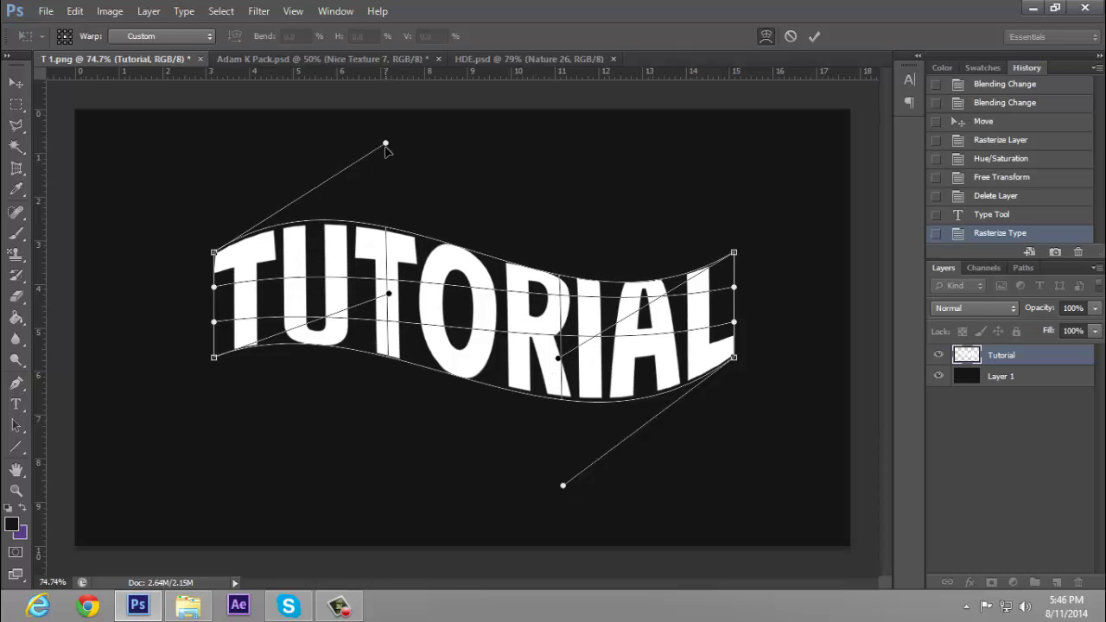
{"action": "left_click", "coordinate": [811, 39]}
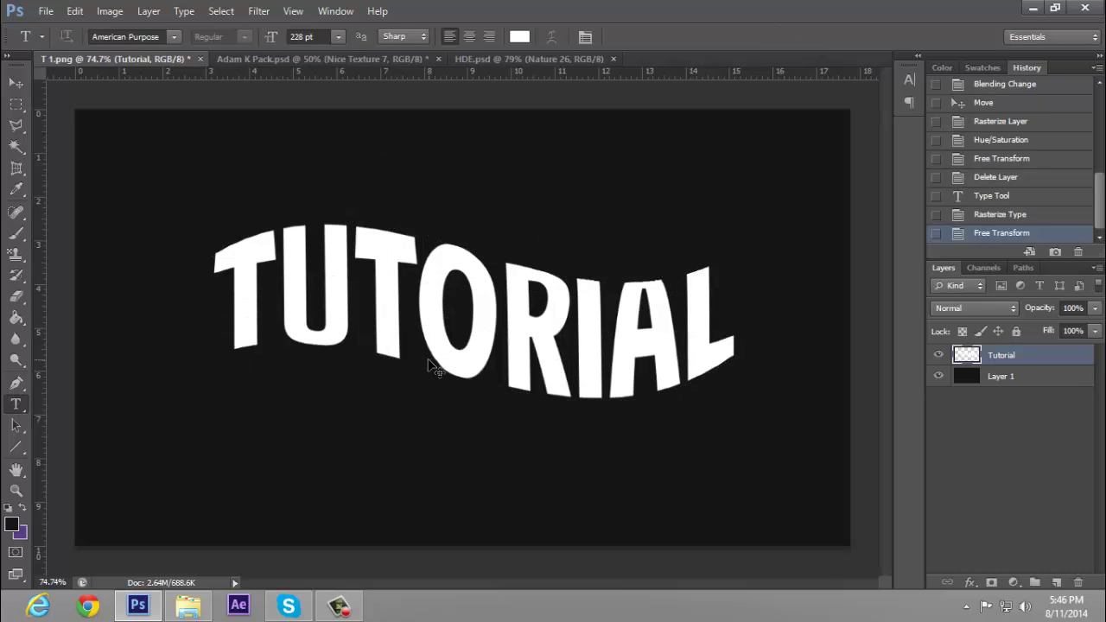
{"action": "key", "text": "ctrl+z"}
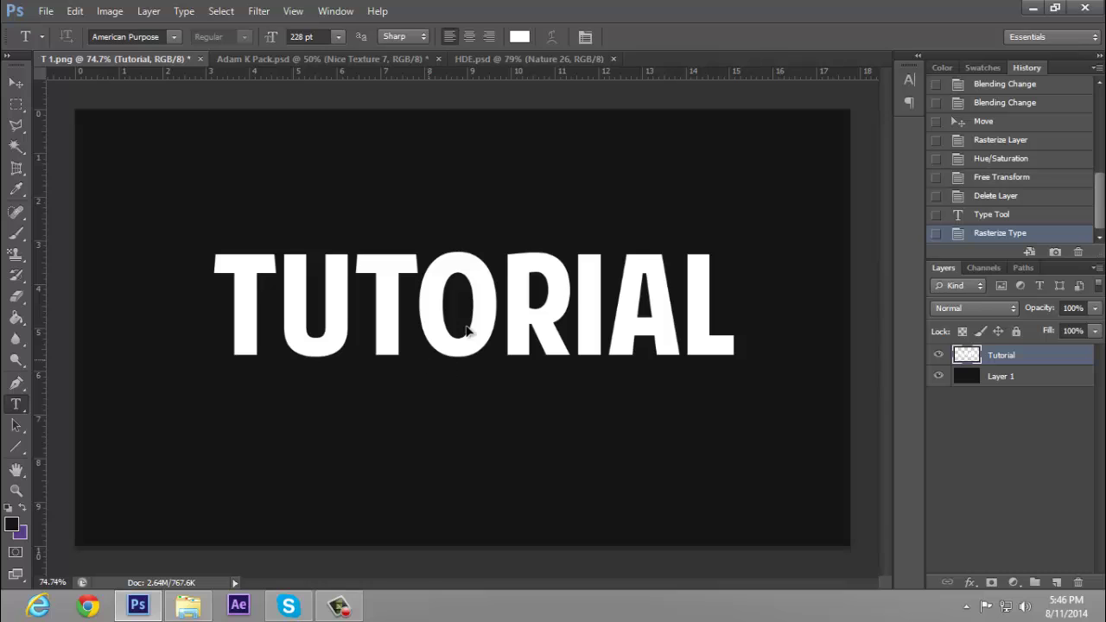
Step: Warp the Tutorial layer so the first letters bulge up and down and the letters toward the end are pinched inward
{"action": "key", "text": "ctrl+t"}
{"action": "left_click", "coordinate": [766, 36]}
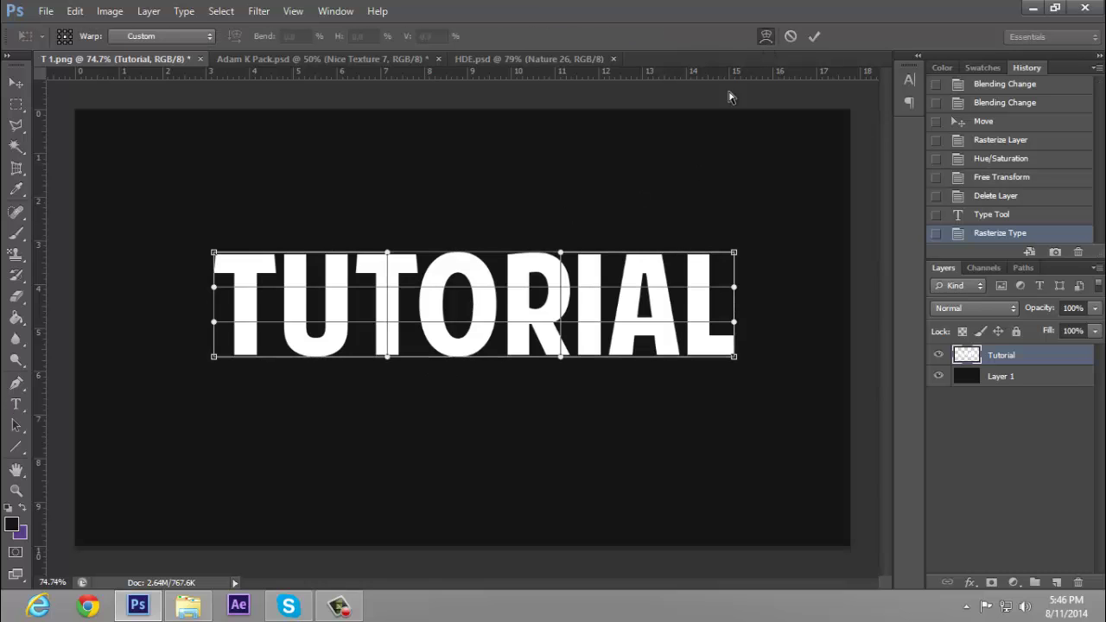
{"action": "left_click_drag", "start_coordinate": [388, 250], "coordinate": [384, 149]}
{"action": "left_click_drag", "start_coordinate": [387, 365], "coordinate": [389, 447]}
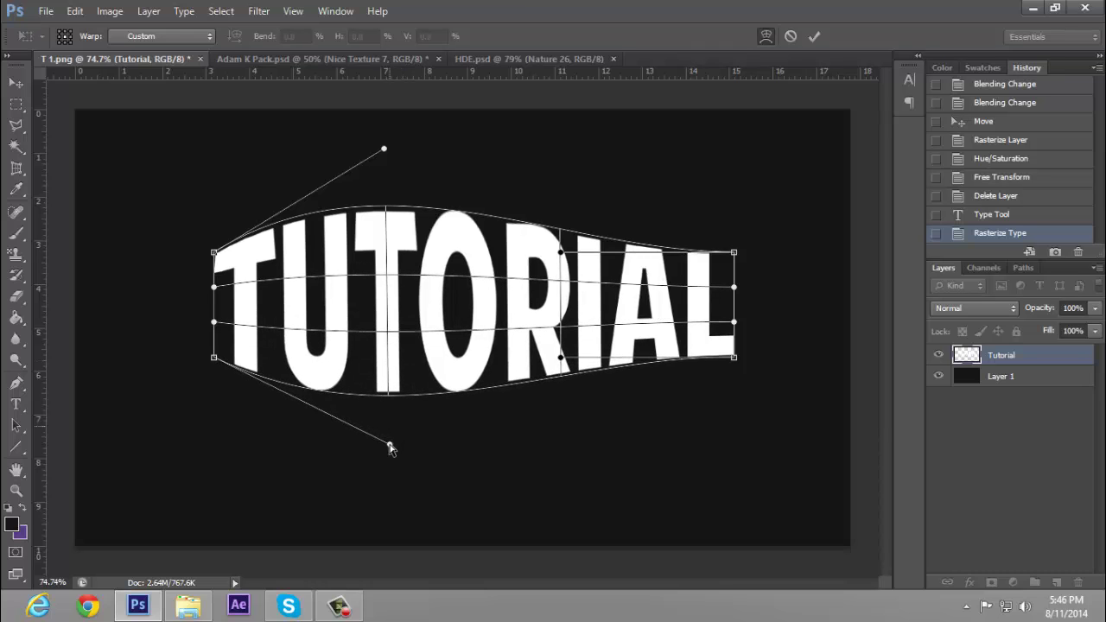
{"action": "left_click_drag", "start_coordinate": [561, 361], "coordinate": [555, 301]}
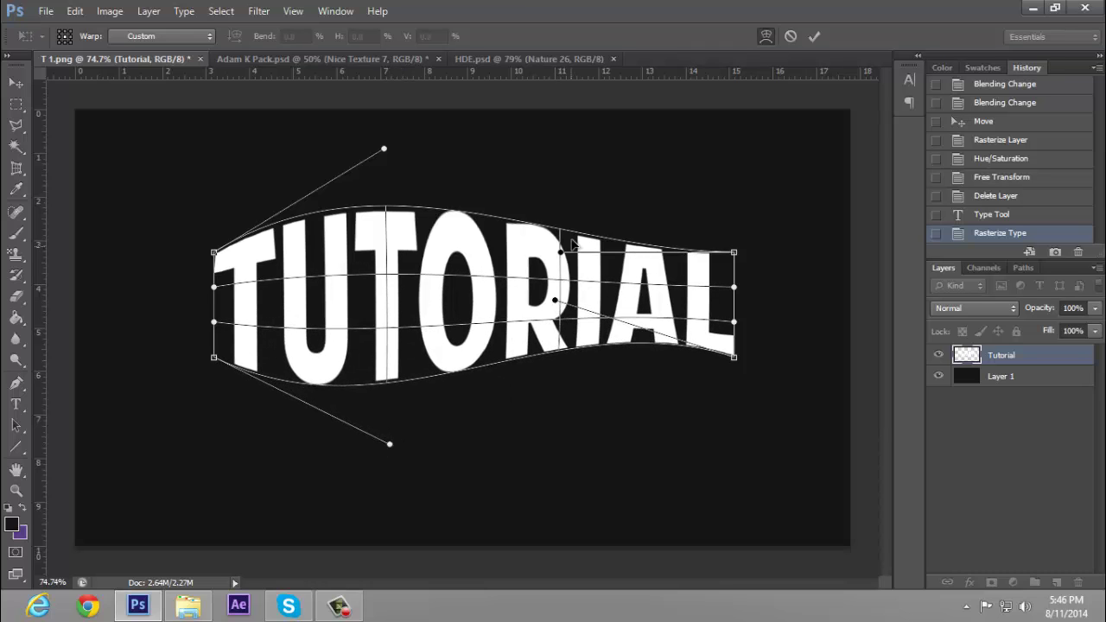
{"action": "left_click_drag", "start_coordinate": [561, 252], "coordinate": [554, 281]}
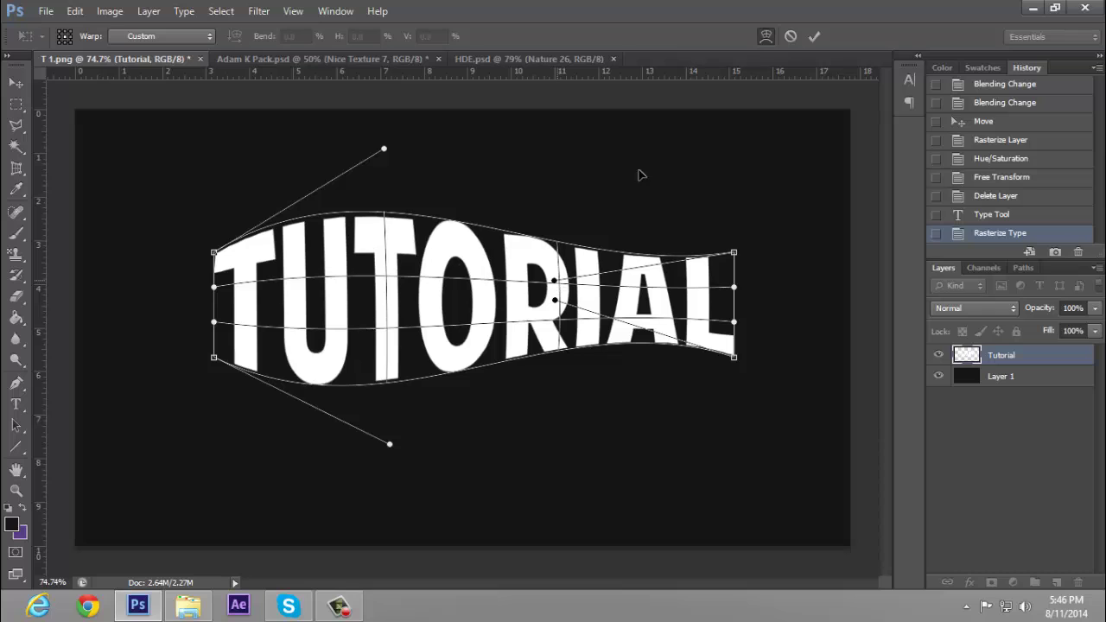
{"action": "left_click", "coordinate": [813, 36]}
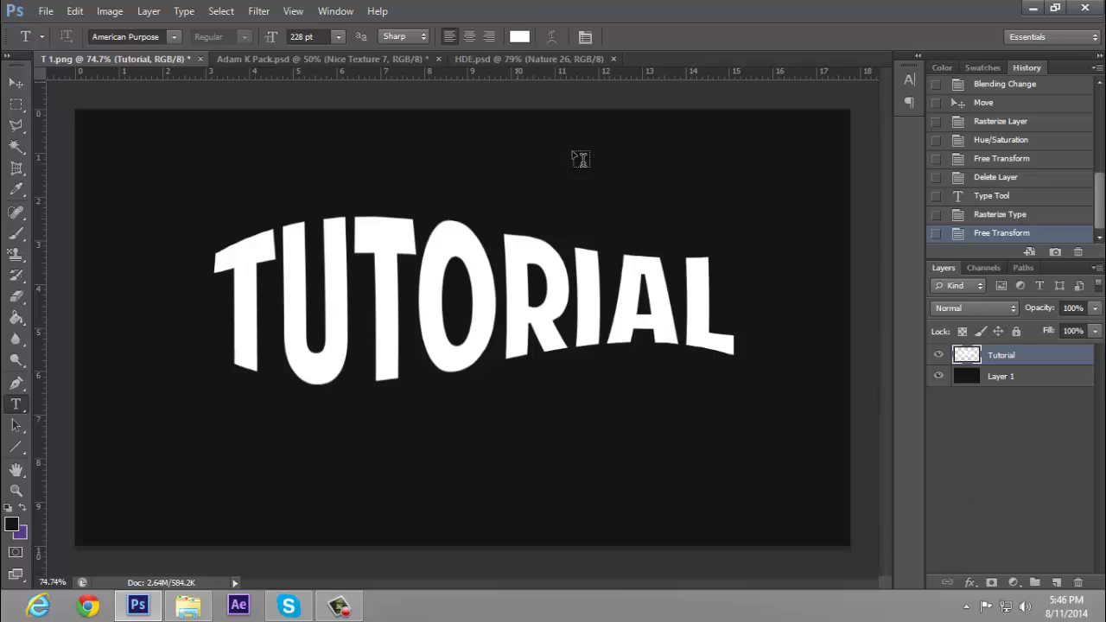
{"action": "key", "text": "z"}
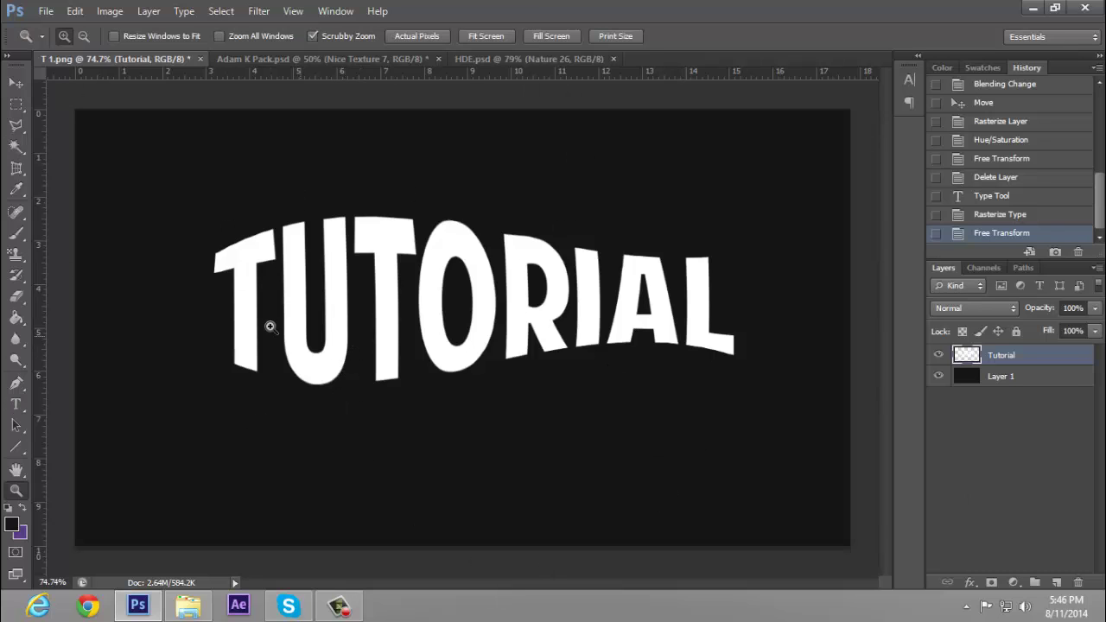
Step: Cut off the outer corner of the first T's crossbar at a slant using the Polygonal Lasso, and deselect
{"action": "left_click", "coordinate": [270, 326]}
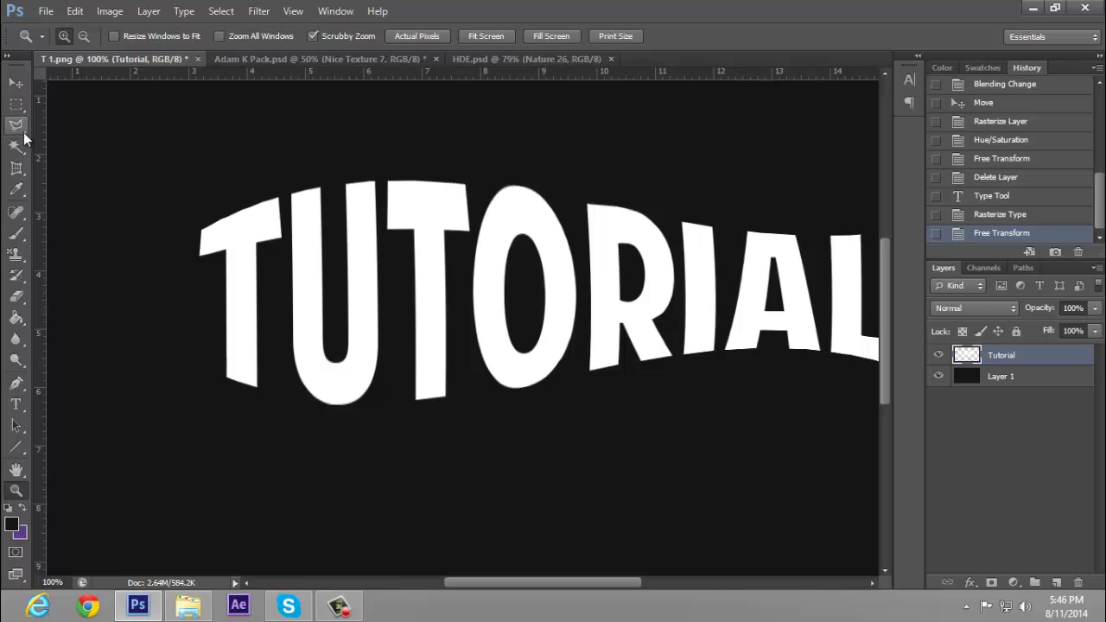
{"action": "left_click", "coordinate": [12, 127]}
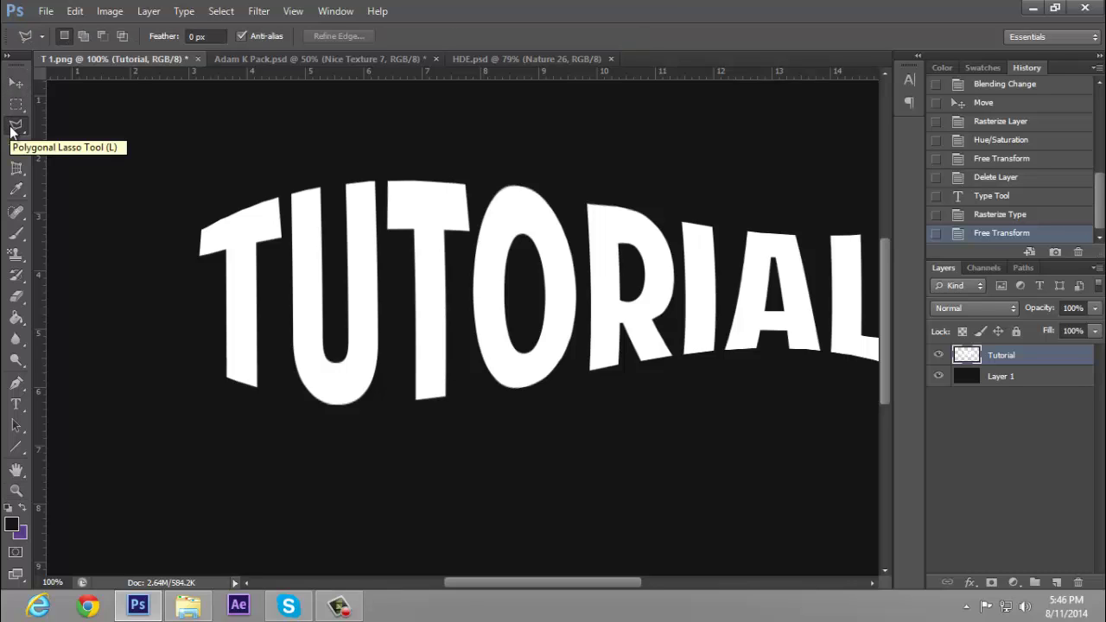
{"action": "left_click", "coordinate": [13, 128]}
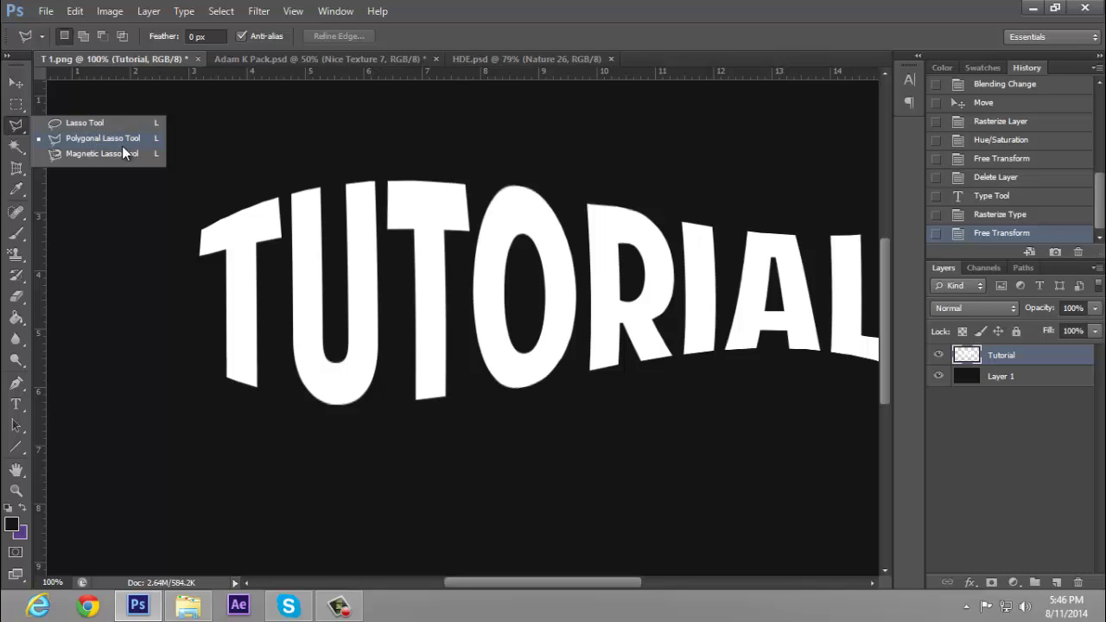
{"action": "left_click", "coordinate": [157, 138]}
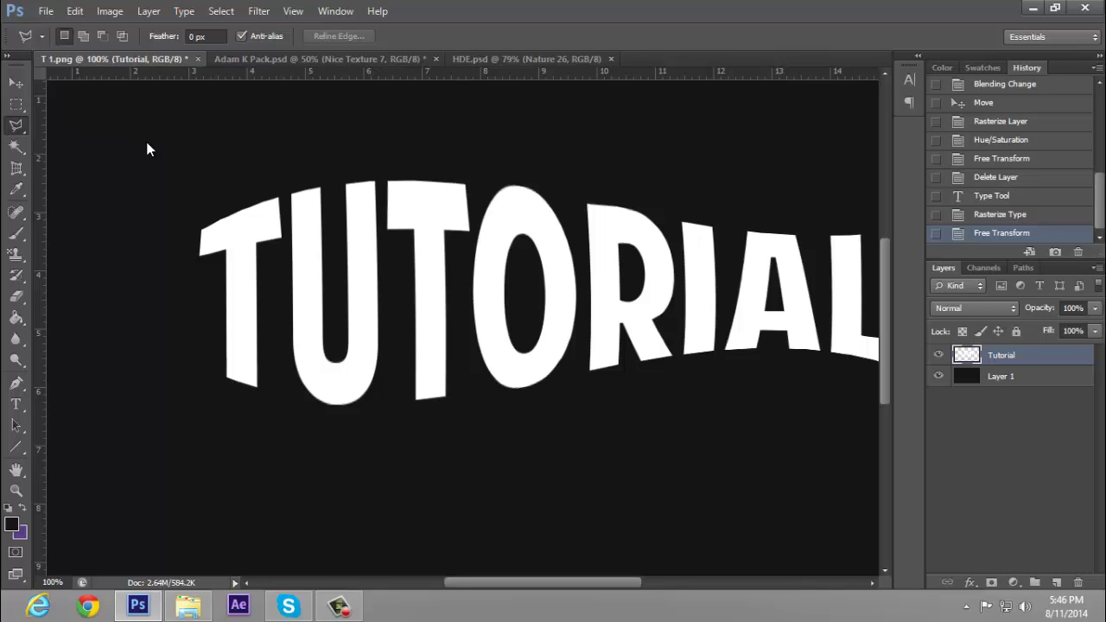
{"action": "left_click", "coordinate": [199, 254]}
{"action": "left_click", "coordinate": [215, 214]}
{"action": "left_click", "coordinate": [190, 216]}
{"action": "left_click", "coordinate": [202, 263]}
{"action": "key", "text": "Delete"}
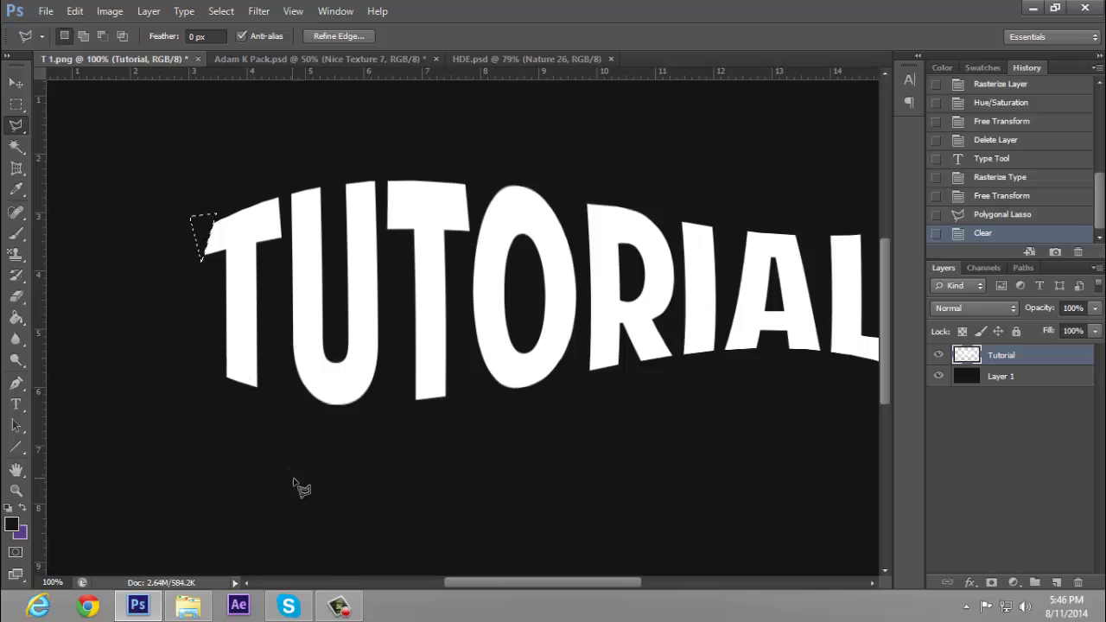
{"action": "key", "text": "ctrl+d"}
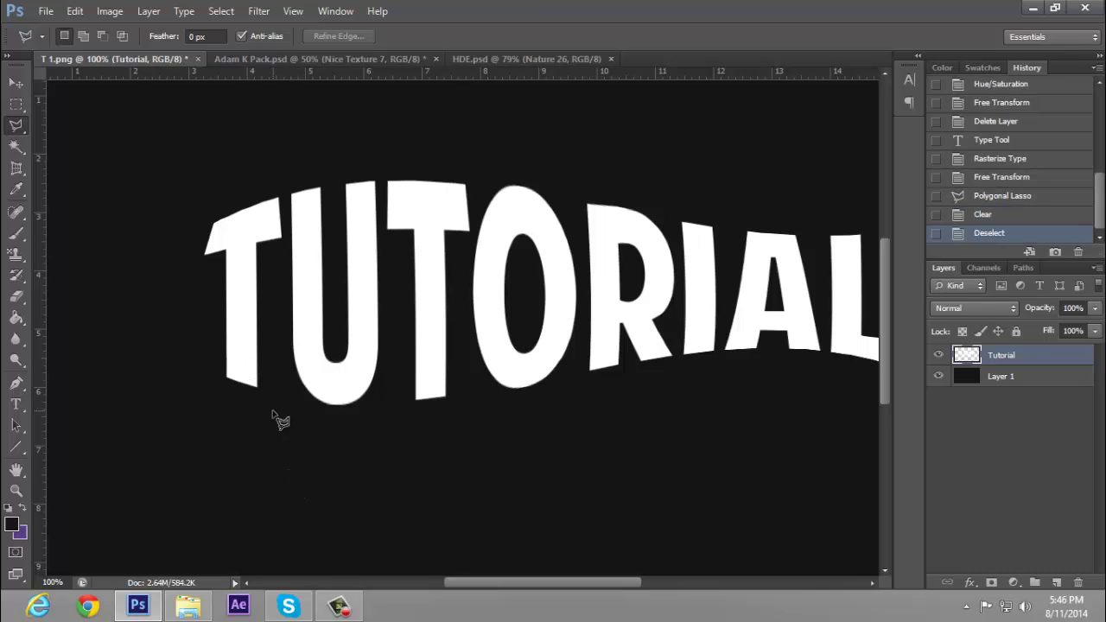
Step: Cut a small angular notch out of the lower-left curve of the U and clear the selection
{"action": "left_click", "coordinate": [317, 380]}
{"action": "left_click", "coordinate": [303, 387]}
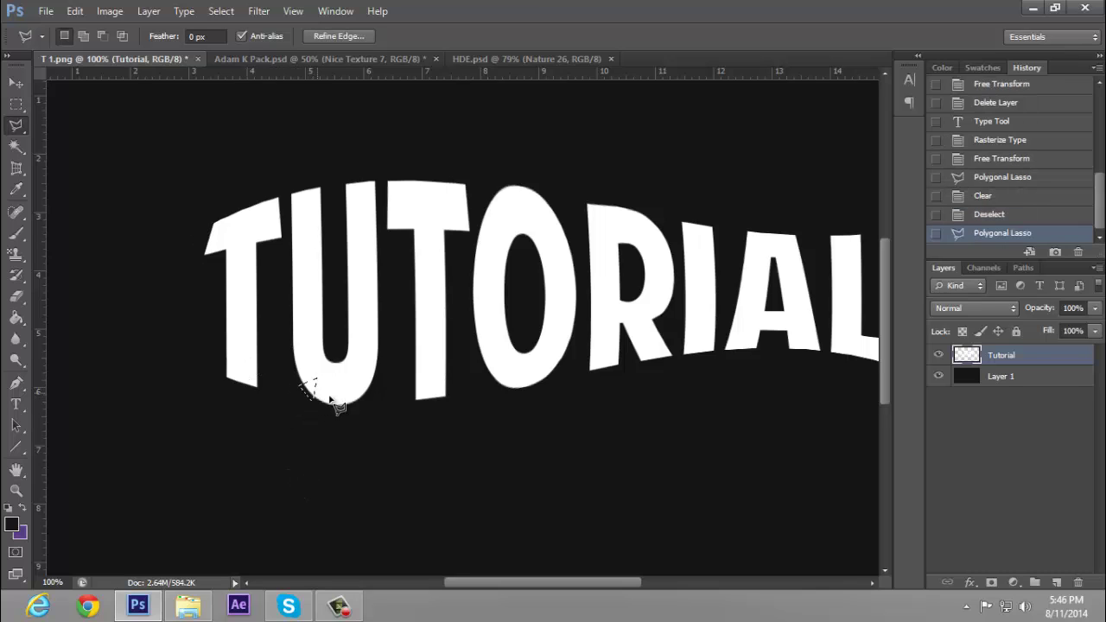
{"action": "key", "text": "Delete"}
{"action": "key", "text": "ctrl+d"}
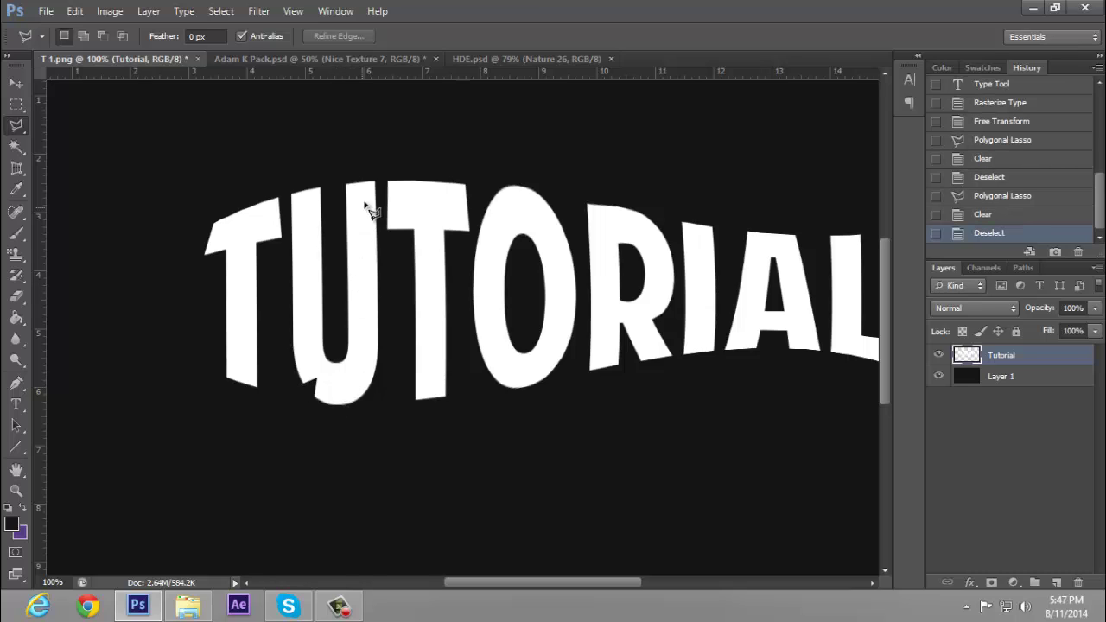
Step: Cut a jagged, zigzag break into the top of the U's right stem and deselect
{"action": "left_click", "coordinate": [344, 180]}
{"action": "left_click", "coordinate": [364, 213]}
{"action": "left_click", "coordinate": [375, 196]}
{"action": "left_click", "coordinate": [376, 171]}
{"action": "left_click", "coordinate": [346, 183]}
{"action": "key", "text": "Delete"}
{"action": "key", "text": "ctrl+d"}
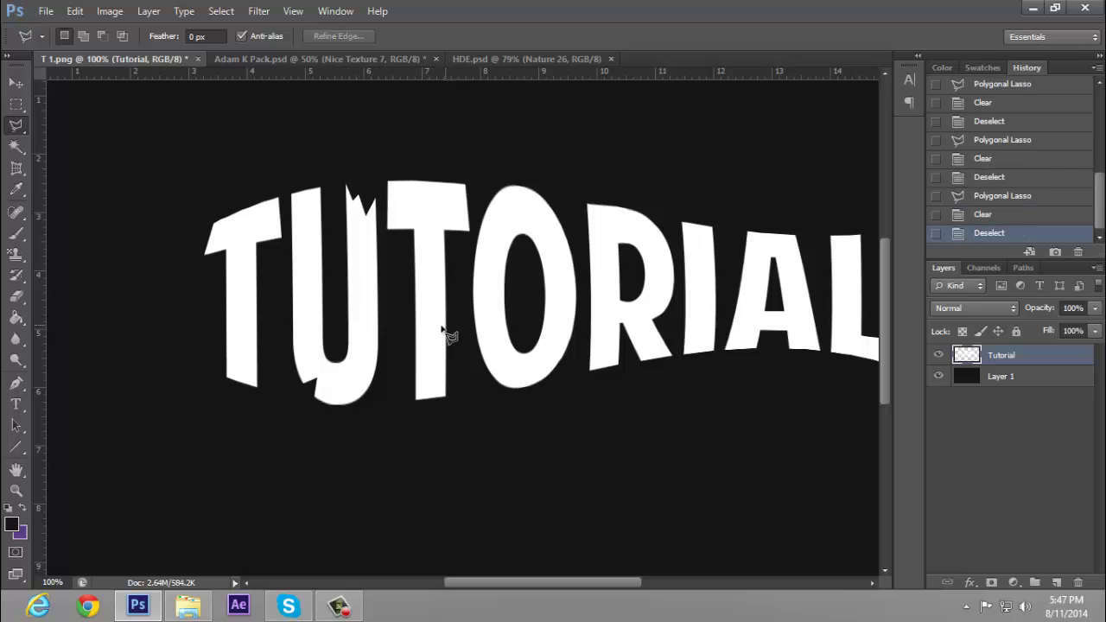
Step: Cut sharp jagged pieces out of the top edge of the second T, toward its right end, and deselect
{"action": "left_click", "coordinate": [413, 166]}
{"action": "left_click", "coordinate": [427, 192]}
{"action": "left_click", "coordinate": [435, 177]}
{"action": "left_click", "coordinate": [439, 214]}
{"action": "left_click", "coordinate": [465, 178]}
{"action": "left_click", "coordinate": [414, 167]}
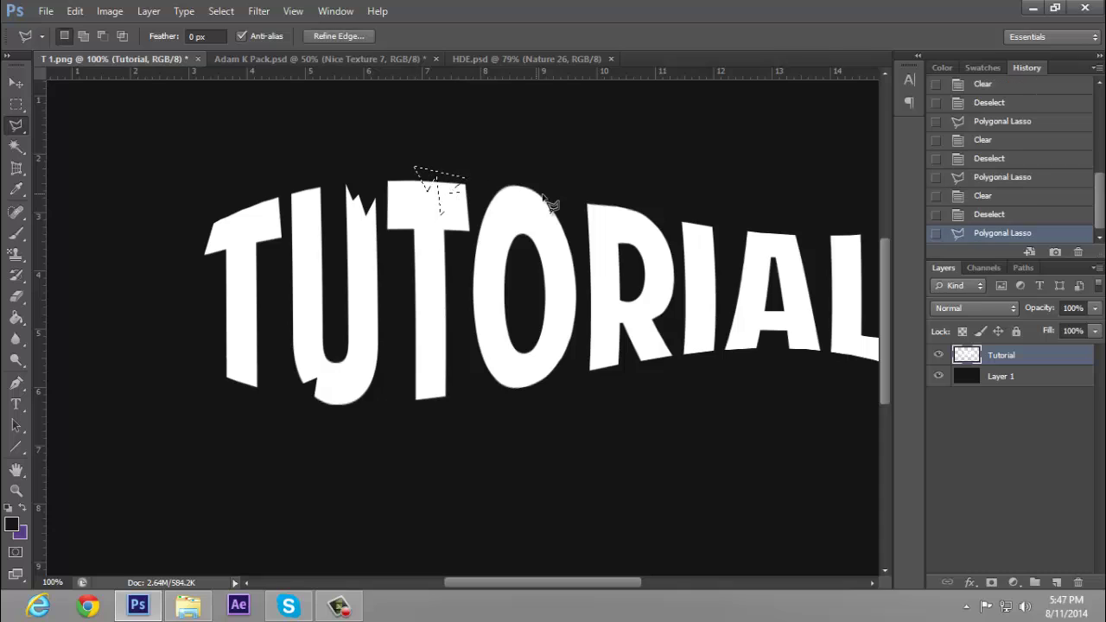
{"action": "key", "text": "Delete"}
{"action": "key", "text": "ctrl+d"}
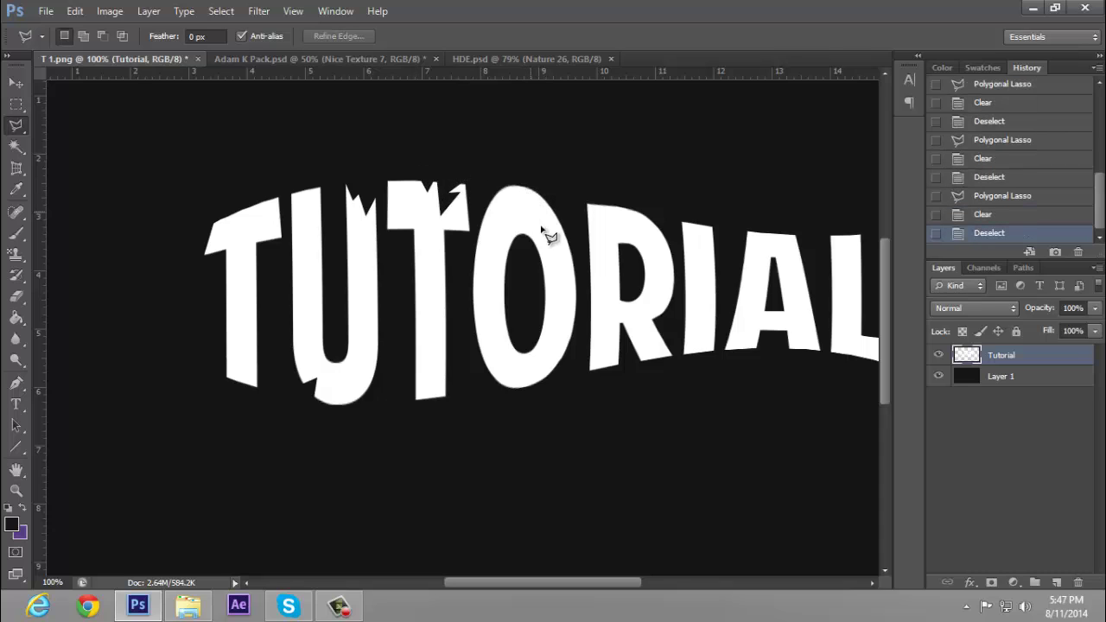
Step: Cut a jagged chip out of the lower-right curve of the O and deselect
{"action": "left_click", "coordinate": [563, 355]}
{"action": "left_click", "coordinate": [538, 391]}
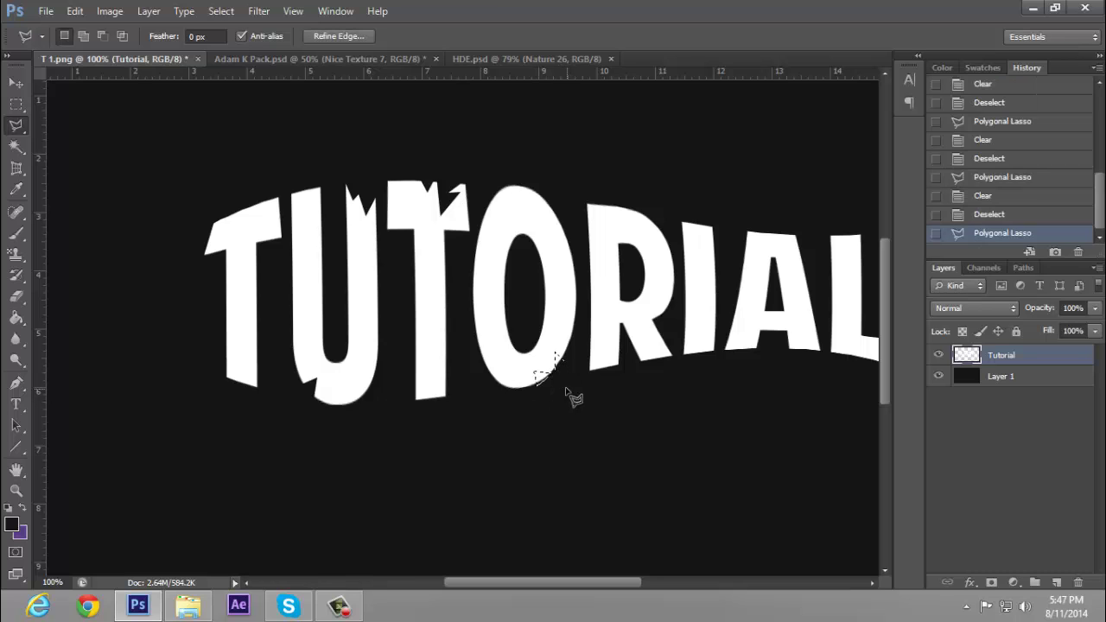
{"action": "key", "text": "Delete"}
{"action": "key", "text": "ctrl+d"}
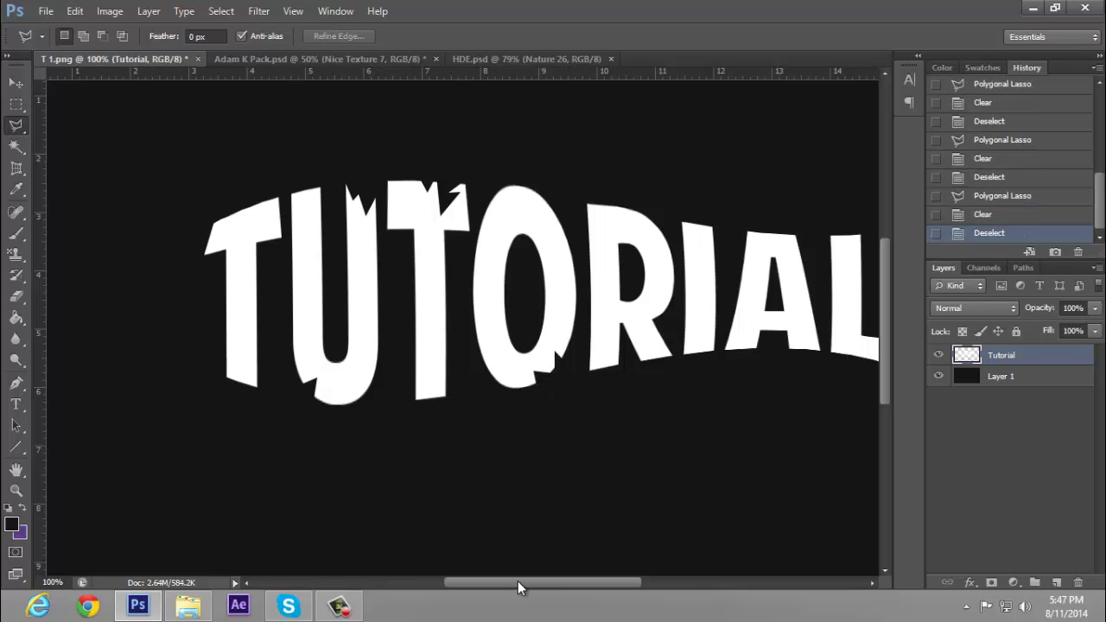
Step: Cut a jagged crack into the top-left corner of the R and deselect
{"action": "left_click_drag", "start_coordinate": [518, 588], "coordinate": [554, 587]}
{"action": "left_click", "coordinate": [422, 218]}
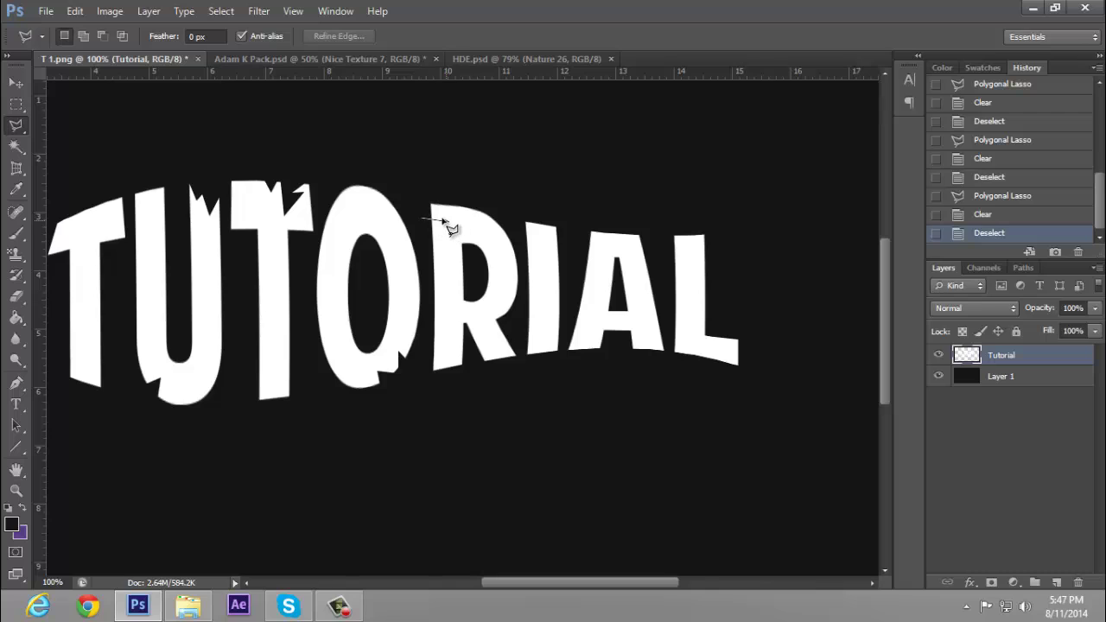
{"action": "left_click", "coordinate": [451, 216]}
{"action": "left_click", "coordinate": [453, 197]}
{"action": "left_click", "coordinate": [424, 198]}
{"action": "double_click", "coordinate": [437, 226]}
{"action": "key", "text": "Delete"}
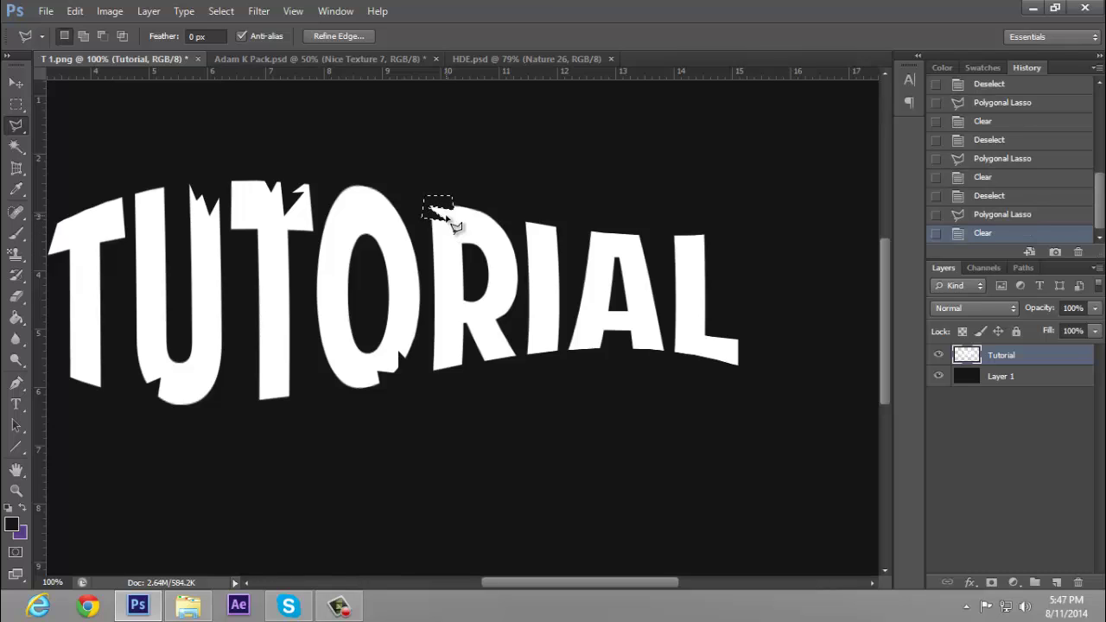
{"action": "key", "text": "ctrl+d"}
Step: Cut a small jagged chip from the top-left corner of the I and deselect
{"action": "left_click", "coordinate": [526, 216]}
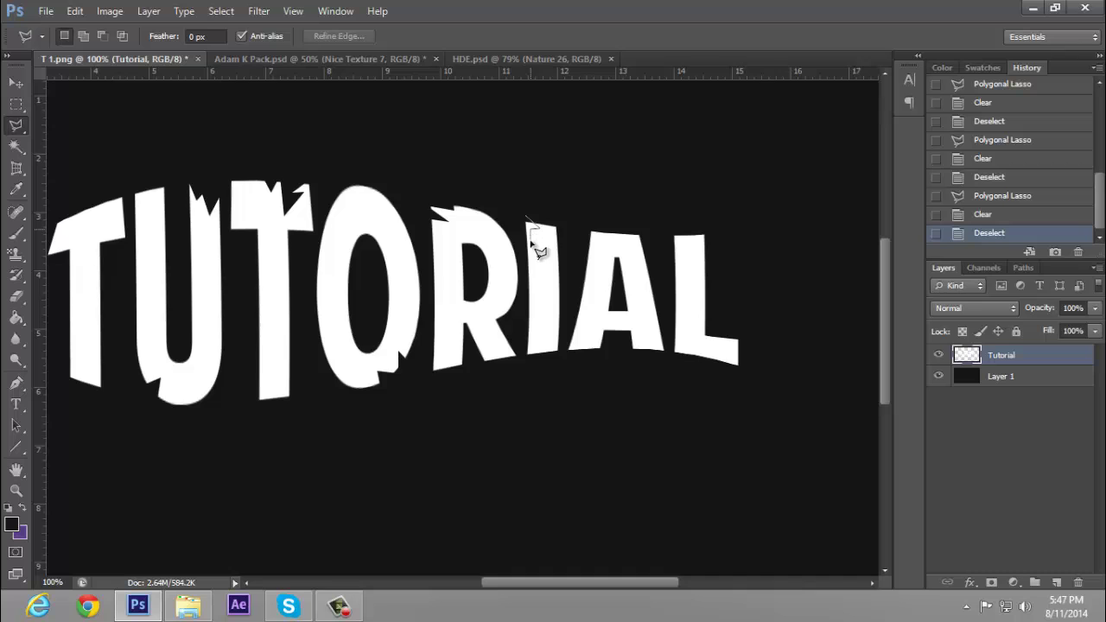
{"action": "left_click", "coordinate": [530, 230]}
{"action": "left_click", "coordinate": [526, 216]}
{"action": "key", "text": "Delete"}
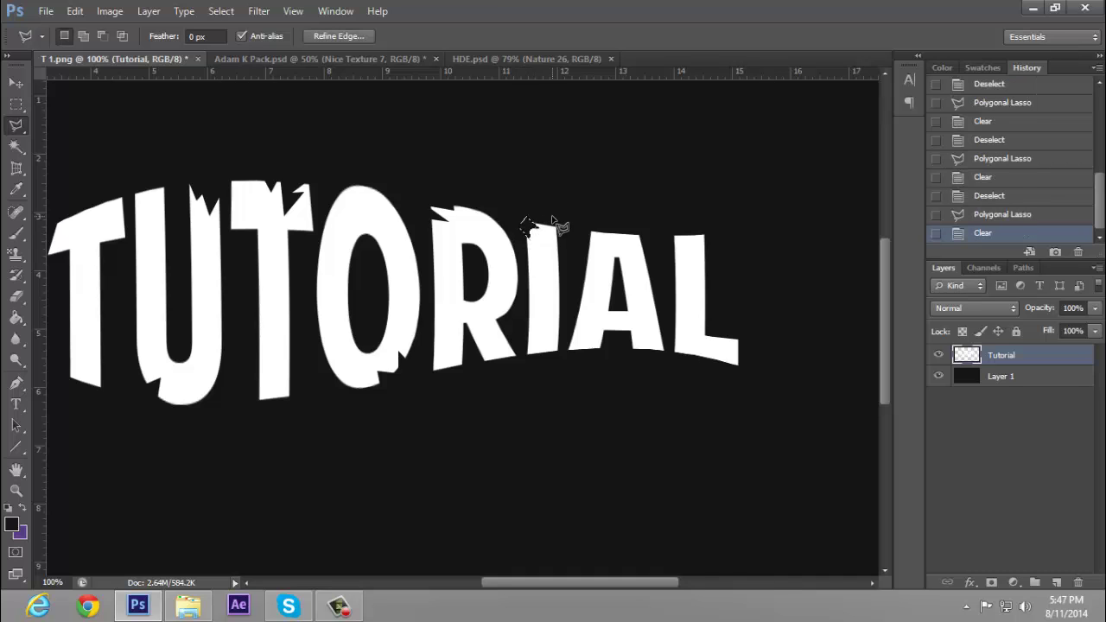
{"action": "key", "text": "ctrl+d"}
{"action": "key", "text": "z"}
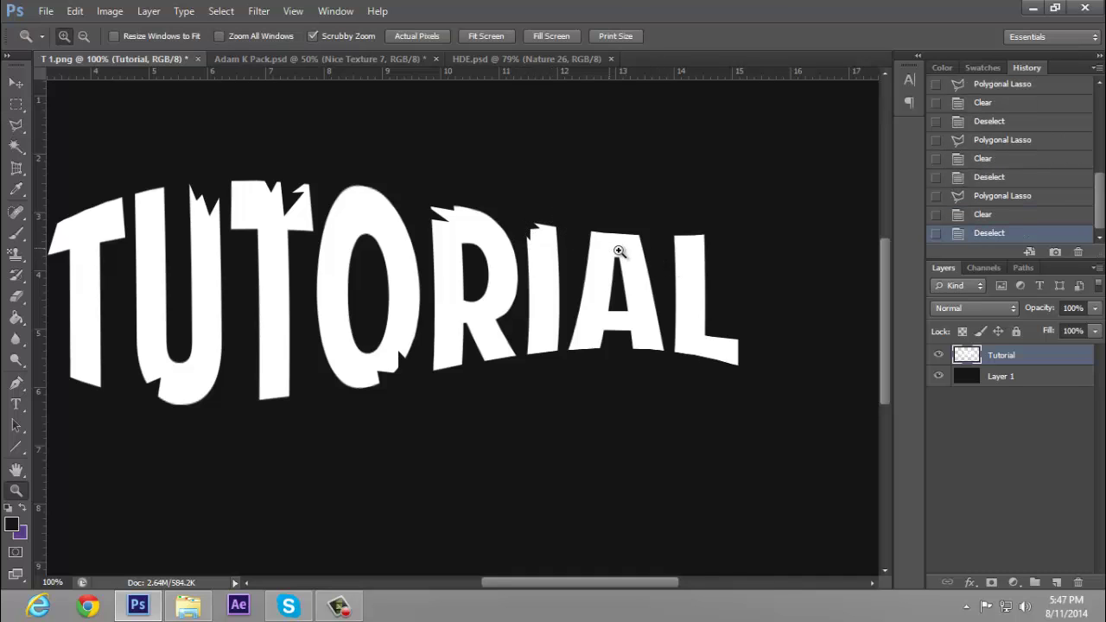
{"action": "left_click_drag", "start_coordinate": [619, 250], "coordinate": [671, 286]}
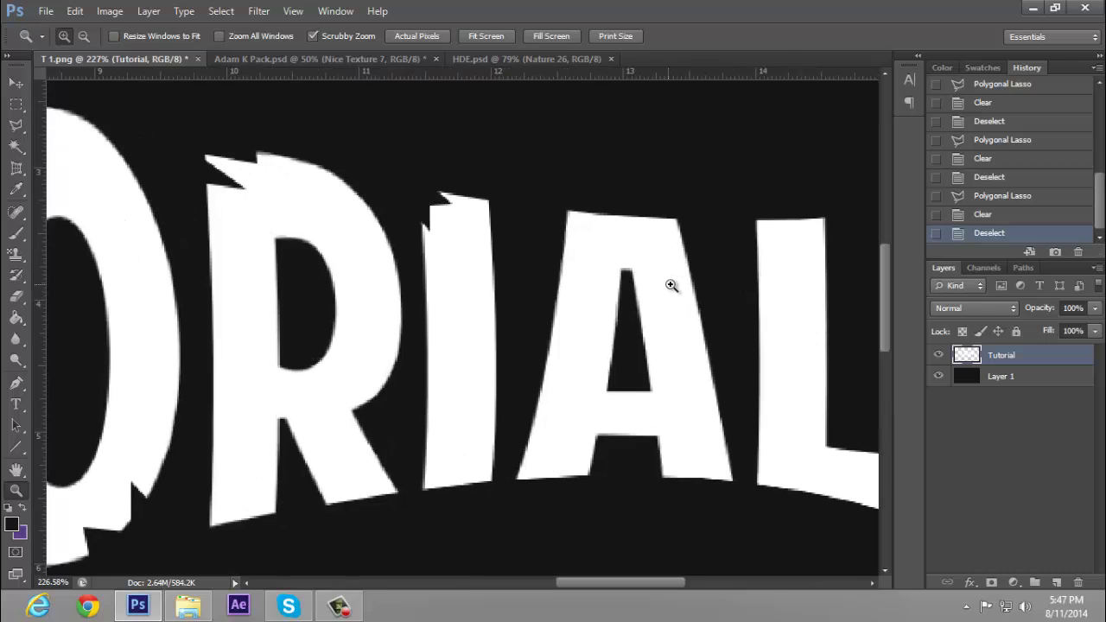
{"action": "left_click", "coordinate": [15, 123]}
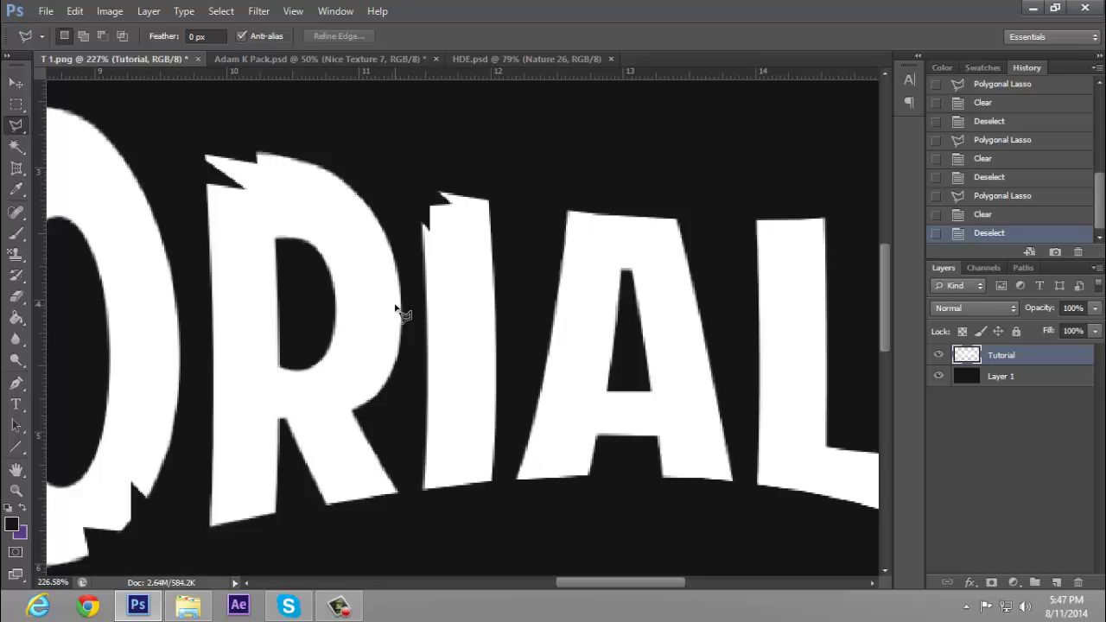
{"action": "key", "text": "z"}
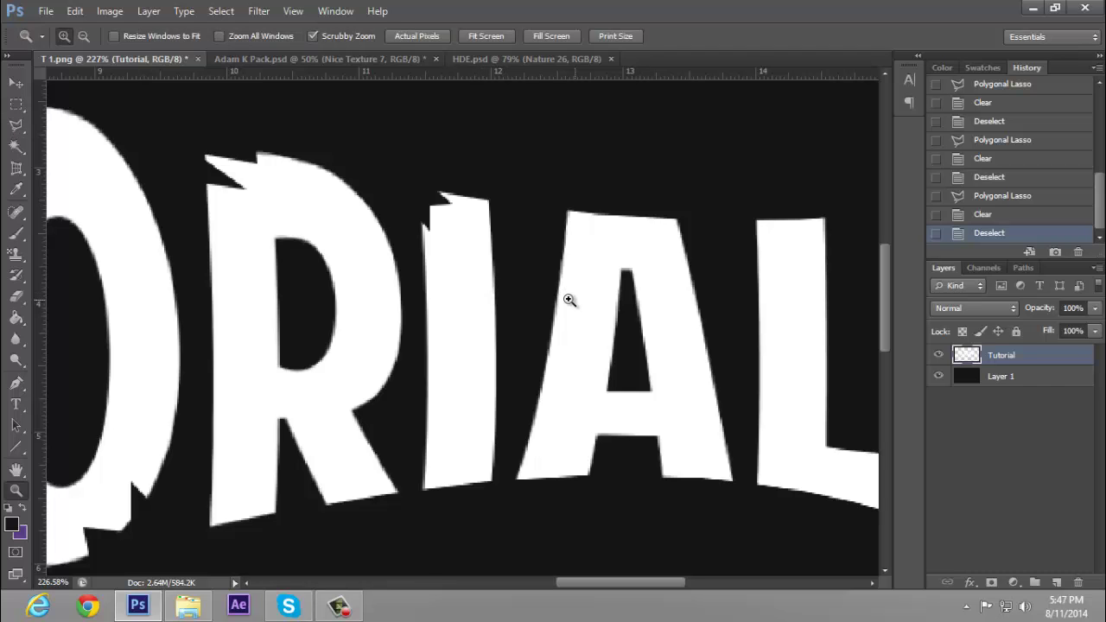
{"action": "mouse_move", "coordinate": [568, 301]}
{"action": "left_mouse_down"}
{"action": "mouse_move", "coordinate": [471, 258]}
{"action": "mouse_move", "coordinate": [593, 316]}
{"action": "mouse_move", "coordinate": [585, 343]}
{"action": "mouse_move", "coordinate": [432, 215]}
{"action": "mouse_move", "coordinate": [542, 340]}
{"action": "left_mouse_up"}
{"action": "left_click", "coordinate": [542, 340]}
{"action": "right_click", "coordinate": [542, 339]}
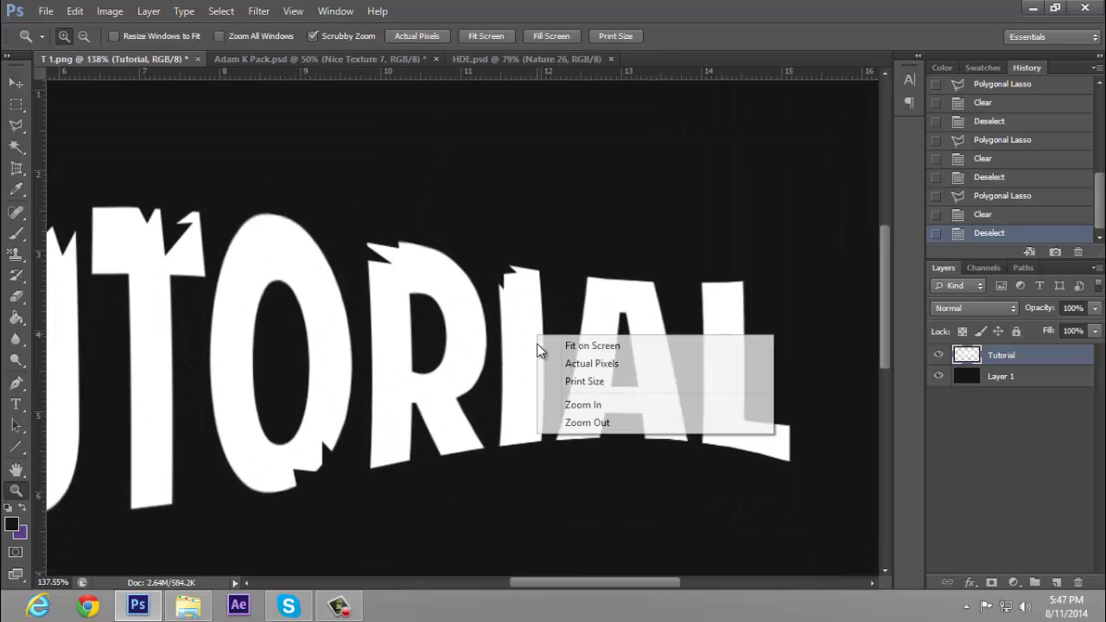
{"action": "left_click", "coordinate": [556, 403]}
{"action": "right_click", "coordinate": [578, 398]}
{"action": "left_click", "coordinate": [615, 484]}
Step: Cut a jagged piece out of the top-left corner of the A with the Polygonal Lasso and deselect
{"action": "left_click_drag", "start_coordinate": [613, 327], "coordinate": [708, 372]}
{"action": "left_click", "coordinate": [16, 125]}
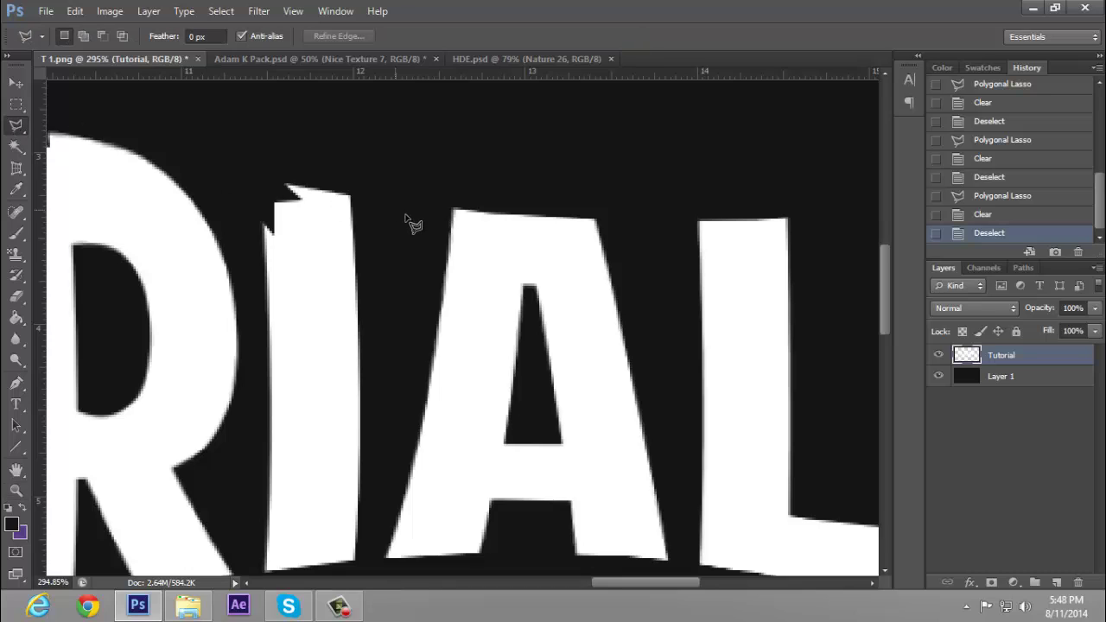
{"action": "left_click", "coordinate": [421, 235]}
{"action": "left_click", "coordinate": [477, 257]}
{"action": "left_click", "coordinate": [459, 228]}
{"action": "left_click", "coordinate": [492, 193]}
{"action": "left_click", "coordinate": [447, 189]}
{"action": "left_click", "coordinate": [422, 234]}
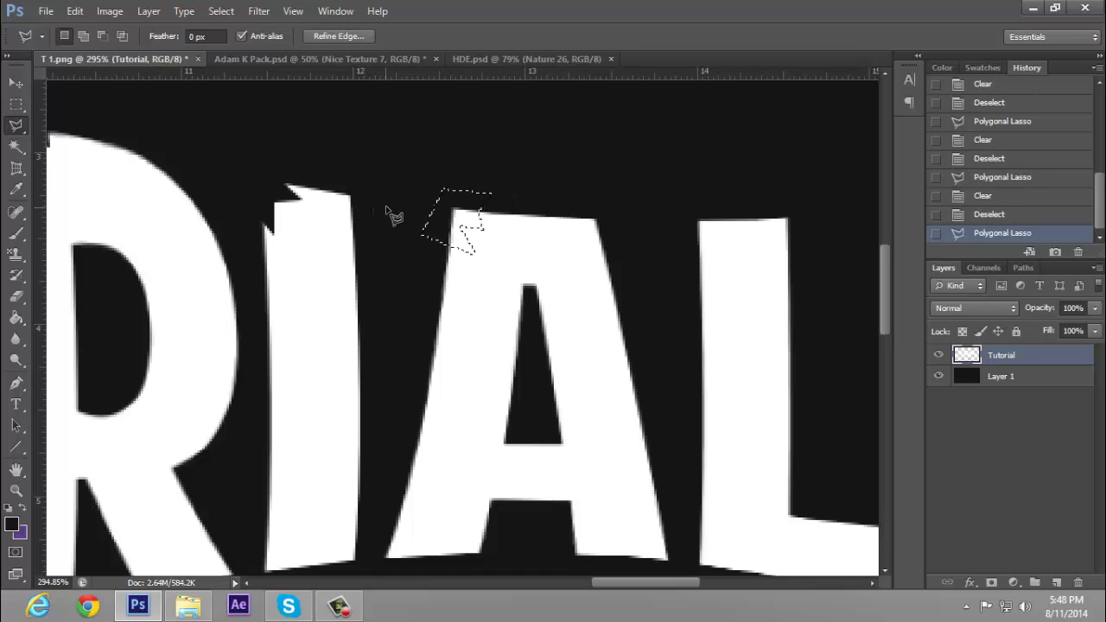
{"action": "key", "text": "Delete"}
{"action": "key", "text": "ctrl+d"}
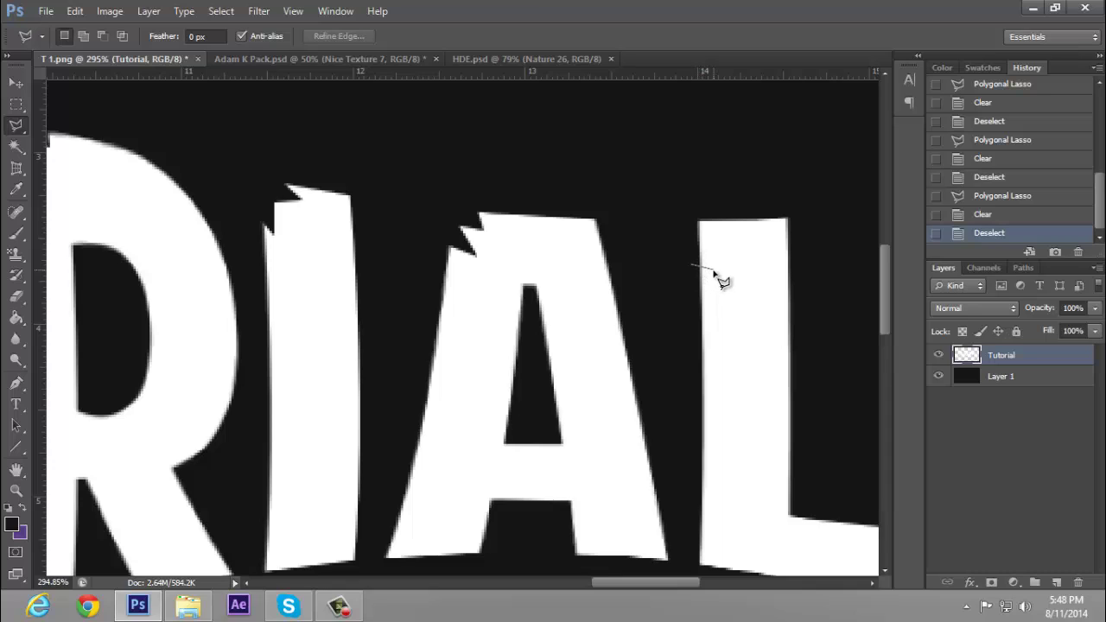
Step: Cut jagged notches into the top and left edges around the L's upper-left corner and deselect
{"action": "left_click", "coordinate": [691, 199]}
{"action": "left_click", "coordinate": [743, 236]}
{"action": "left_click", "coordinate": [750, 207]}
{"action": "left_click", "coordinate": [693, 176]}
{"action": "left_click", "coordinate": [658, 217]}
{"action": "left_click", "coordinate": [699, 273]}
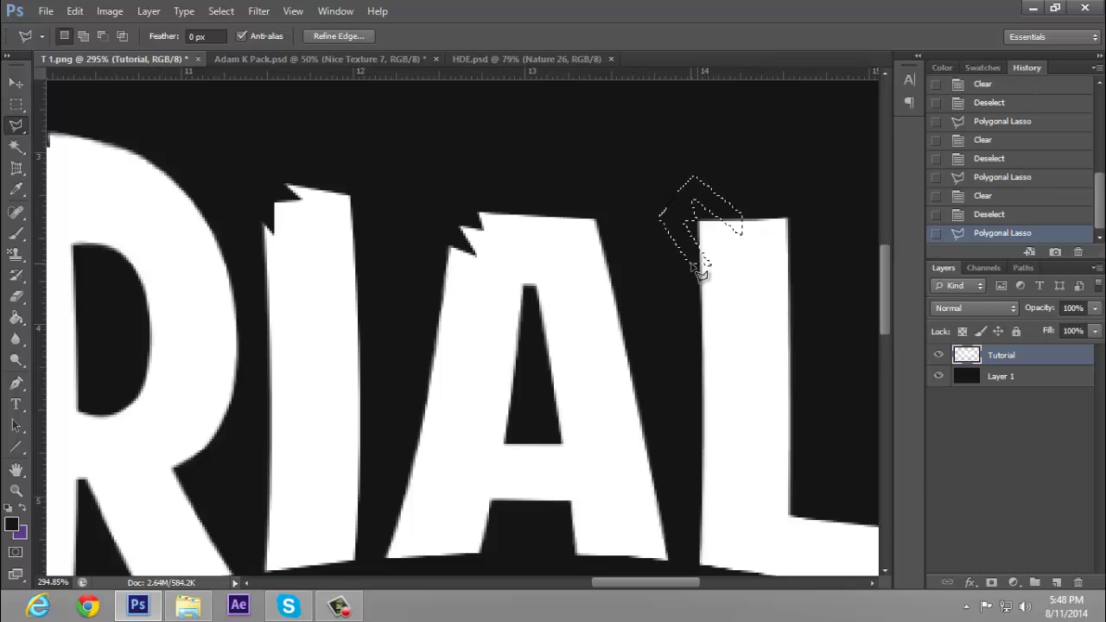
{"action": "key", "text": "Delete"}
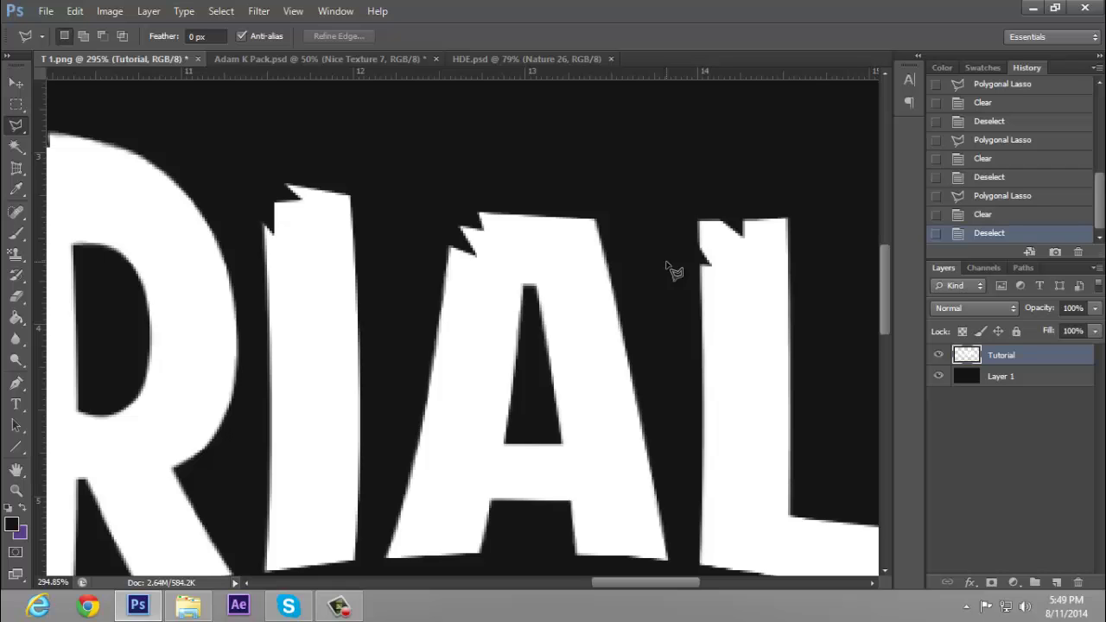
Step: Trim a small triangular piece off the remaining top-left tip of the L and deselect
{"action": "left_click", "coordinate": [713, 230]}
{"action": "left_click", "coordinate": [705, 208]}
{"action": "left_click", "coordinate": [705, 232]}
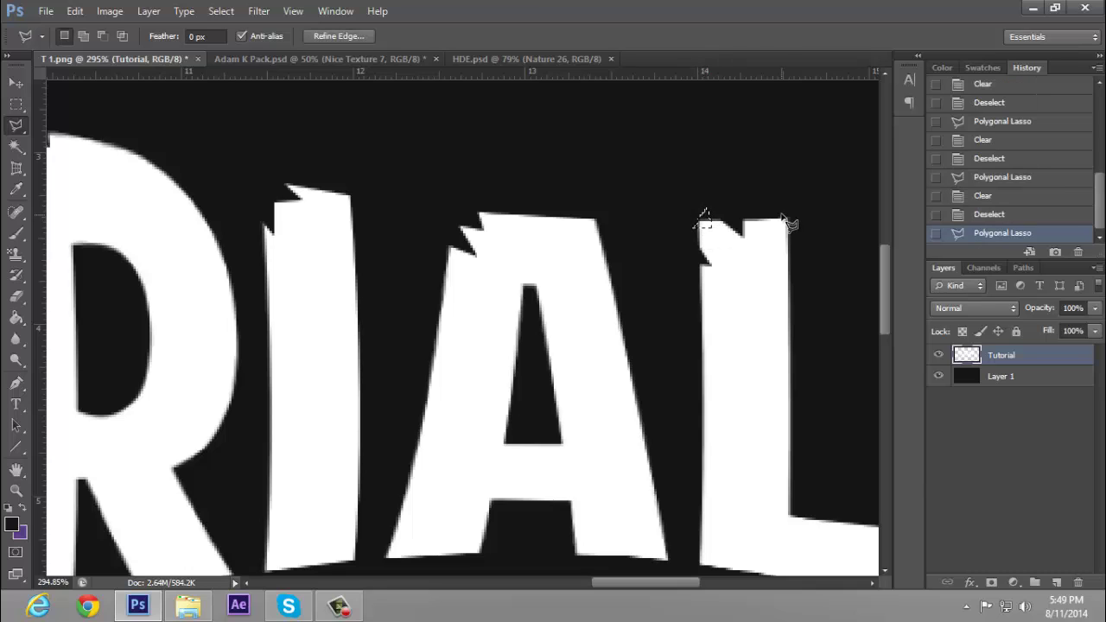
{"action": "key", "text": "Delete"}
{"action": "key", "text": "ctrl+d"}
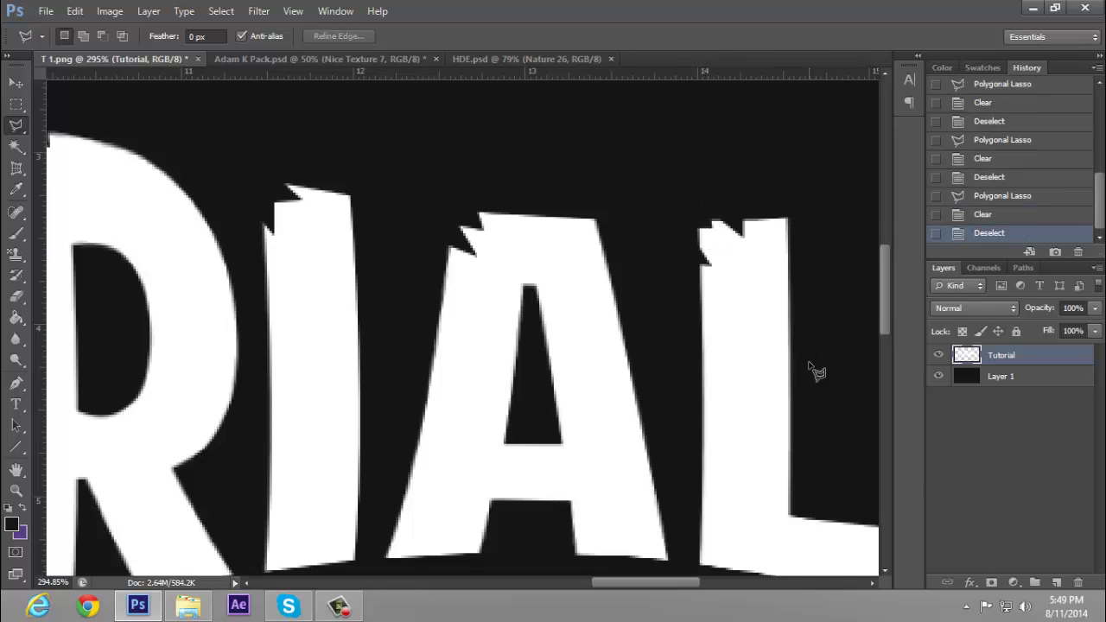
Step: Cut a pointed notch into the bottom edge of the A's right leg and deselect
{"action": "scroll", "coordinate": [770, 493], "scroll_direction": "down", "scroll_amount": 1}
{"action": "left_click", "coordinate": [625, 508]}
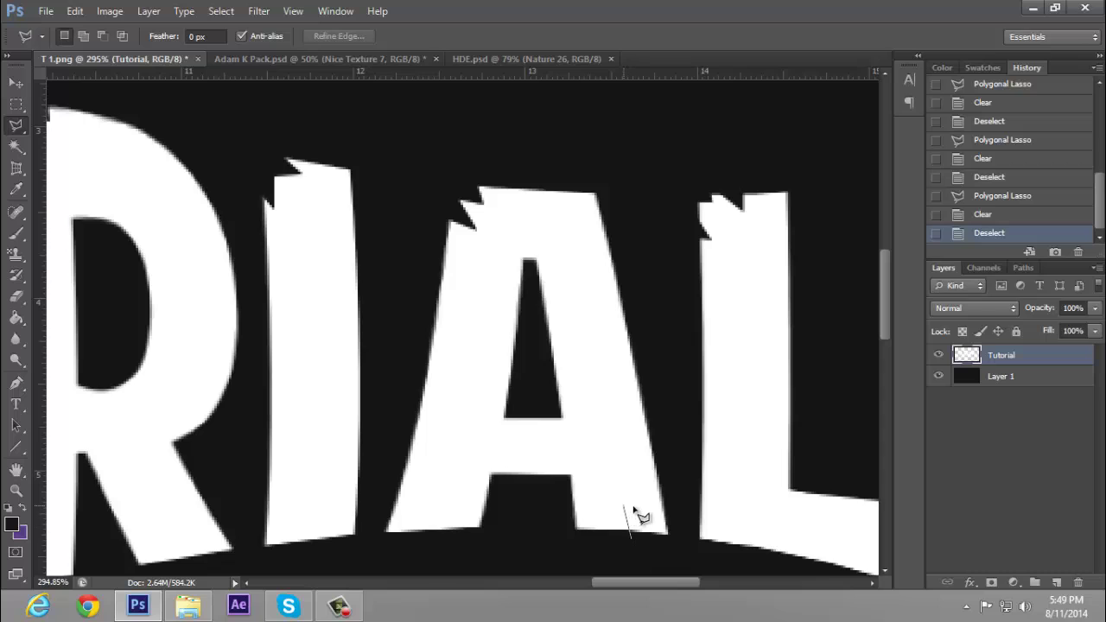
{"action": "double_click", "coordinate": [633, 543]}
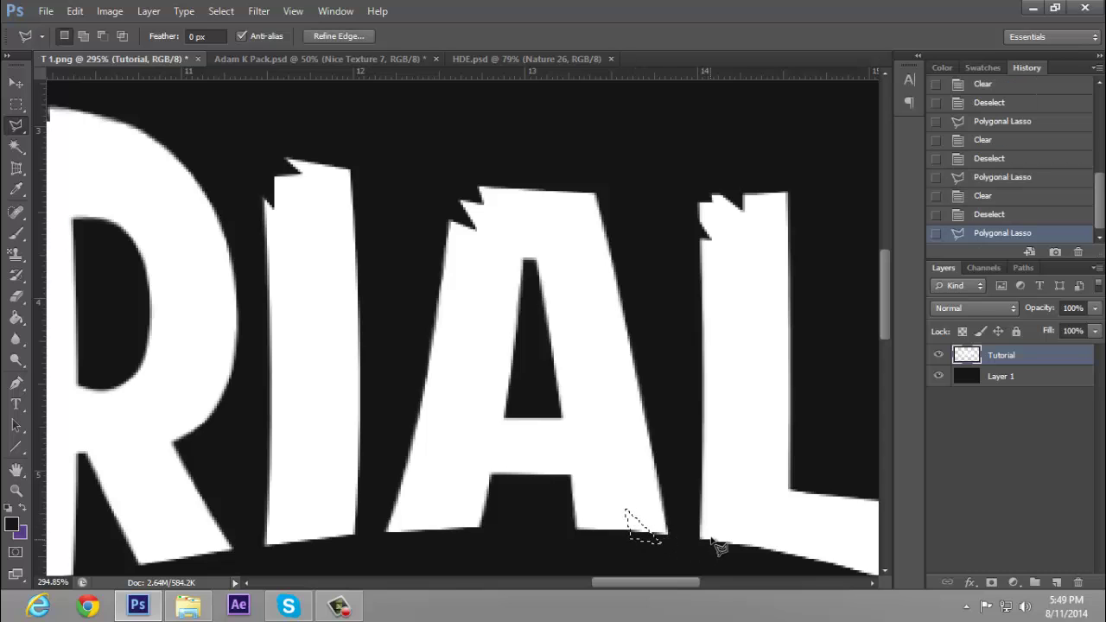
{"action": "key", "text": "Delete"}
{"action": "key", "text": "ctrl+d"}
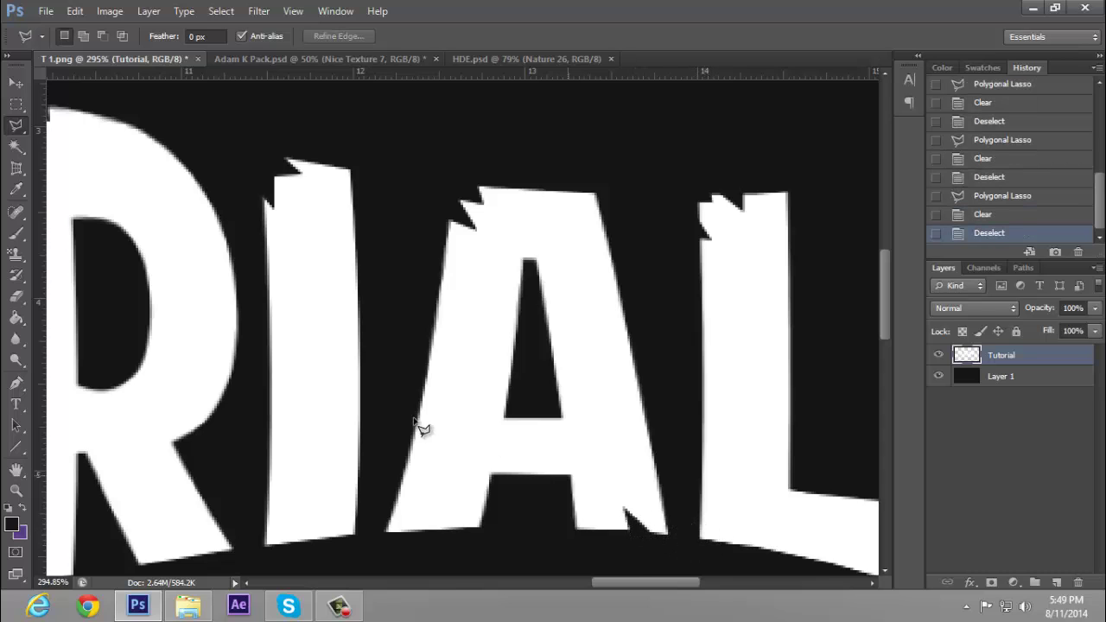
Step: Cut a small pointed crack into the upper edge of the A's crossbar, inside the counter, and deselect
{"action": "left_click", "coordinate": [527, 419]}
{"action": "left_click", "coordinate": [540, 406]}
{"action": "double_click", "coordinate": [531, 427]}
{"action": "key", "text": "Delete"}
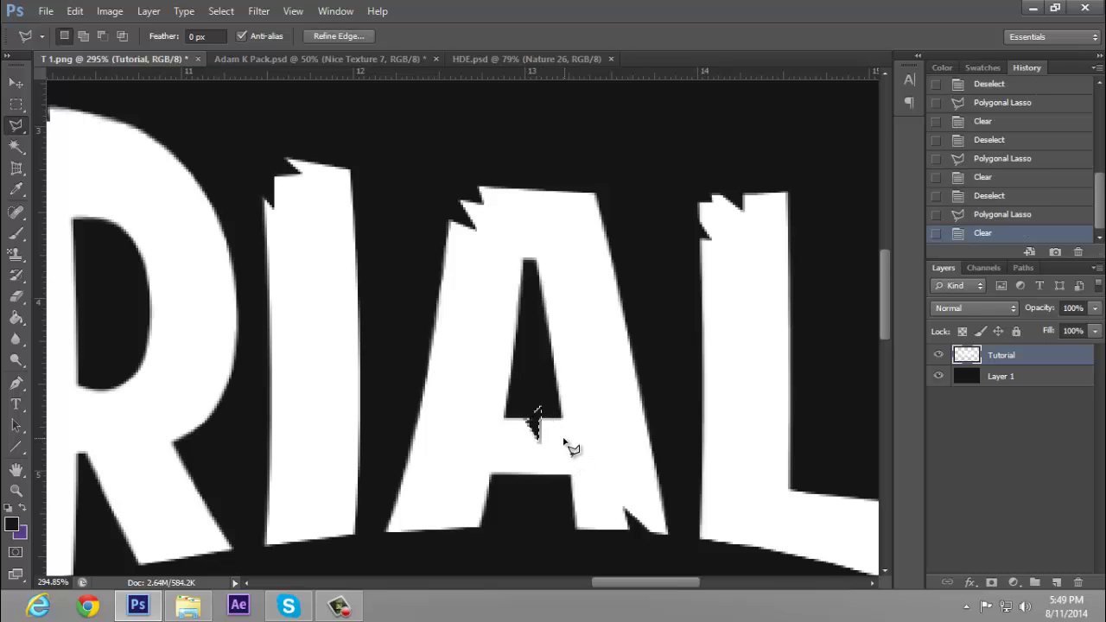
{"action": "key", "text": "ctrl+d"}
Step: Cut a jagged double-pointed notch into the bottom edge of the L's foot near its outer end and deselect
{"action": "left_click_drag", "start_coordinate": [633, 584], "coordinate": [669, 583]}
{"action": "left_click", "coordinate": [595, 510]}
{"action": "left_click", "coordinate": [574, 464]}
{"action": "left_click", "coordinate": [600, 489]}
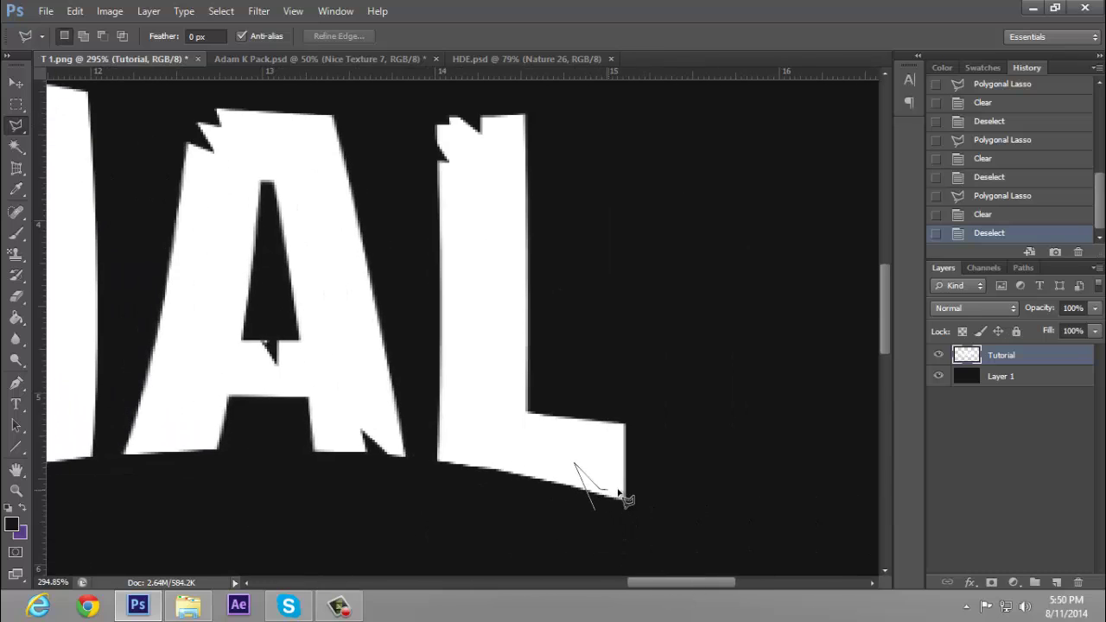
{"action": "left_click", "coordinate": [608, 466]}
{"action": "left_click", "coordinate": [619, 485]}
{"action": "left_click", "coordinate": [596, 511]}
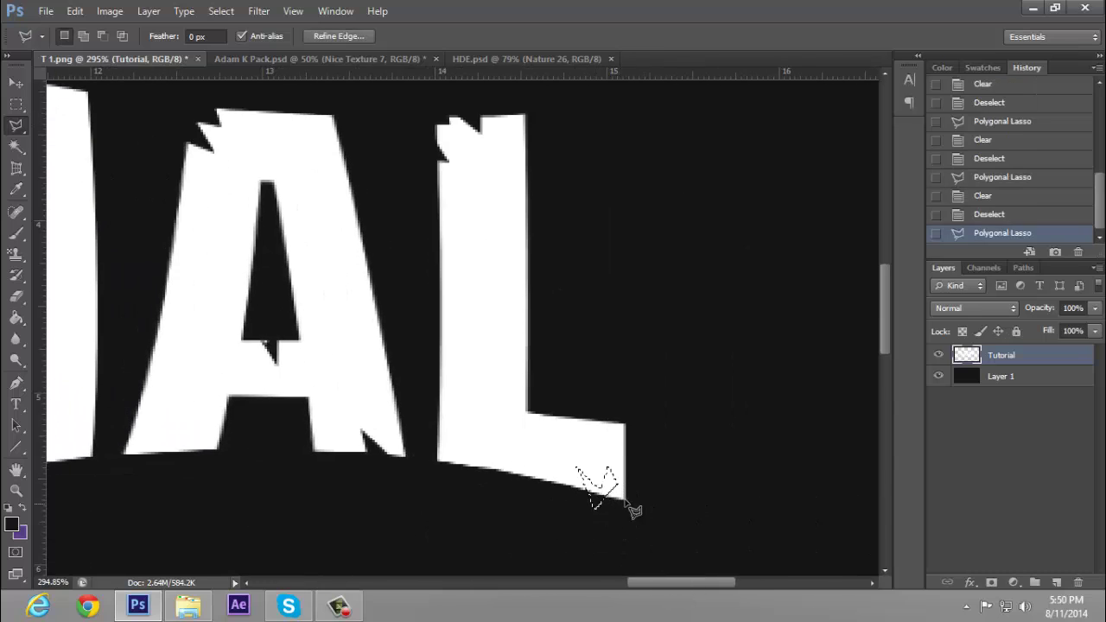
{"action": "key", "text": "Delete"}
{"action": "key", "text": "ctrl+d"}
Step: Cut two pointed notches into the right edge of the first T's stem near its base and deselect
{"action": "key", "text": "z"}
{"action": "key", "text": "ctrl+0"}
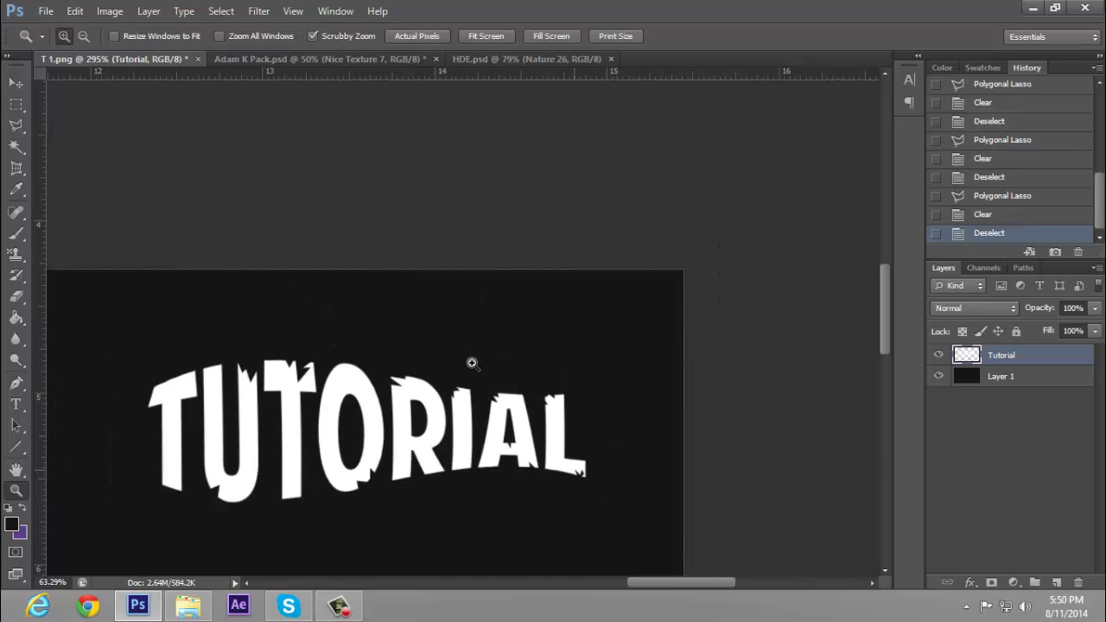
{"action": "left_click", "coordinate": [291, 370]}
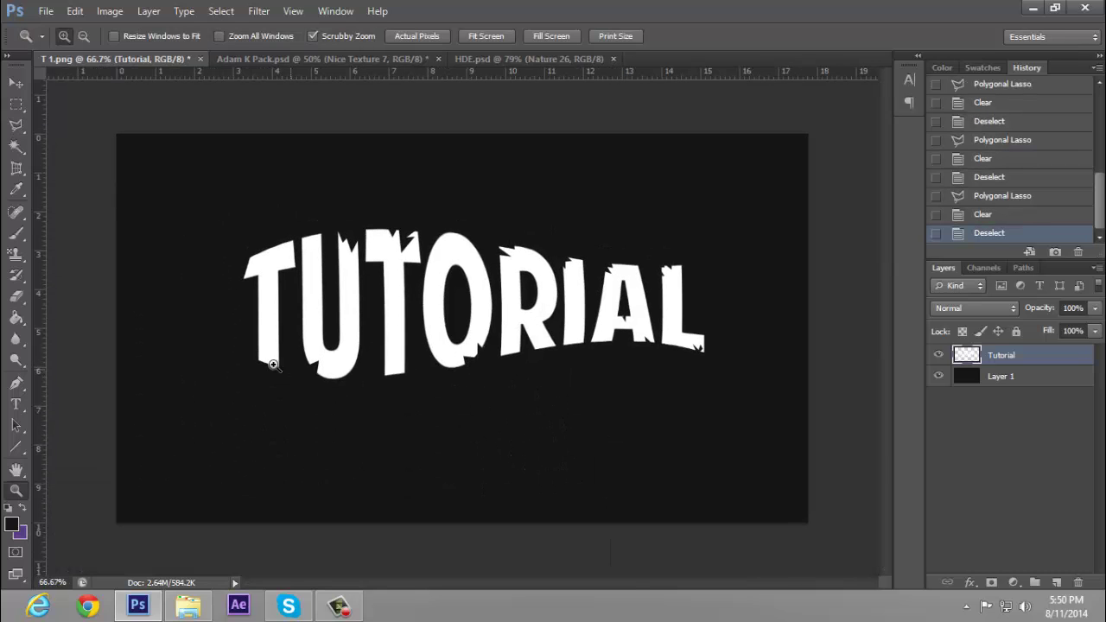
{"action": "left_click", "coordinate": [290, 370]}
{"action": "key", "text": "l"}
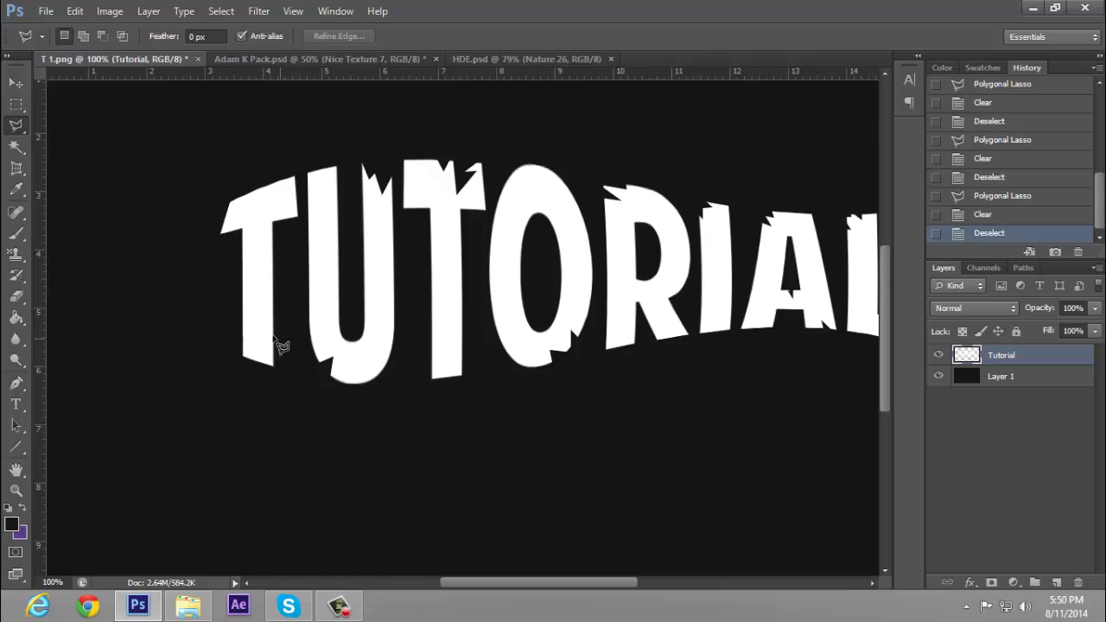
{"action": "left_click", "coordinate": [273, 336]}
{"action": "left_click", "coordinate": [253, 327]}
{"action": "left_click", "coordinate": [272, 319]}
{"action": "left_click", "coordinate": [252, 313]}
{"action": "left_click", "coordinate": [251, 306]}
{"action": "left_click", "coordinate": [276, 340]}
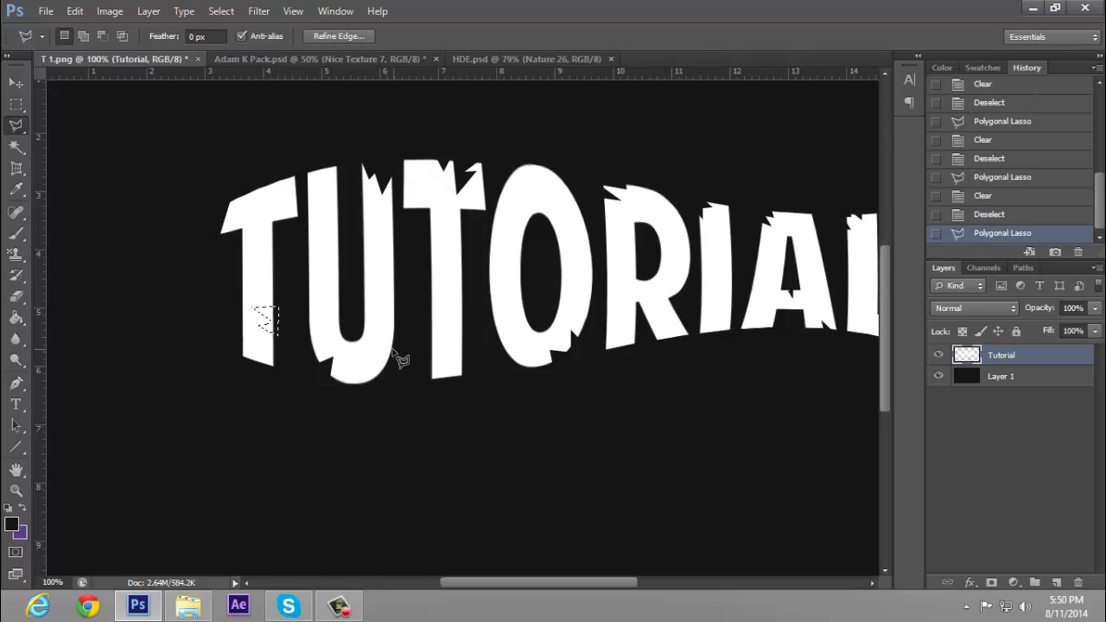
{"action": "key", "text": "Delete"}
{"action": "key", "text": "d"}
{"action": "key", "text": "ctrl+d"}
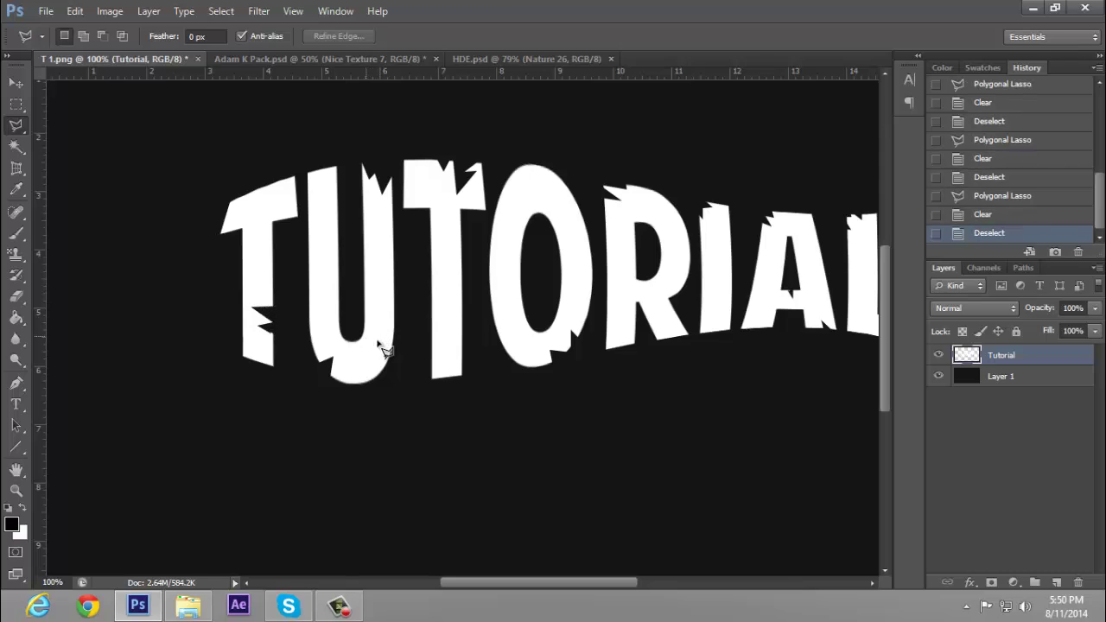
Step: Add a new empty layer above the Tutorial layer and activate the Magic Wand tool
{"action": "key", "text": "z"}
{"action": "left_click_drag", "start_coordinate": [482, 340], "coordinate": [467, 307]}
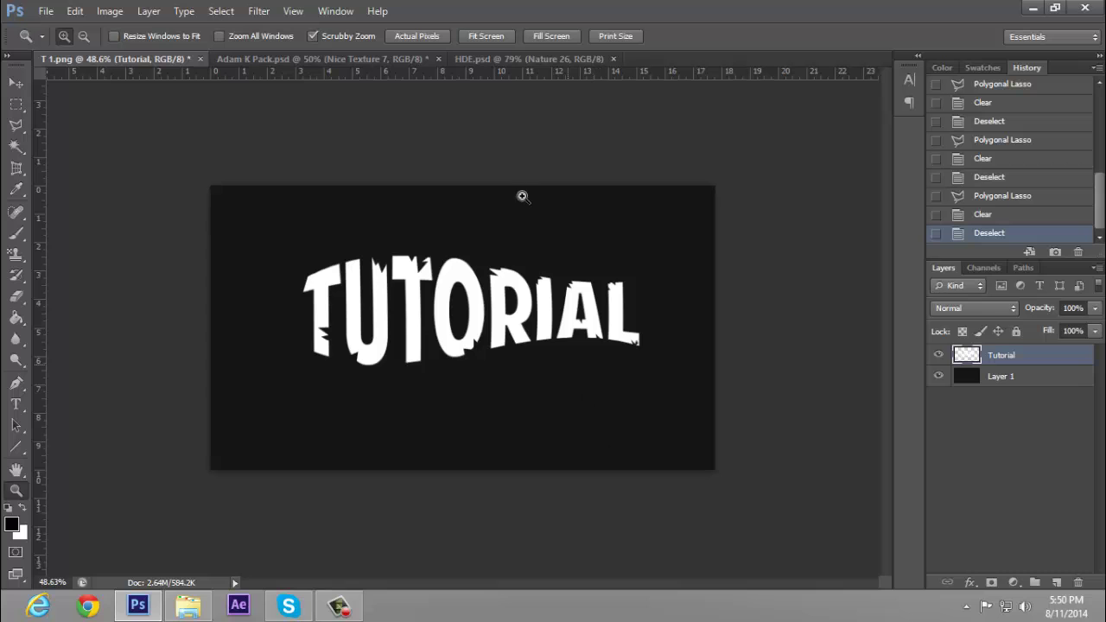
{"action": "left_click_drag", "start_coordinate": [437, 286], "coordinate": [468, 305]}
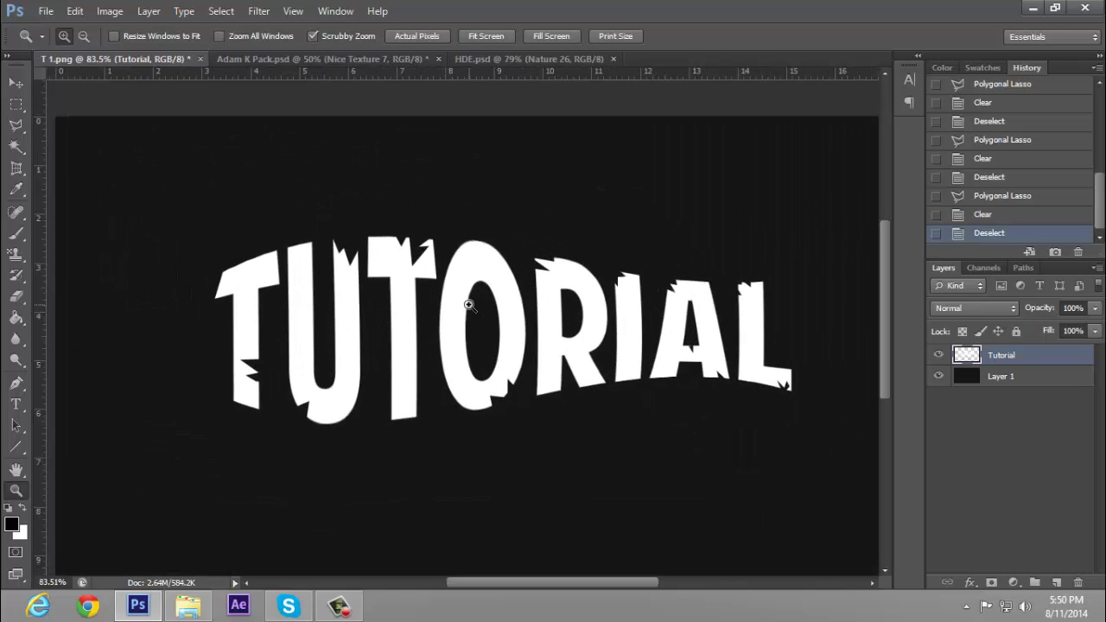
{"action": "left_click", "coordinate": [1058, 582]}
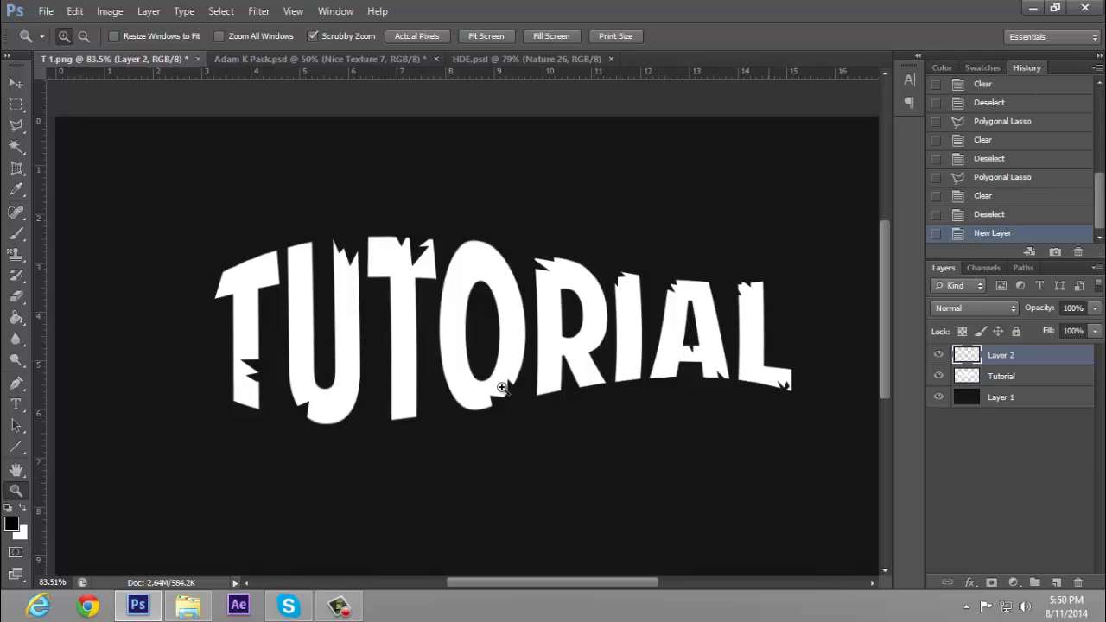
{"action": "left_click", "coordinate": [17, 147]}
{"action": "right_click", "coordinate": [15, 154]}
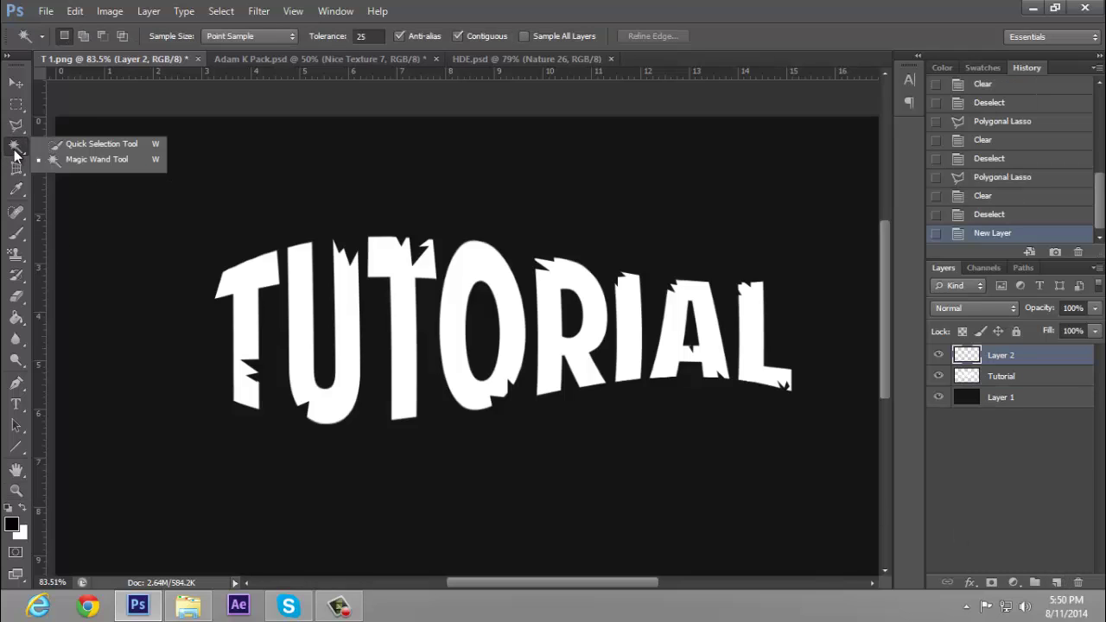
{"action": "left_click", "coordinate": [95, 160]}
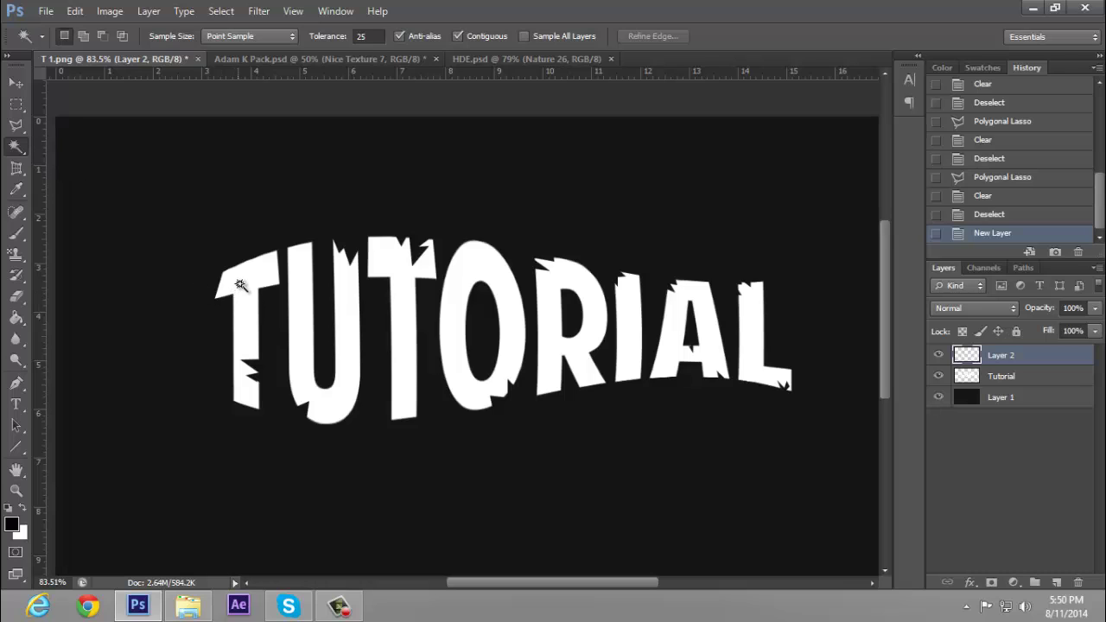
{"action": "left_click", "coordinate": [241, 285]}
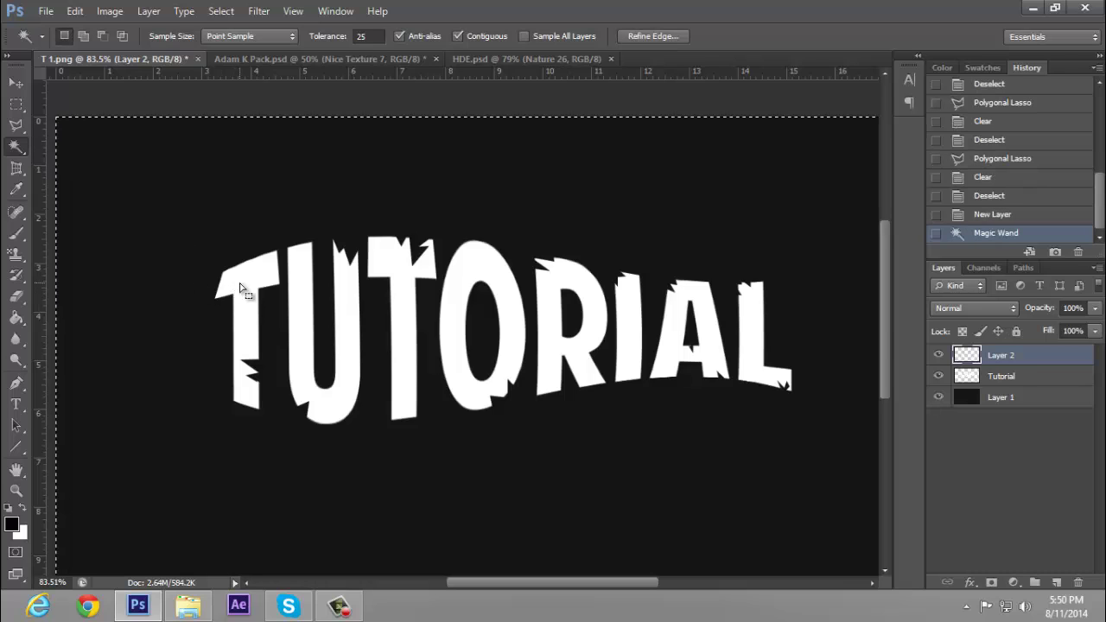
{"action": "left_click", "coordinate": [1003, 376]}
{"action": "left_click", "coordinate": [1005, 358]}
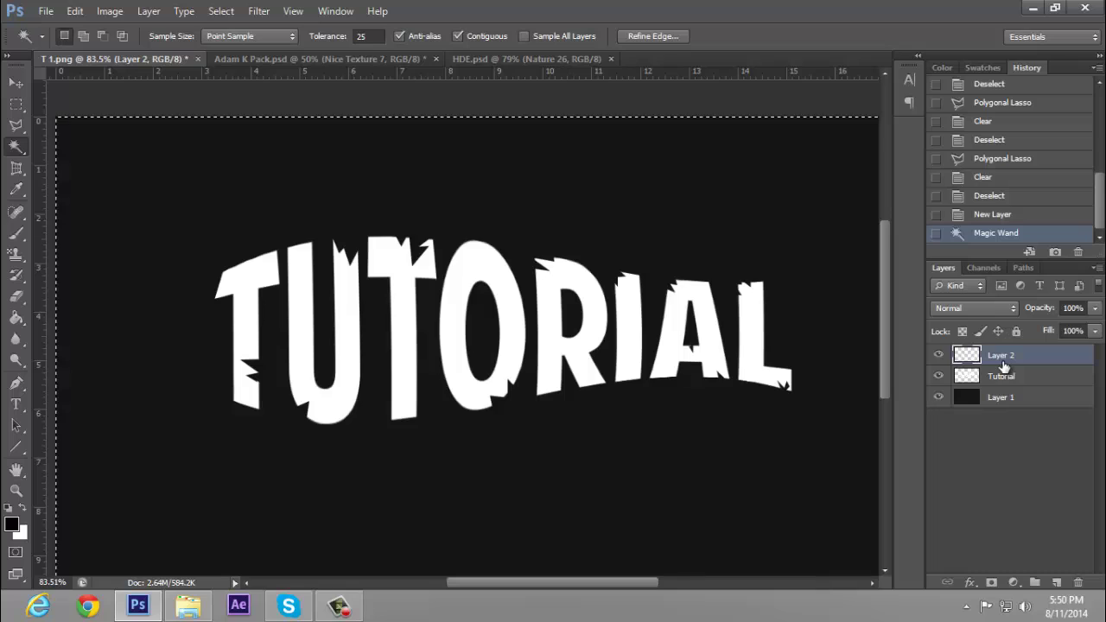
{"action": "key", "text": "ctrl+d"}
Step: Select all eight letters of TUTORIAL on the Tutorial layer with the Magic Wand, adding each letter to the selection
{"action": "left_click", "coordinate": [1027, 383]}
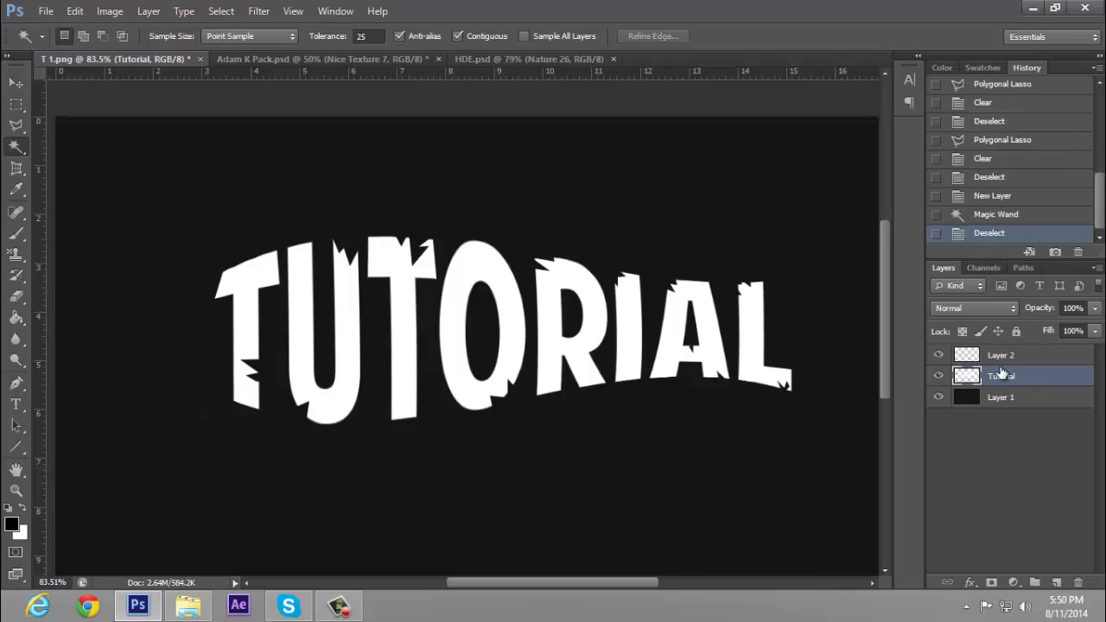
{"action": "left_click", "coordinate": [253, 287], "text": "shift"}
{"action": "left_click", "coordinate": [315, 290], "text": "shift"}
{"action": "left_click", "coordinate": [395, 291], "text": "shift"}
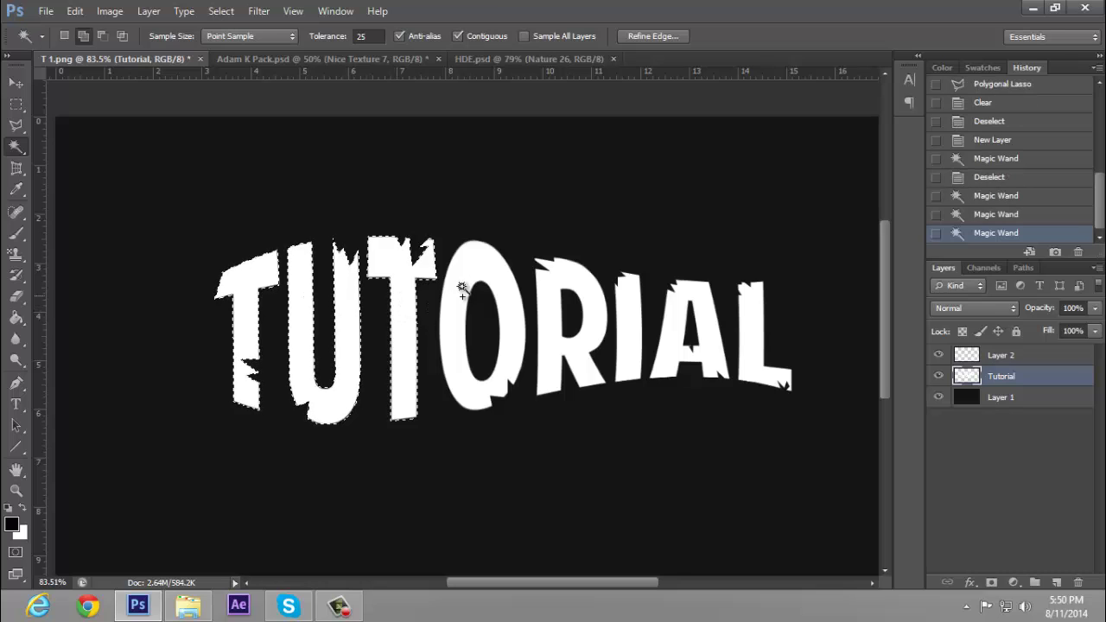
{"action": "left_click", "coordinate": [467, 292], "text": "shift"}
{"action": "left_click", "coordinate": [564, 285], "text": "shift"}
{"action": "left_click", "coordinate": [635, 307], "text": "shift"}
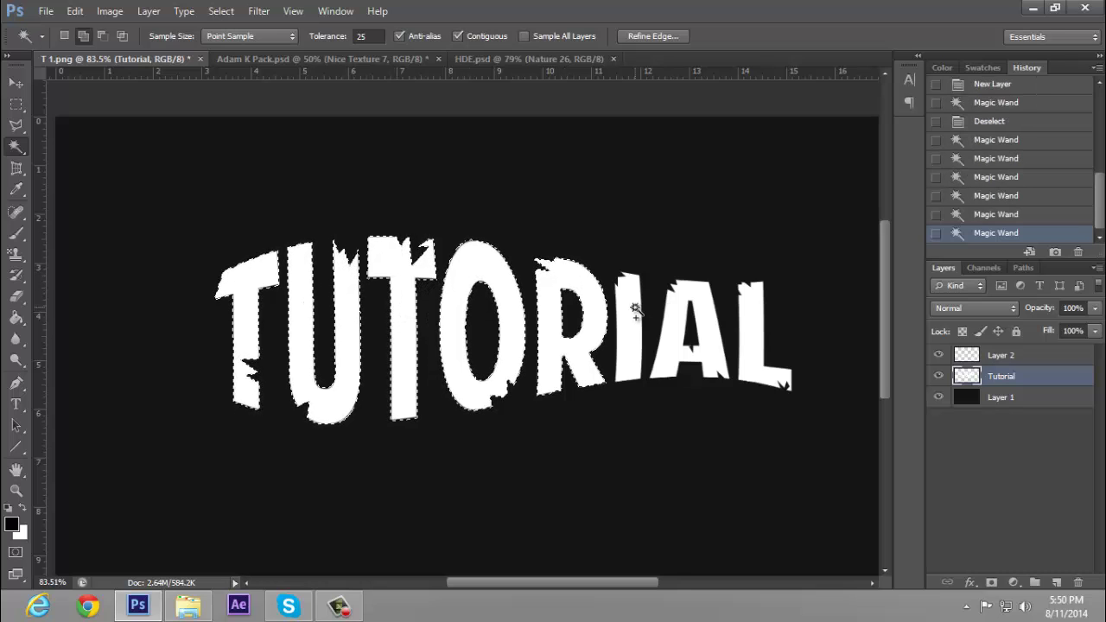
{"action": "left_click", "coordinate": [683, 329], "text": "shift"}
{"action": "left_click", "coordinate": [765, 314], "text": "shift"}
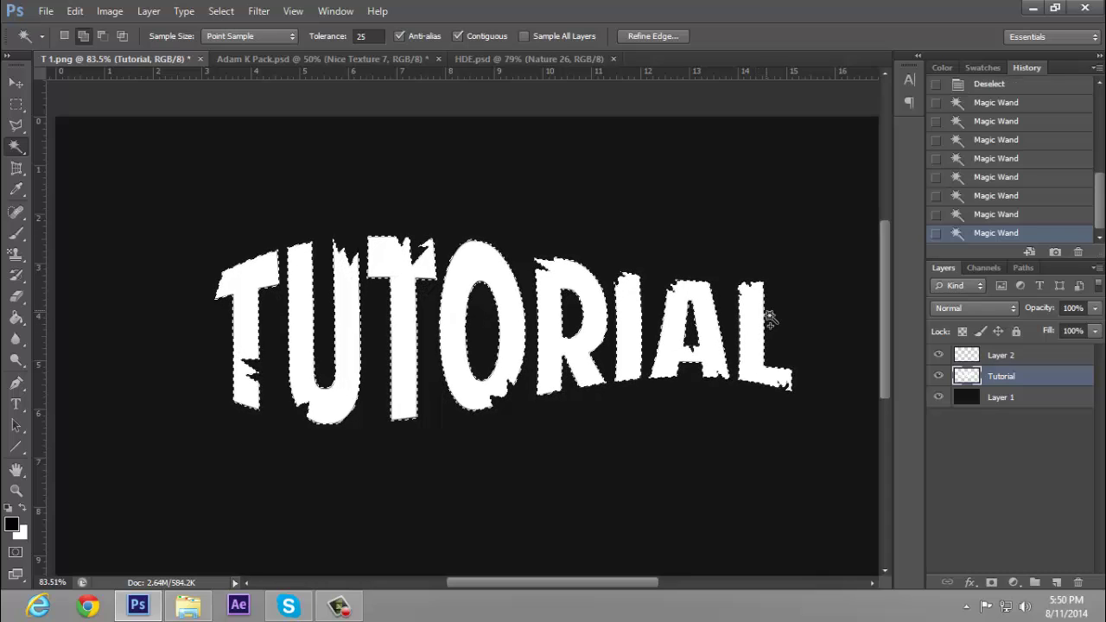
Step: On Layer 2, set the foreground colour to pure red (R 255) and brush over the selected first T
{"action": "left_click", "coordinate": [982, 359]}
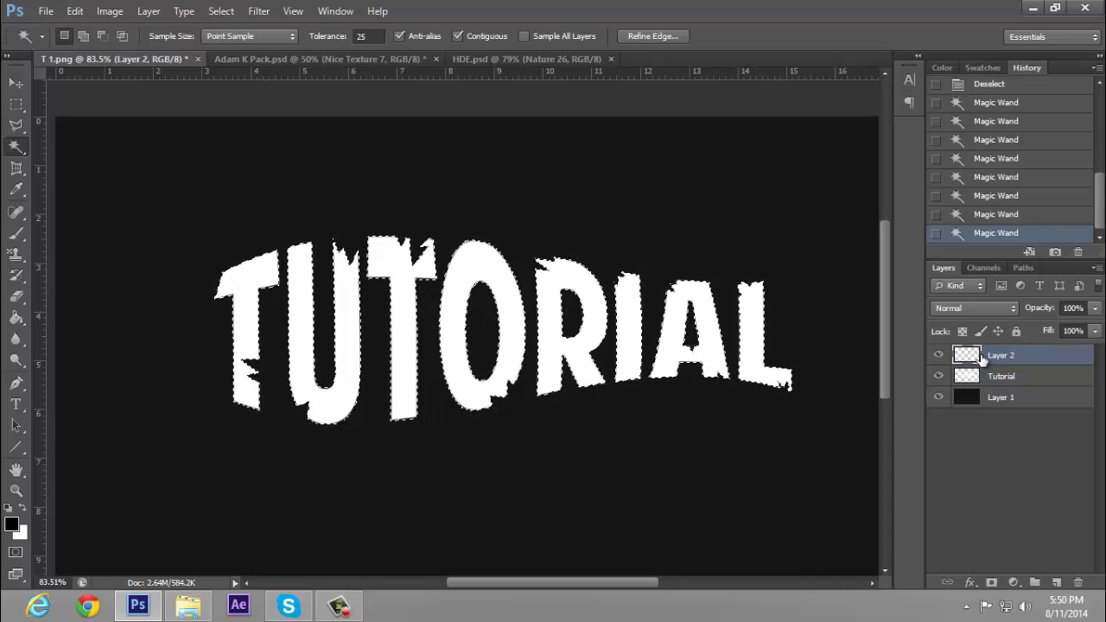
{"action": "left_click", "coordinate": [11, 525]}
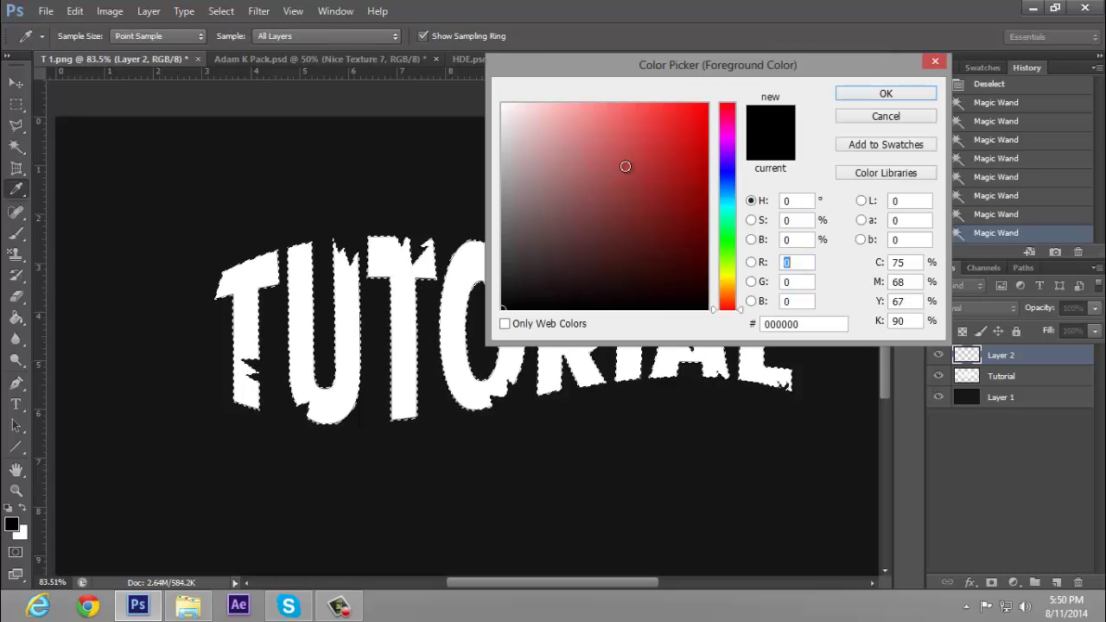
{"action": "type", "text": "255"}
{"action": "left_click", "coordinate": [851, 92]}
{"action": "key", "text": "b"}
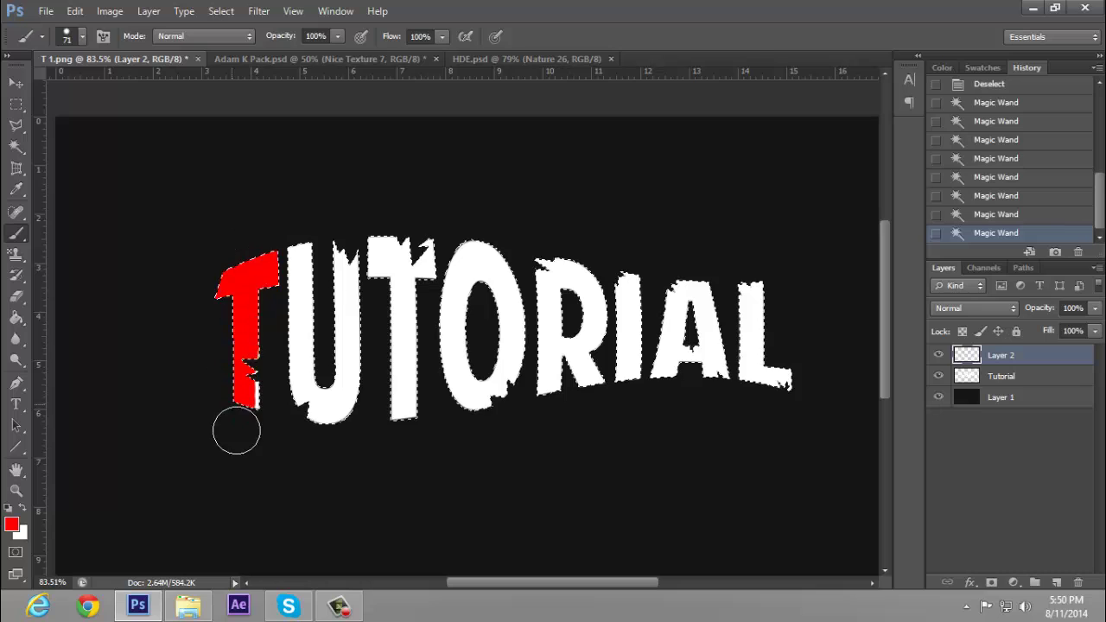
Step: Set the foreground colour to dark teal 06323f and brush over the U on Layer 2
{"action": "left_click", "coordinate": [11, 525]}
{"action": "left_click_drag", "start_coordinate": [700, 113], "coordinate": [726, 203]}
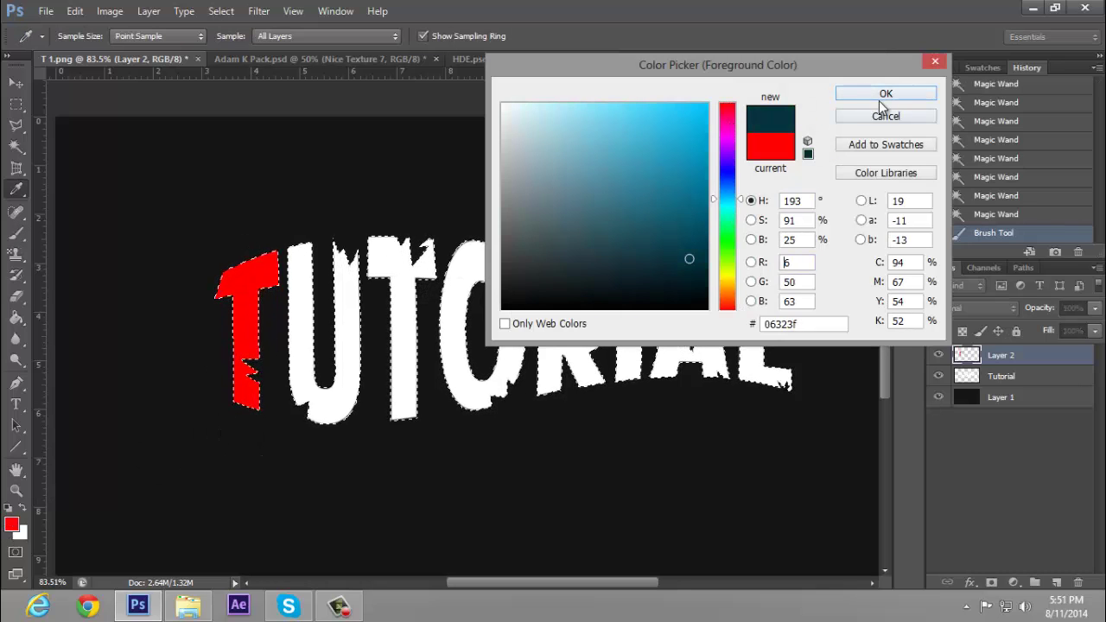
{"action": "left_click", "coordinate": [883, 95]}
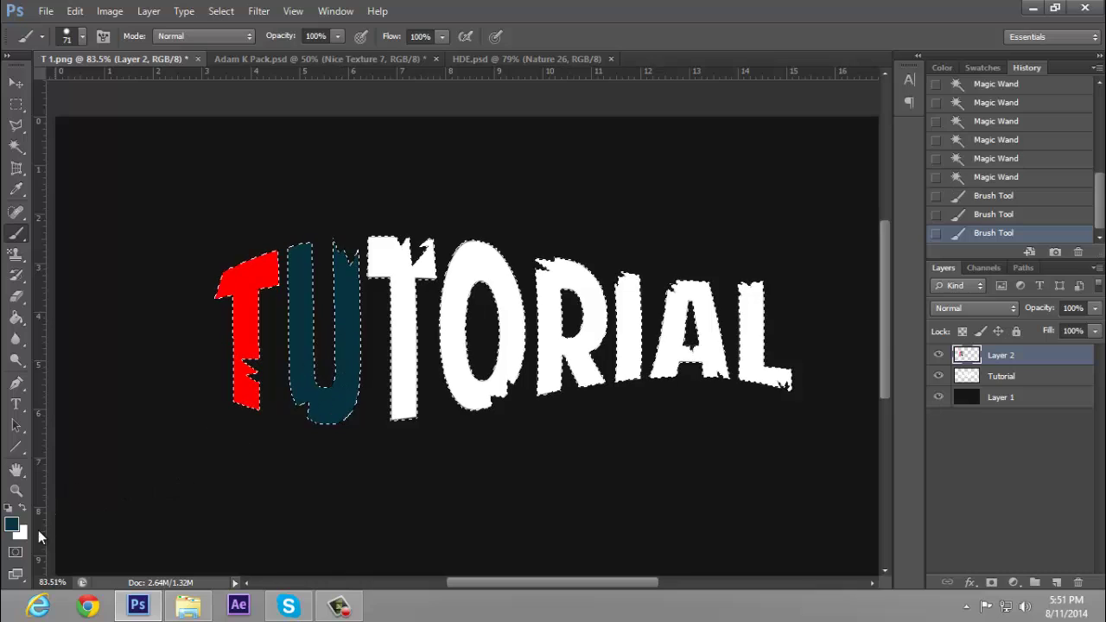
Step: Set the foreground colour to a bright lime green and brush over the second T
{"action": "left_click", "coordinate": [11, 525]}
{"action": "left_click_drag", "start_coordinate": [727, 253], "coordinate": [726, 264]}
{"action": "left_click", "coordinate": [685, 104]}
{"action": "left_click", "coordinate": [888, 94]}
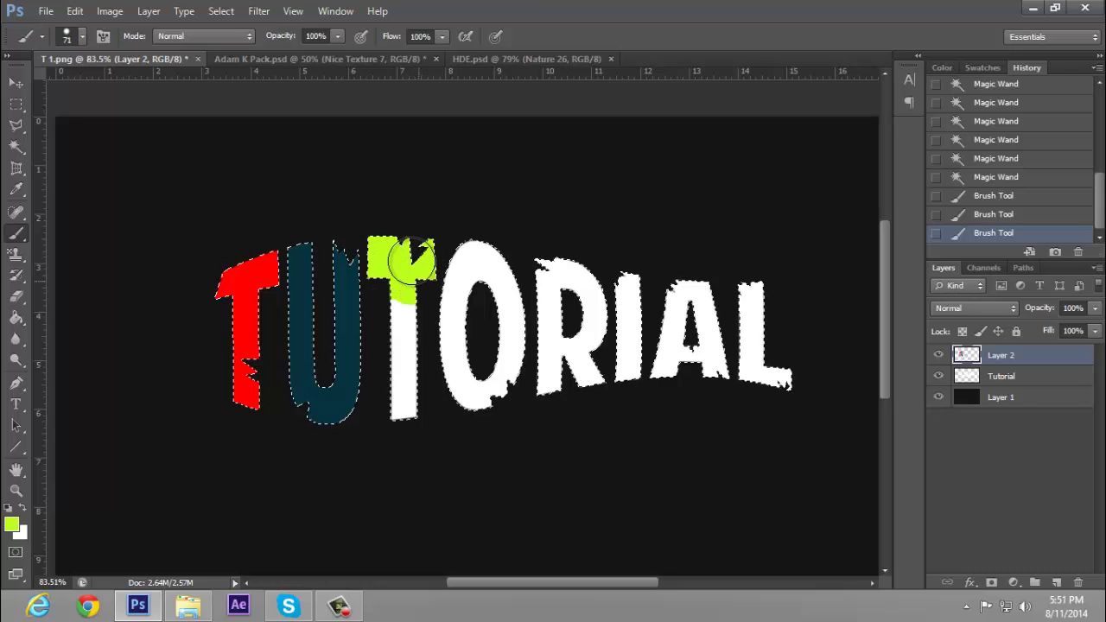
Step: Set the foreground colour to magenta ec1cff and brush over the O
{"action": "left_click", "coordinate": [11, 524]}
{"action": "left_click_drag", "start_coordinate": [741, 233], "coordinate": [726, 143]}
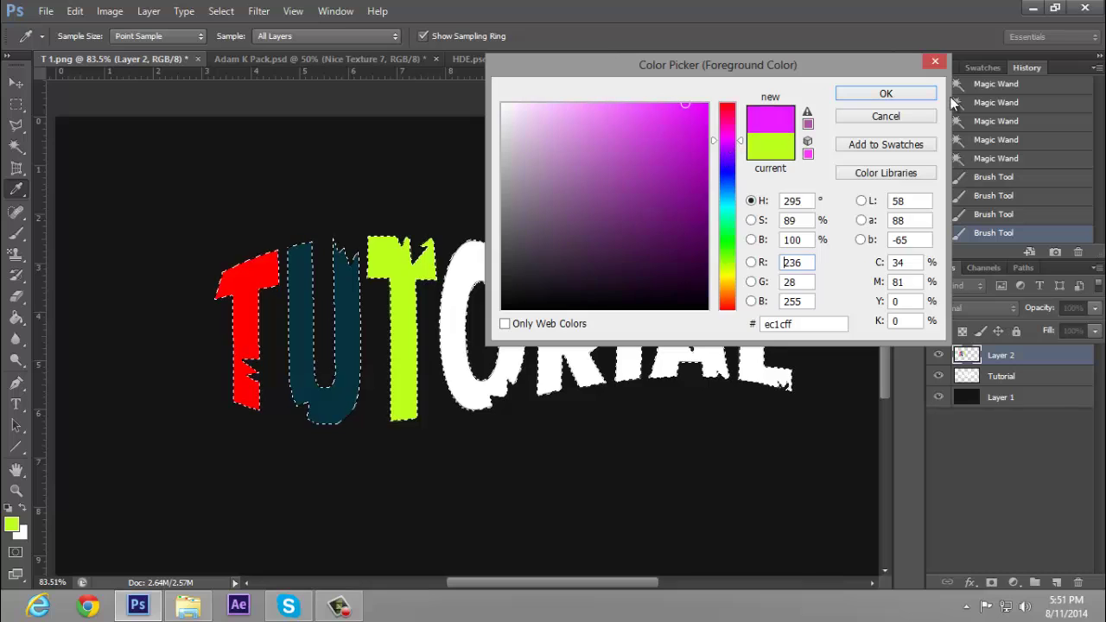
{"action": "left_click", "coordinate": [918, 93]}
{"action": "mouse_move", "coordinate": [458, 292]}
{"action": "left_mouse_down"}
{"action": "mouse_move", "coordinate": [472, 264]}
{"action": "mouse_move", "coordinate": [490, 283]}
{"action": "mouse_move", "coordinate": [491, 366]}
{"action": "mouse_move", "coordinate": [502, 284]}
{"action": "mouse_move", "coordinate": [484, 394]}
{"action": "mouse_move", "coordinate": [510, 325]}
{"action": "left_mouse_up"}
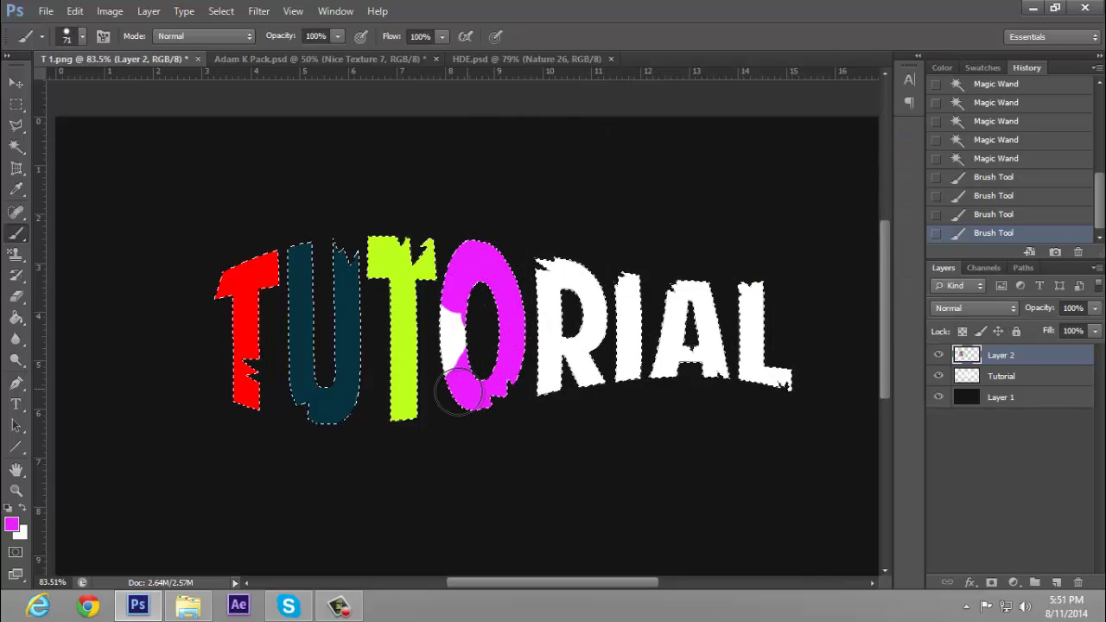
Step: Set the foreground colour to light orange ffac1c and brush over the R
{"action": "left_click", "coordinate": [11, 524]}
{"action": "left_click_drag", "start_coordinate": [718, 259], "coordinate": [724, 289]}
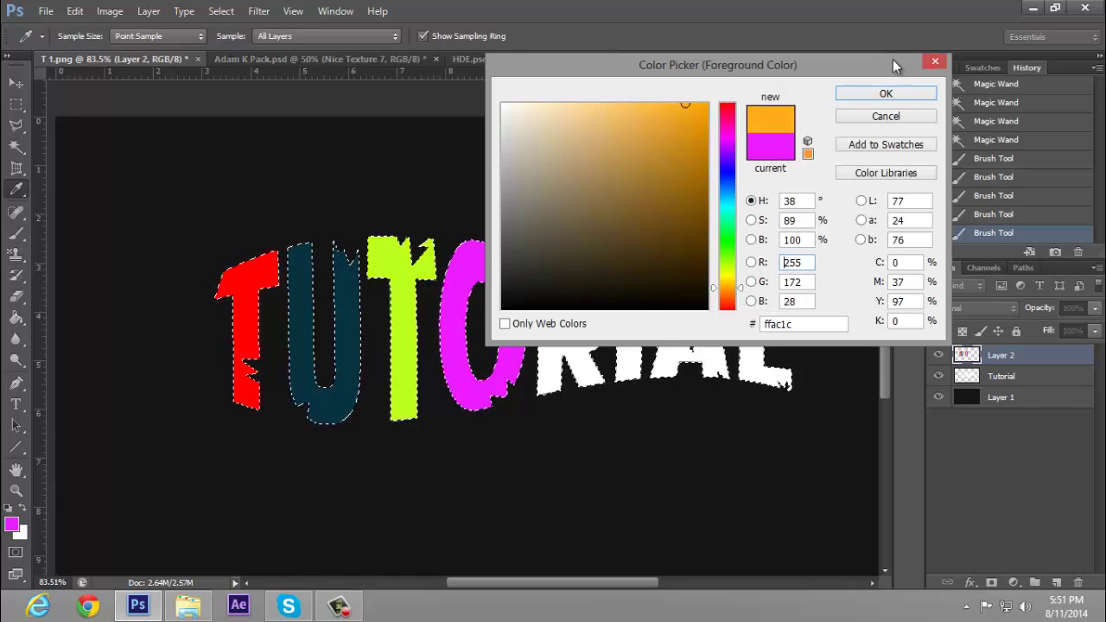
{"action": "left_click", "coordinate": [886, 93]}
{"action": "mouse_move", "coordinate": [562, 270]}
{"action": "left_mouse_down"}
{"action": "mouse_move", "coordinate": [551, 379]}
{"action": "mouse_move", "coordinate": [549, 256]}
{"action": "mouse_move", "coordinate": [570, 368]}
{"action": "mouse_move", "coordinate": [590, 378]}
{"action": "mouse_move", "coordinate": [582, 276]}
{"action": "mouse_move", "coordinate": [577, 363]}
{"action": "left_mouse_up"}
Step: Set the foreground colour to red-orange fe4e00 and brush over the I
{"action": "left_click", "coordinate": [11, 524]}
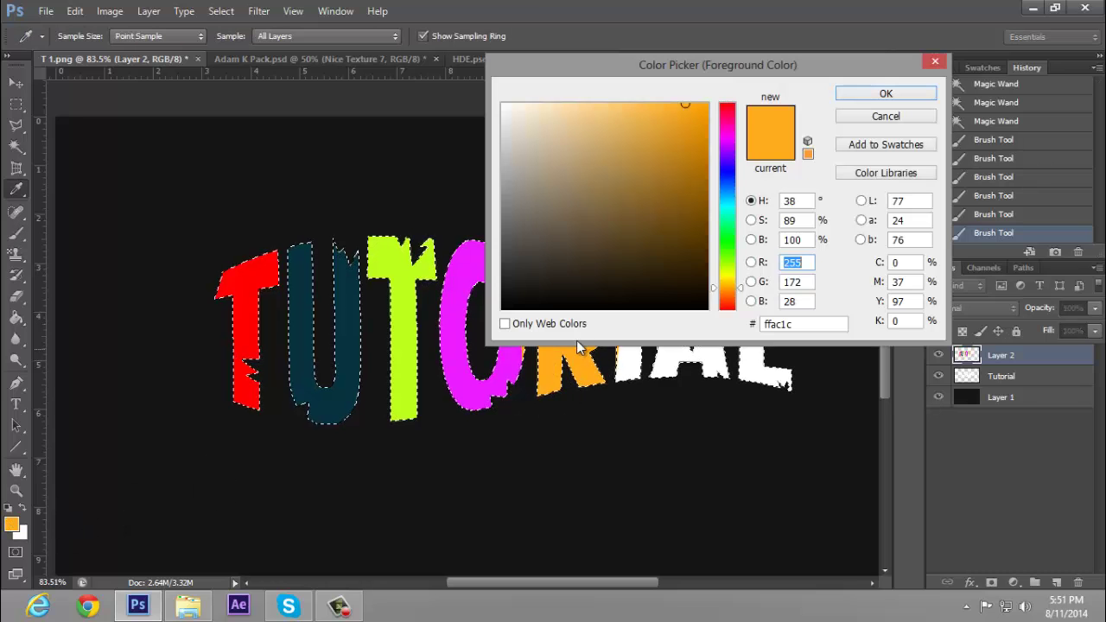
{"action": "left_click", "coordinate": [726, 296]}
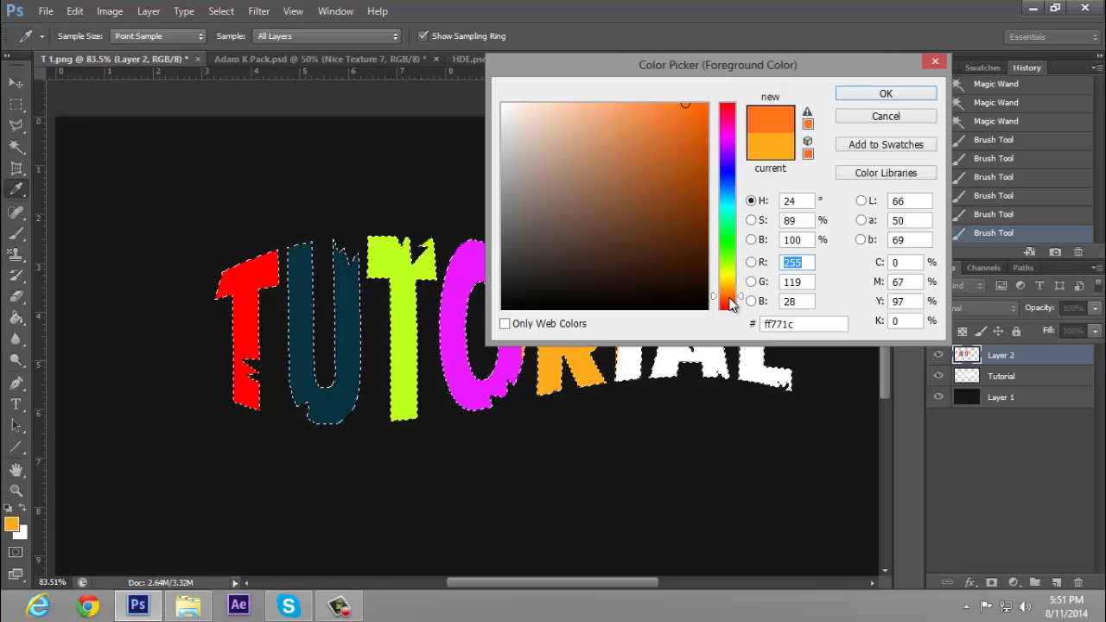
{"action": "left_click", "coordinate": [729, 301]}
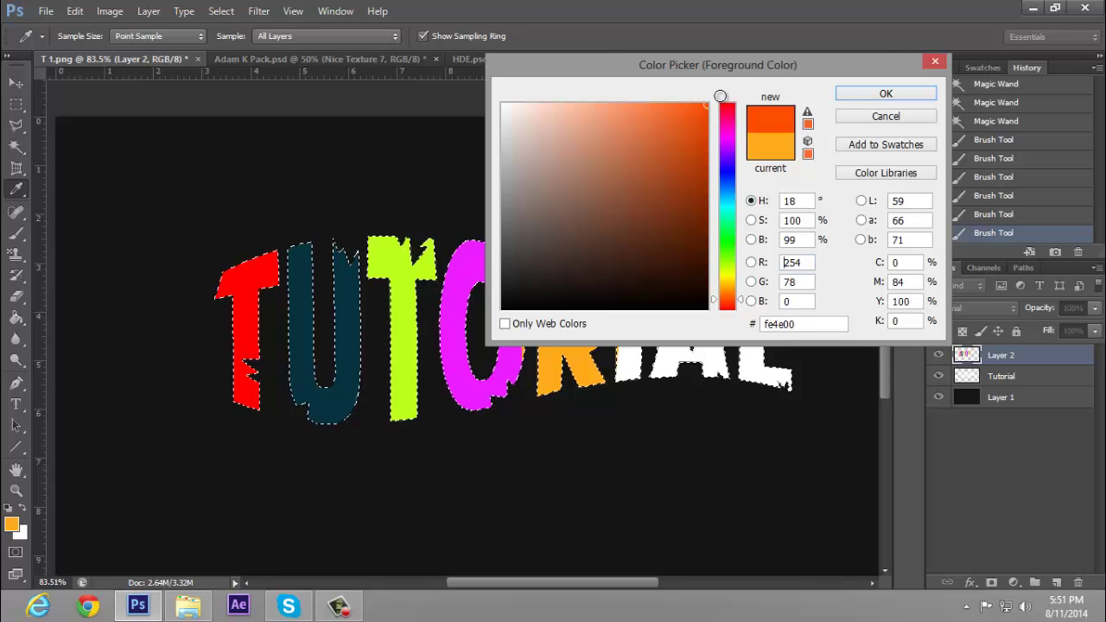
{"action": "left_click", "coordinate": [886, 94]}
{"action": "key", "text": "b"}
{"action": "mouse_move", "coordinate": [626, 282]}
{"action": "left_mouse_down"}
{"action": "mouse_move", "coordinate": [637, 288]}
{"action": "mouse_move", "coordinate": [624, 402]}
{"action": "left_mouse_up"}
Step: Set the foreground colour to brown 8d4e32 and brush over the A
{"action": "left_click", "coordinate": [11, 525]}
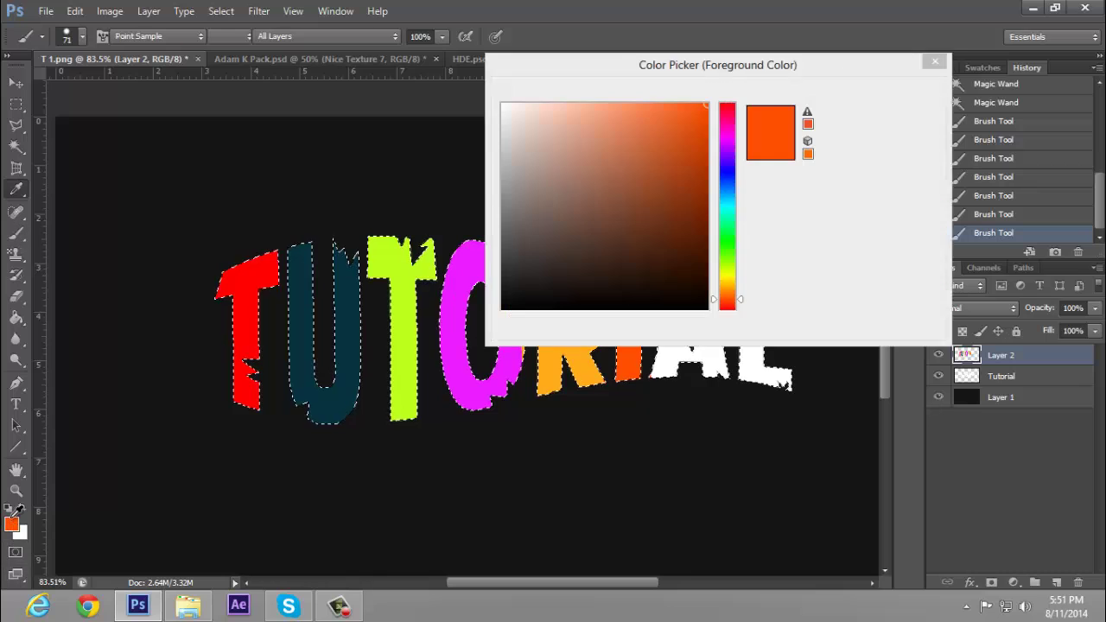
{"action": "mouse_move", "coordinate": [709, 207]}
{"action": "left_mouse_down"}
{"action": "mouse_move", "coordinate": [642, 235]}
{"action": "mouse_move", "coordinate": [636, 290]}
{"action": "left_mouse_up"}
{"action": "left_click", "coordinate": [637, 200]}
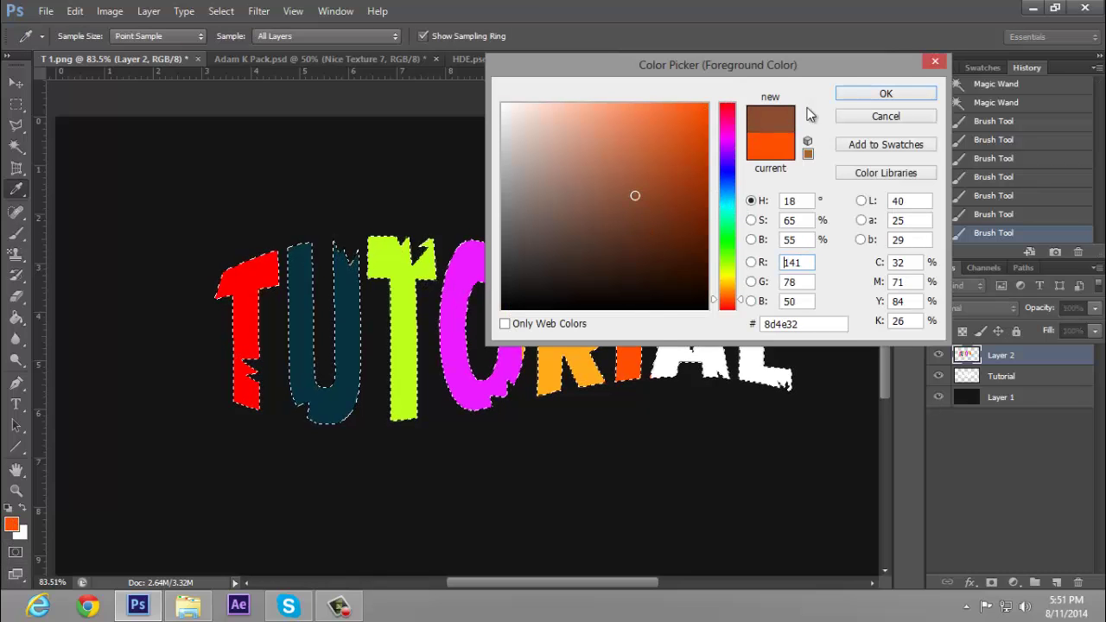
{"action": "left_click", "coordinate": [886, 93]}
{"action": "mouse_move", "coordinate": [661, 374]}
{"action": "left_mouse_down"}
{"action": "mouse_move", "coordinate": [689, 298]}
{"action": "mouse_move", "coordinate": [701, 393]}
{"action": "left_mouse_up"}
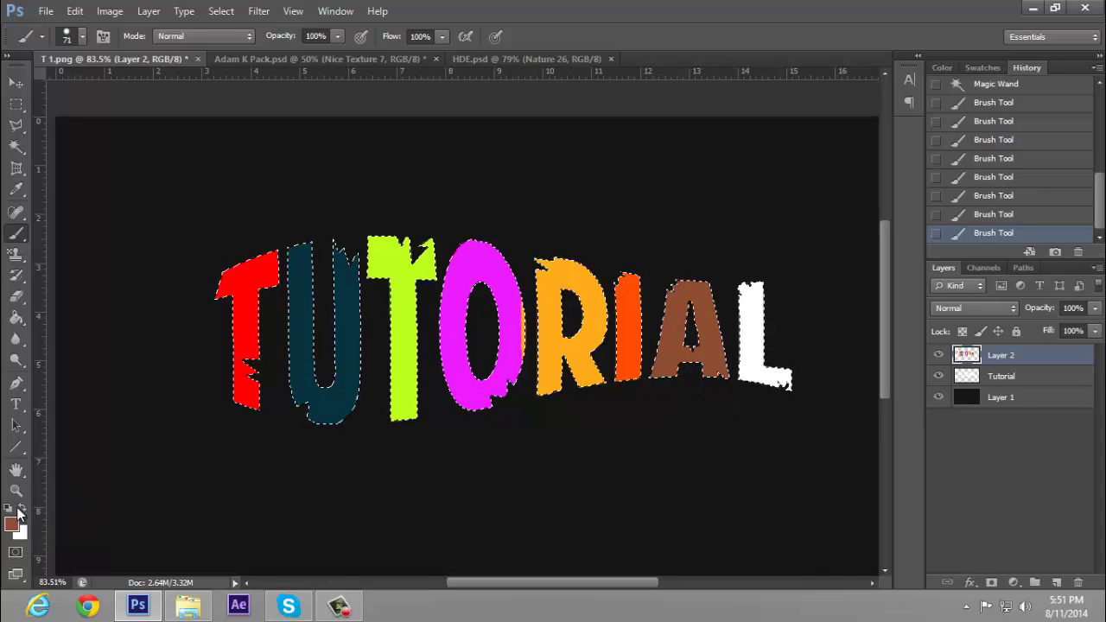
Step: Set the foreground colour to cyan 00fff0 and brush over the L
{"action": "left_click", "coordinate": [11, 525]}
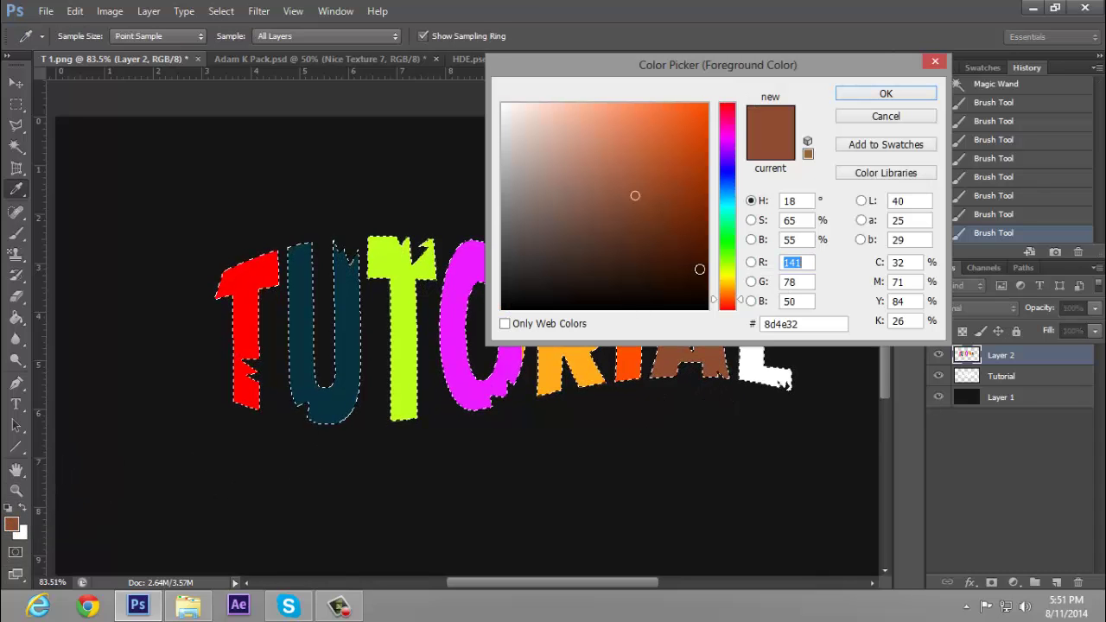
{"action": "left_click_drag", "start_coordinate": [727, 285], "coordinate": [727, 209]}
{"action": "left_click_drag", "start_coordinate": [669, 134], "coordinate": [811, 104]}
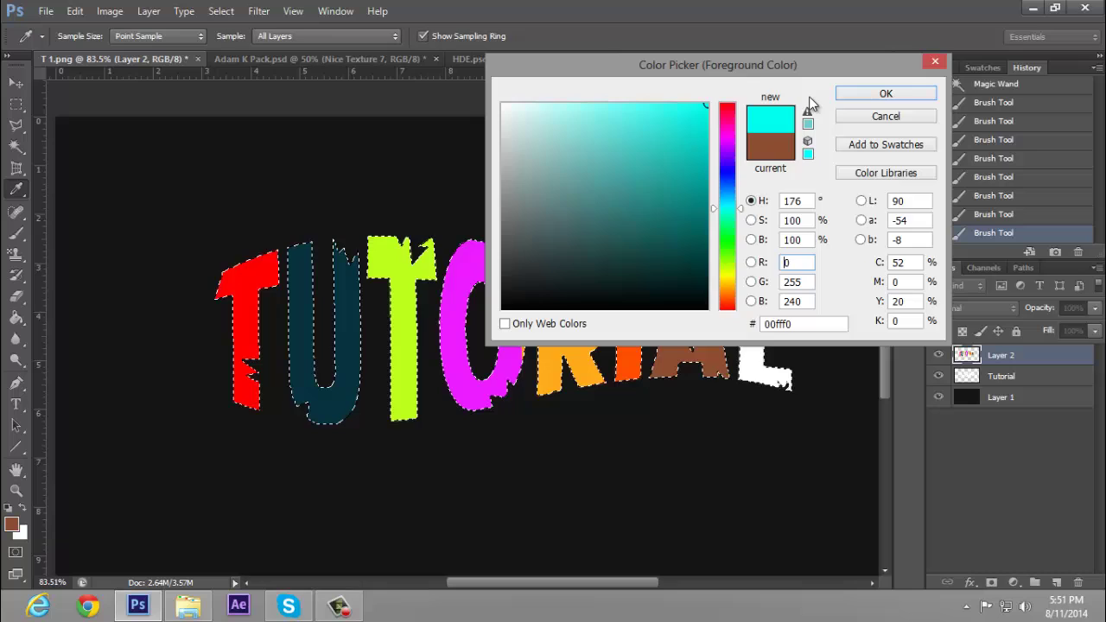
{"action": "left_click", "coordinate": [865, 94]}
{"action": "key", "text": "ctrl+d"}
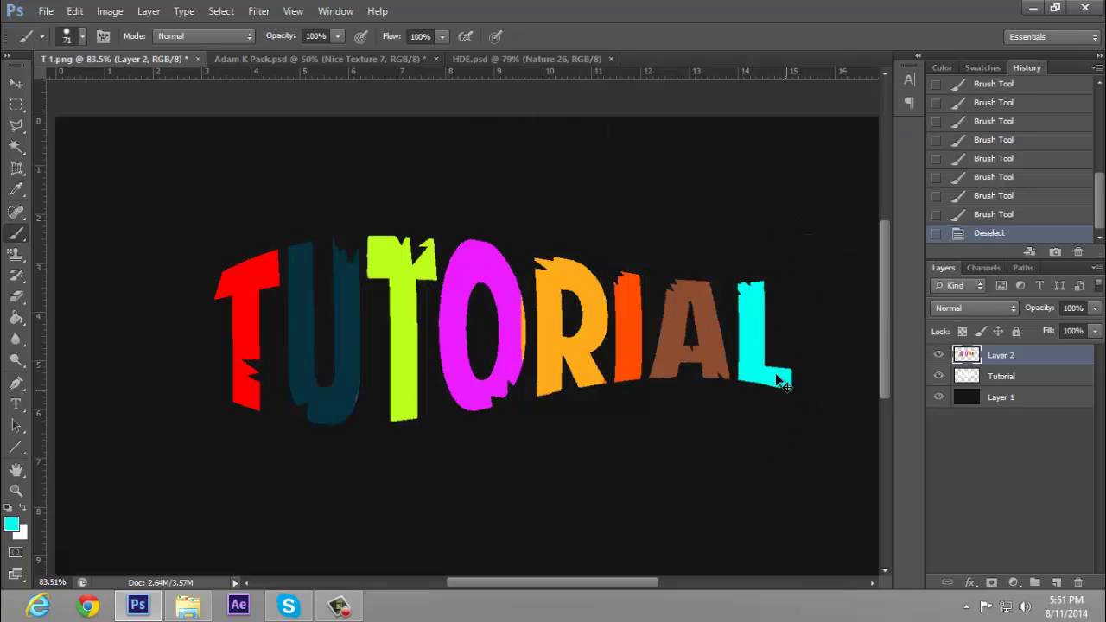
{"action": "key", "text": "ctrl+z"}
Step: Touch up the O with its sampled magenta and the U with its sampled dark teal, and clear the selection
{"action": "left_click", "coordinate": [532, 337]}
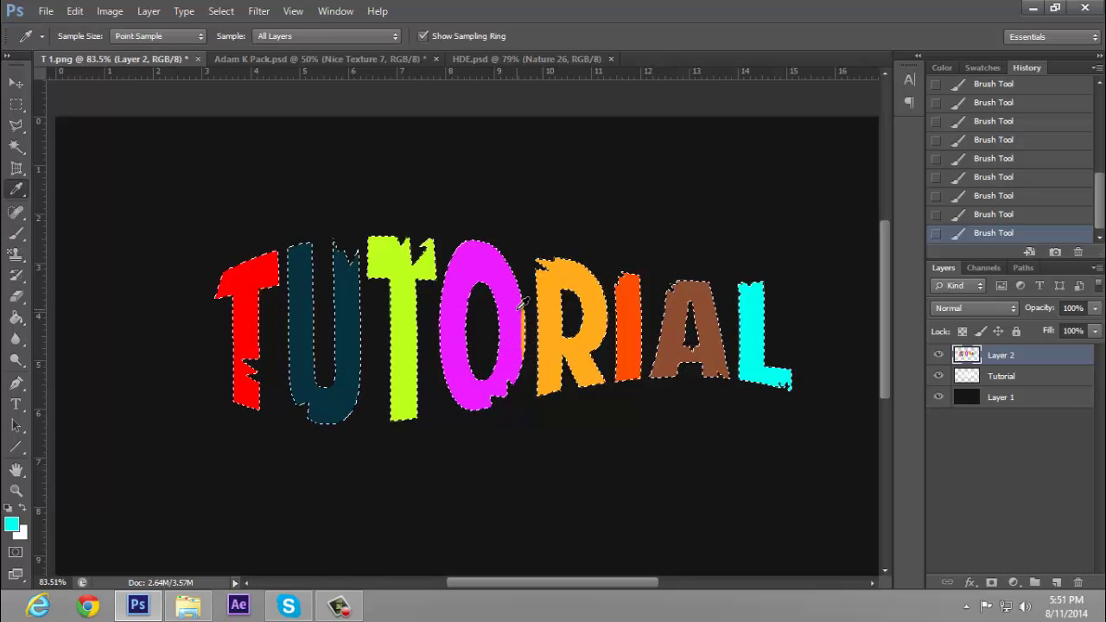
{"action": "left_click", "coordinate": [518, 307], "text": "alt"}
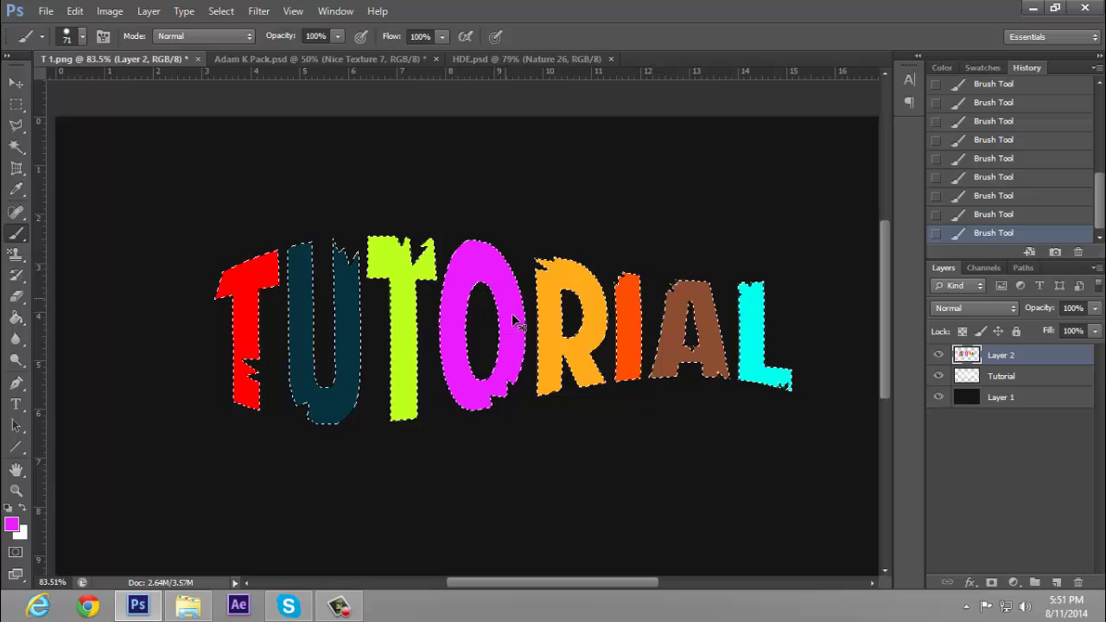
{"action": "key", "text": "ctrl+d"}
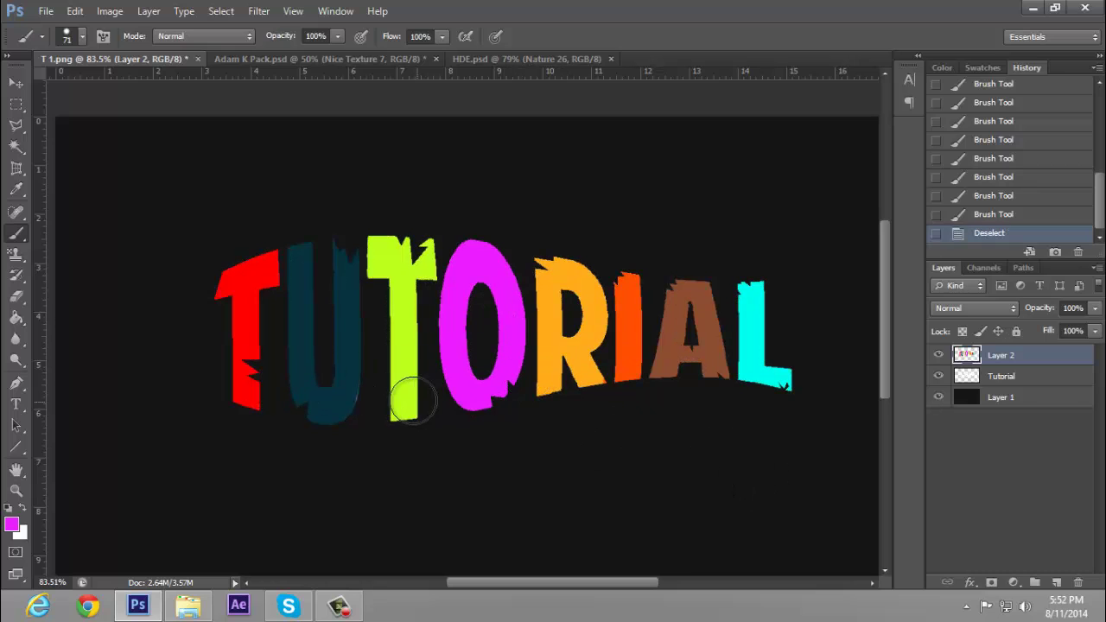
{"action": "key", "text": "ctrl+z"}
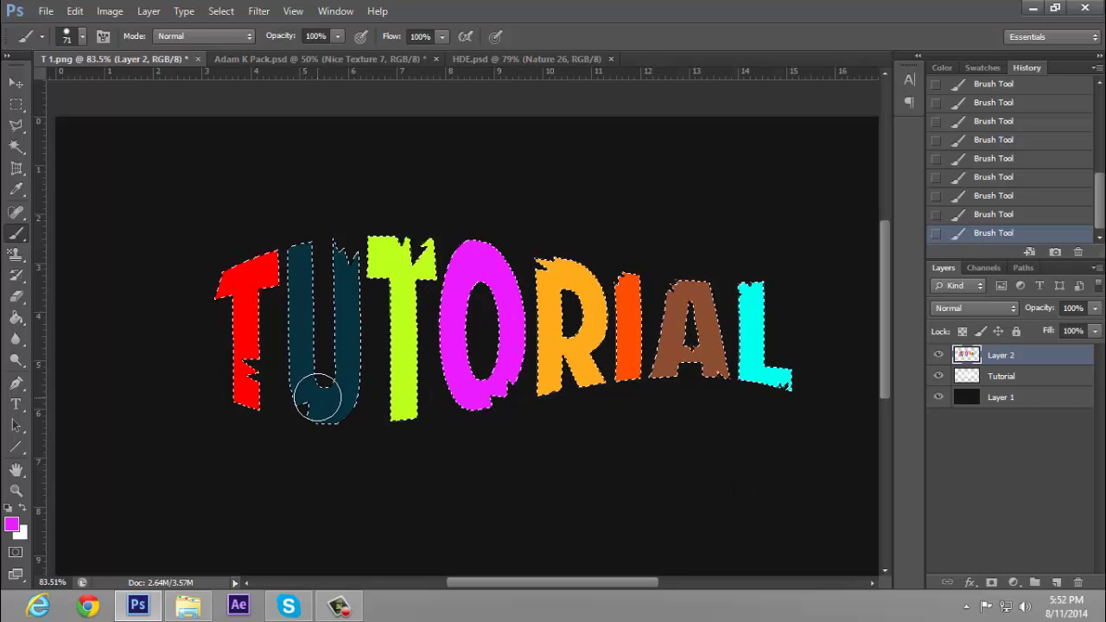
{"action": "left_click", "coordinate": [339, 391], "text": "alt"}
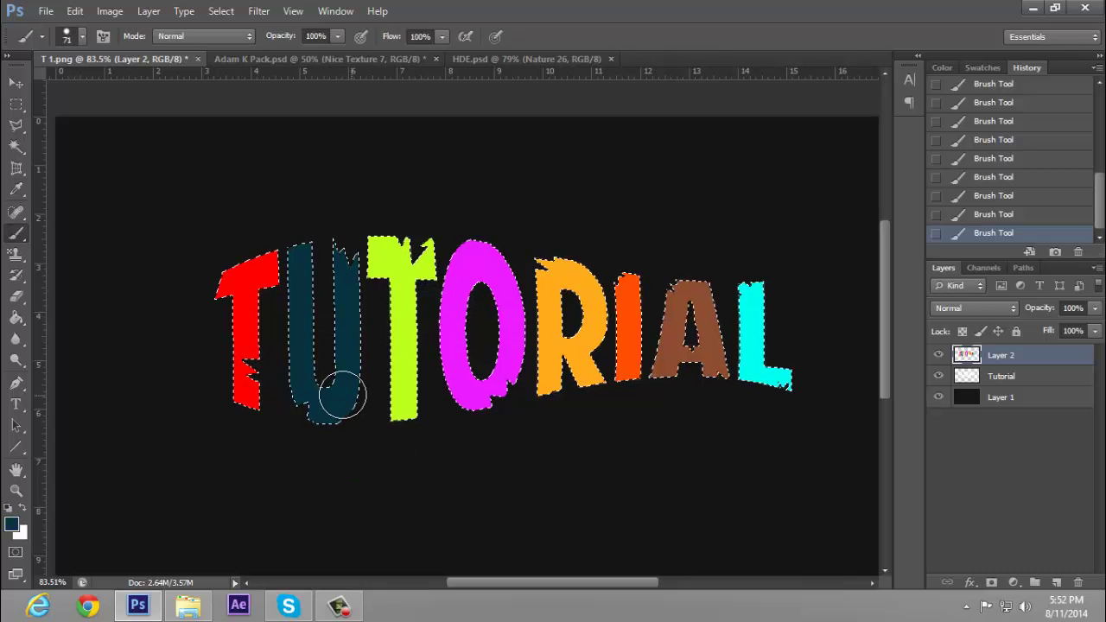
{"action": "key", "text": "ctrl+d"}
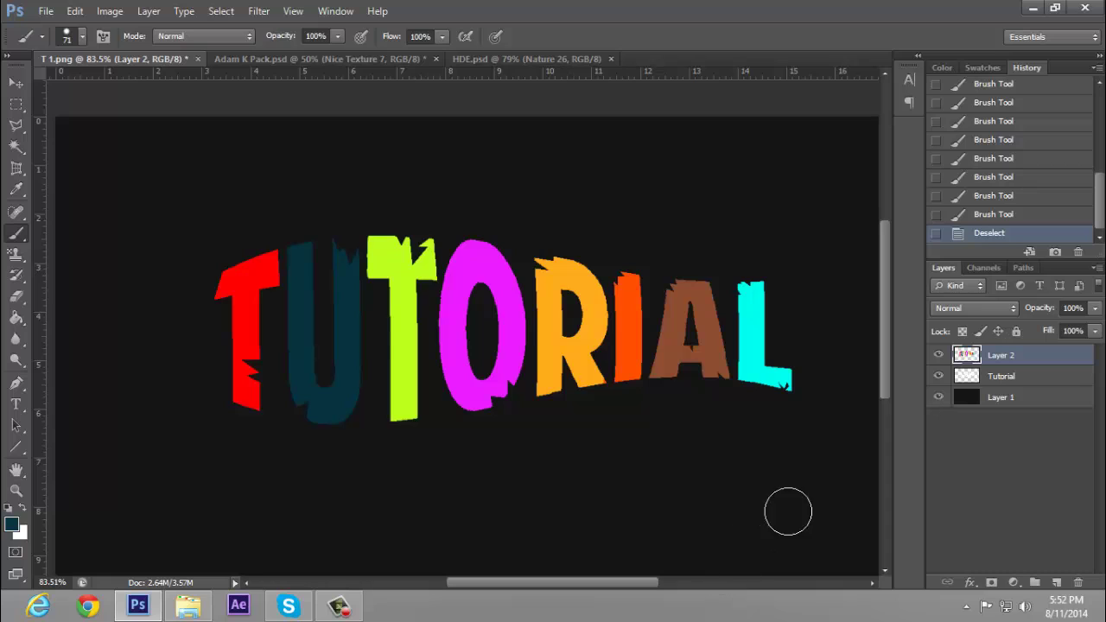
Step: Compare the lettering with the painted Layer 2 hidden and shown
{"action": "left_click", "coordinate": [940, 355]}
{"action": "left_click", "coordinate": [940, 355]}
{"action": "key", "text": "z"}
{"action": "left_click_drag", "start_coordinate": [659, 375], "coordinate": [626, 355]}
{"action": "left_click_drag", "start_coordinate": [420, 353], "coordinate": [408, 289]}
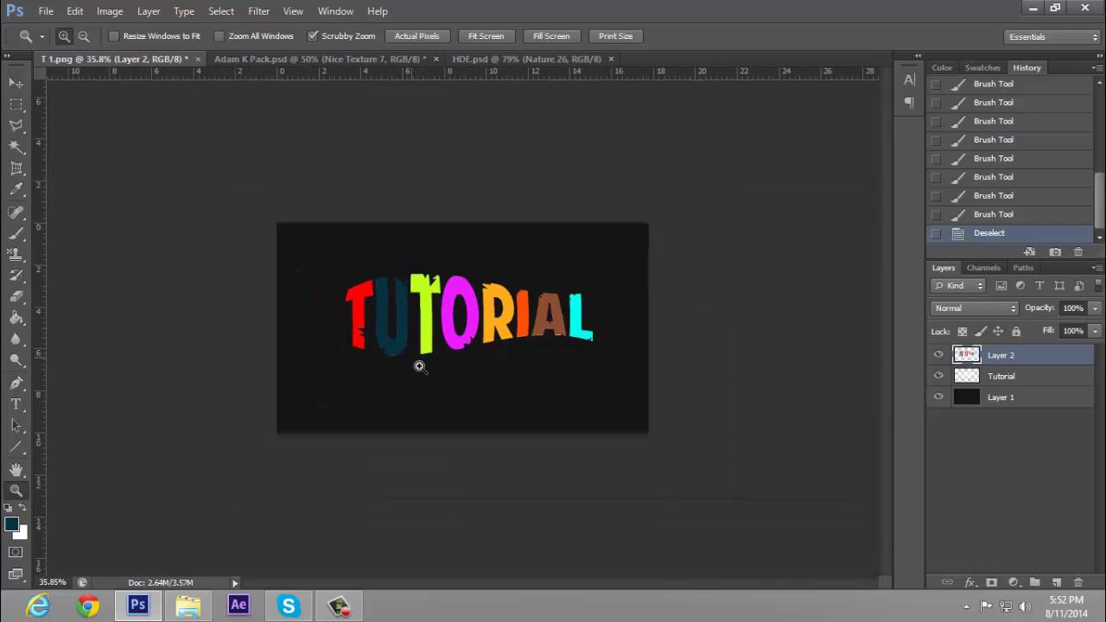
{"action": "left_click_drag", "start_coordinate": [419, 367], "coordinate": [603, 366]}
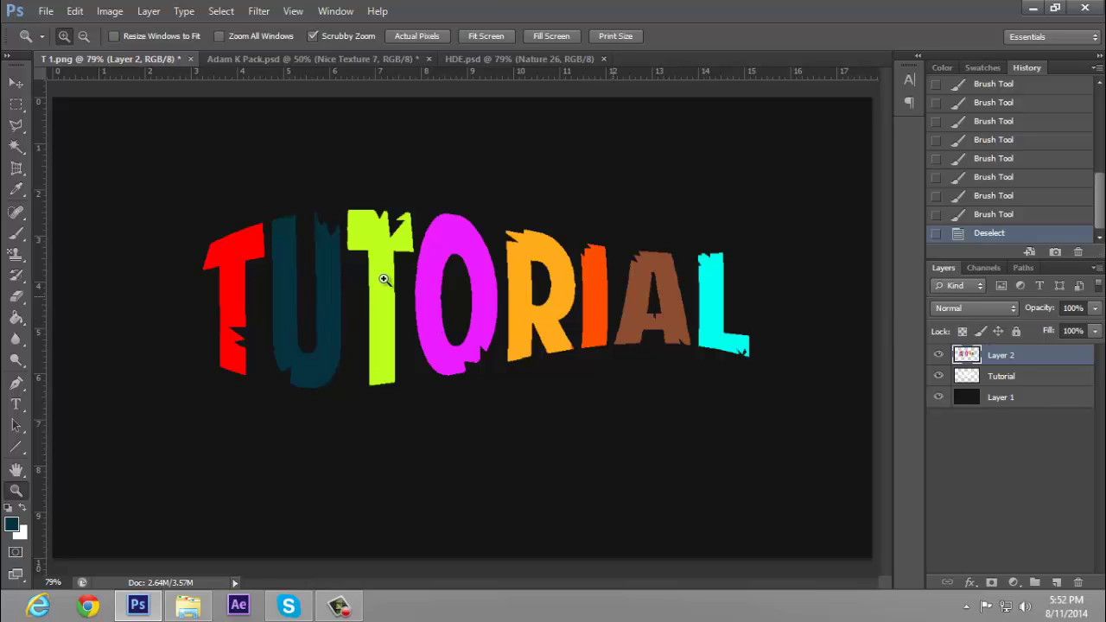
Step: Examine the Minecraft lettering in HDE.psd and the Professional Styles colour samples under Layer Styles in Adam K Pack.psd
{"action": "left_click", "coordinate": [524, 59]}
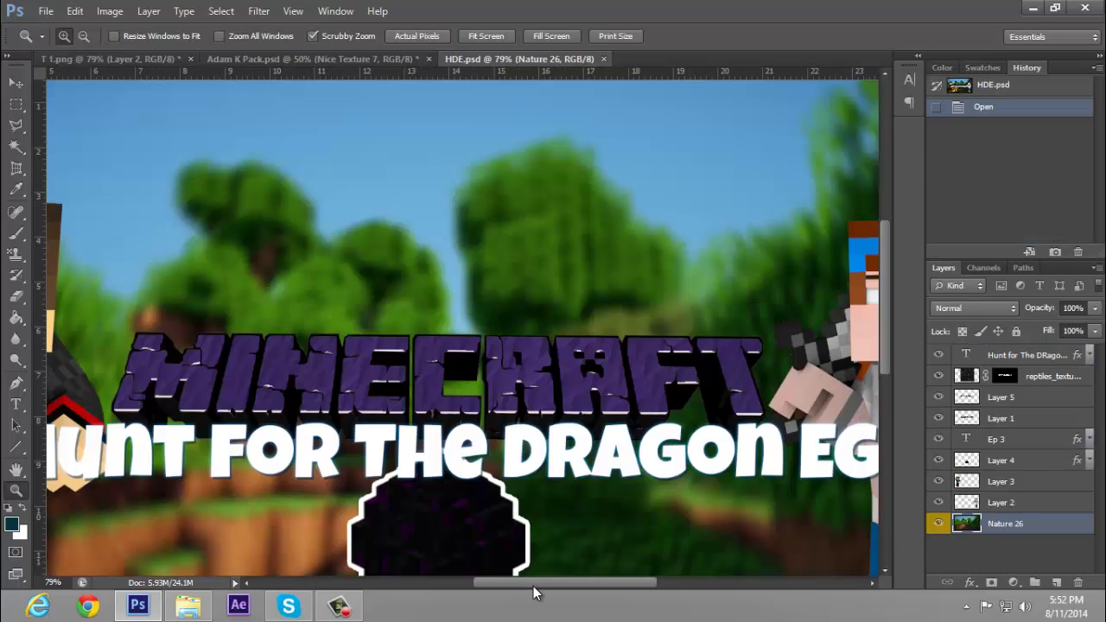
{"action": "left_click", "coordinate": [362, 57]}
{"action": "left_click", "coordinate": [938, 437]}
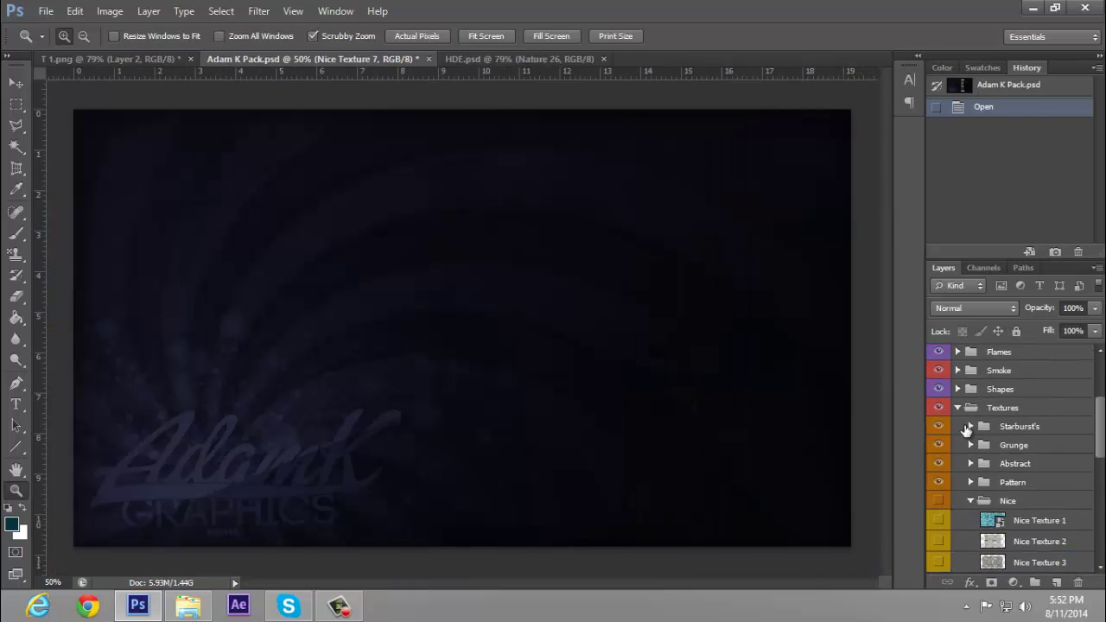
{"action": "scroll", "coordinate": [941, 411], "scroll_direction": "up", "scroll_amount": 5}
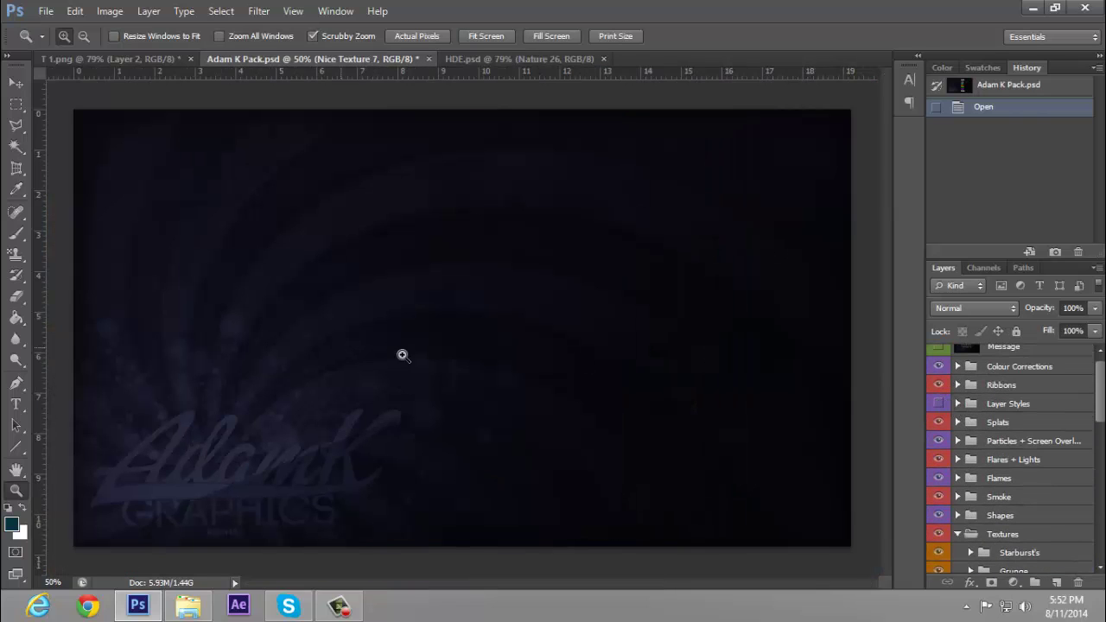
{"action": "left_click", "coordinate": [958, 404]}
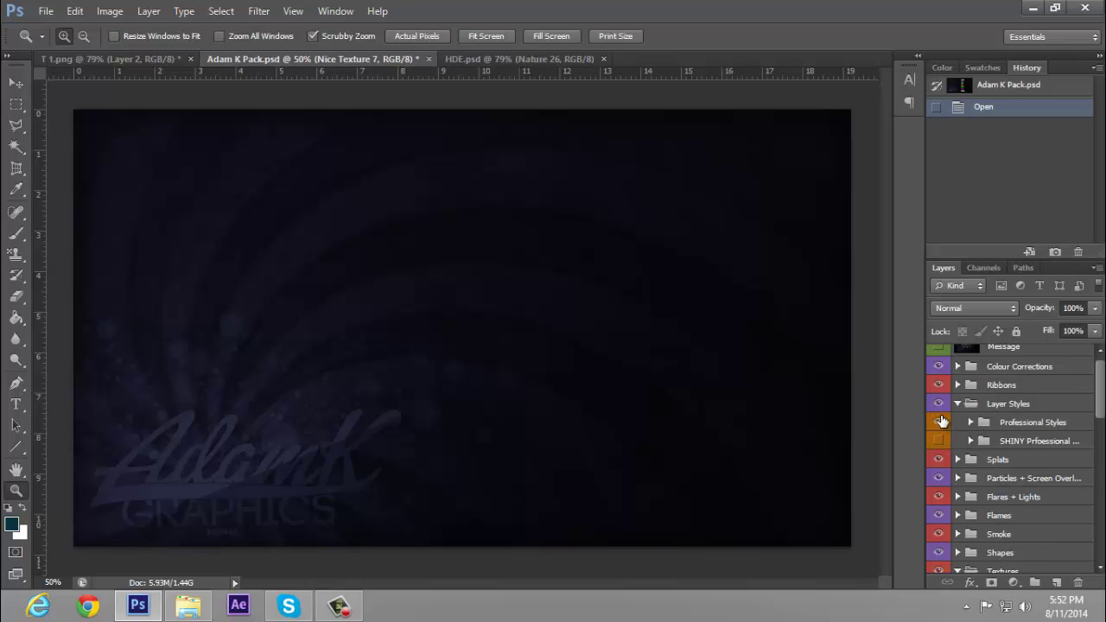
{"action": "left_click", "coordinate": [938, 422]}
{"action": "left_click_drag", "start_coordinate": [649, 361], "coordinate": [701, 520]}
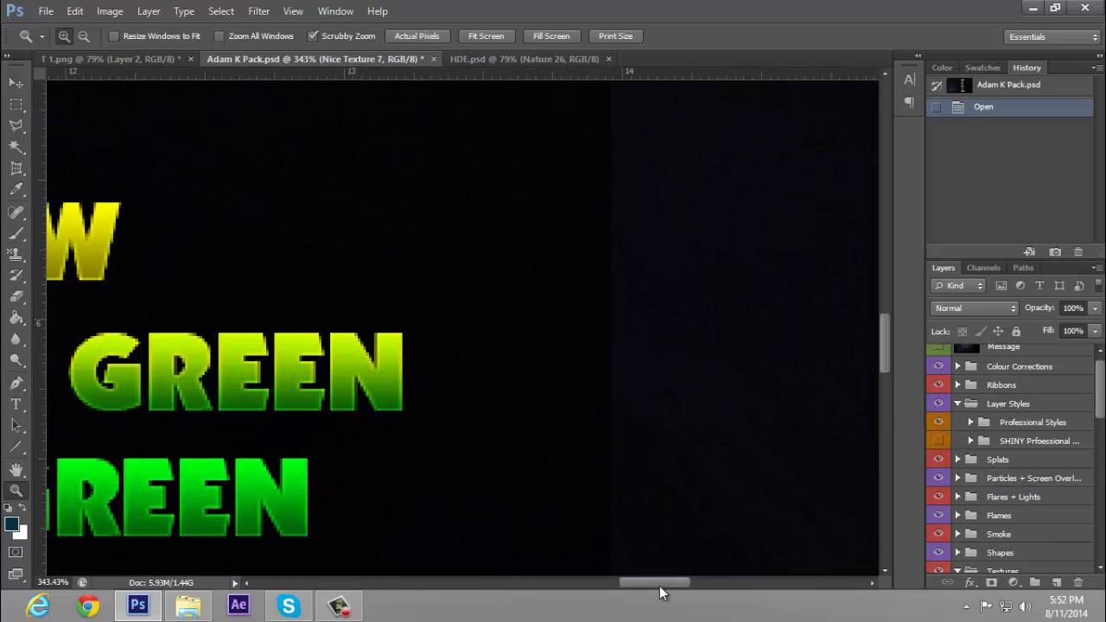
{"action": "scroll", "coordinate": [657, 582], "scroll_direction": "left", "scroll_amount": 6}
{"action": "scroll", "coordinate": [328, 249], "scroll_direction": "up", "scroll_amount": 3}
{"action": "scroll", "coordinate": [297, 242], "scroll_direction": "up", "scroll_amount": 3}
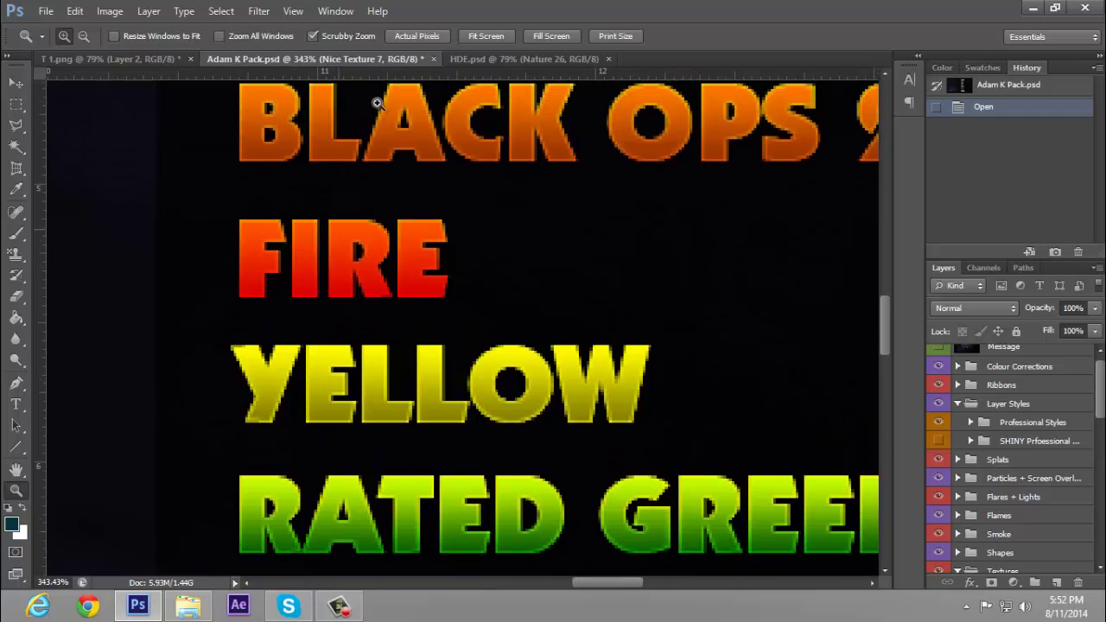
Step: Return to the T 1.png document and rename Layer 2 as Color
{"action": "left_click", "coordinate": [86, 59]}
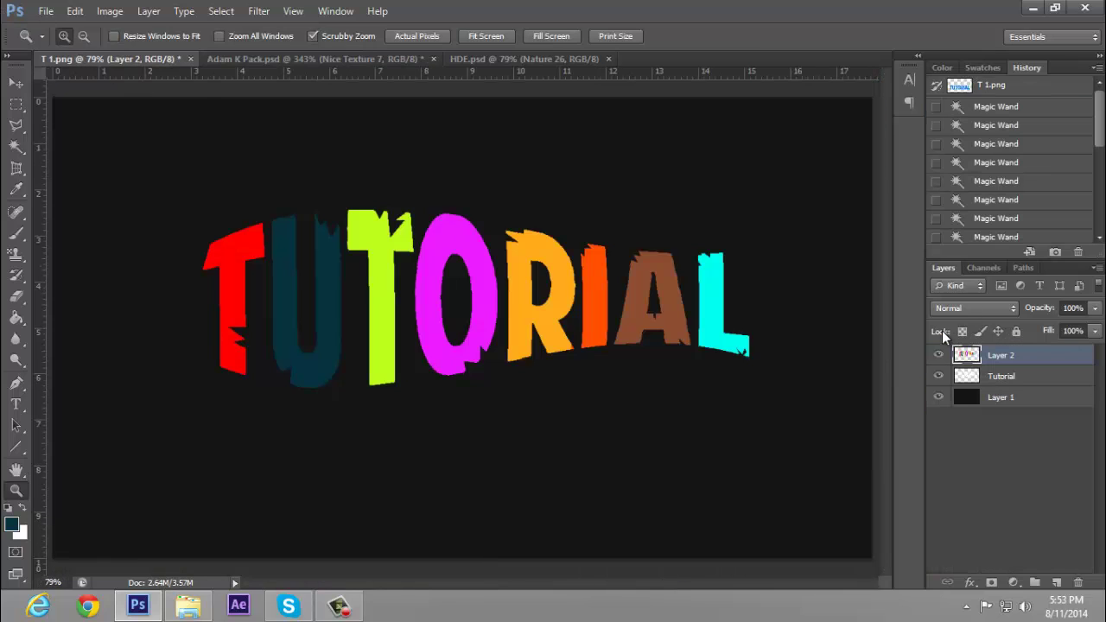
{"action": "double_click", "coordinate": [998, 357]}
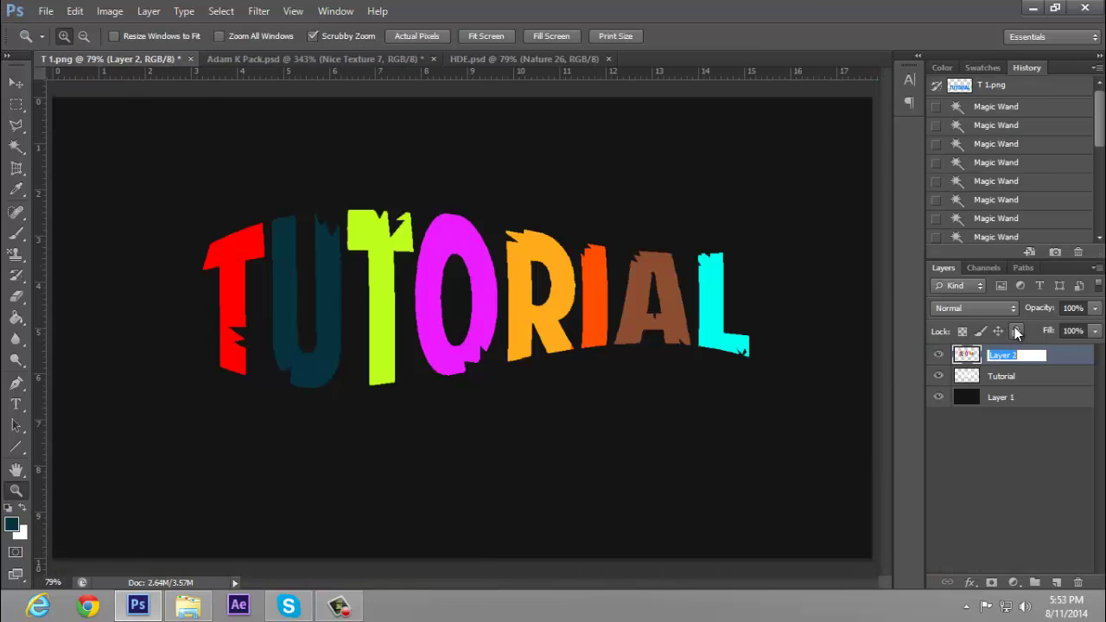
{"action": "type", "text": "Color"}
{"action": "key", "text": "Return"}
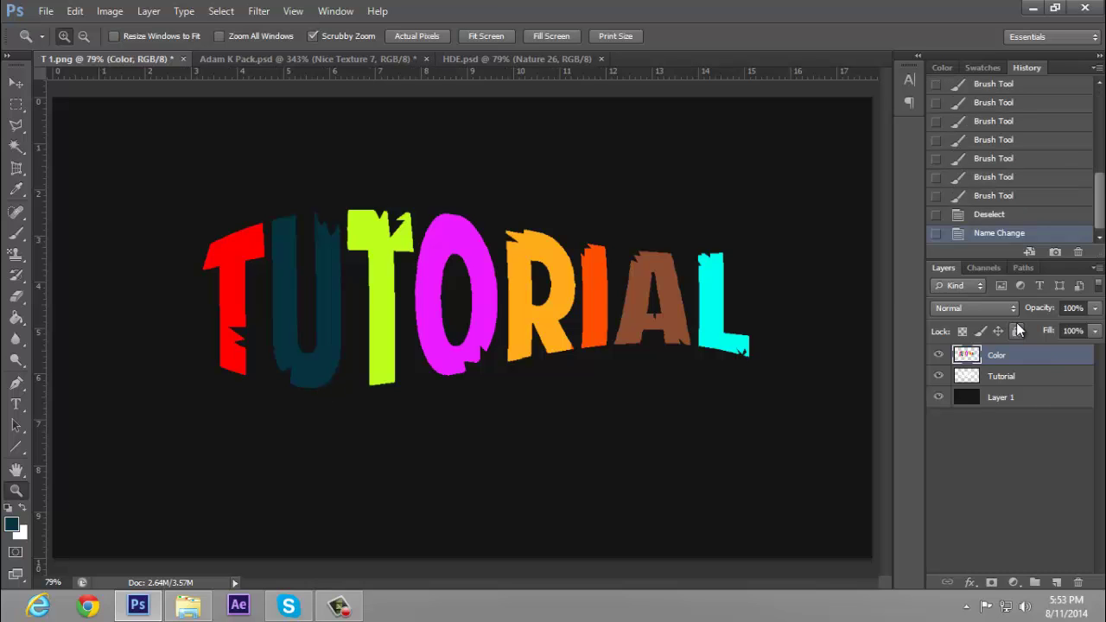
{"action": "right_click", "coordinate": [1018, 354]}
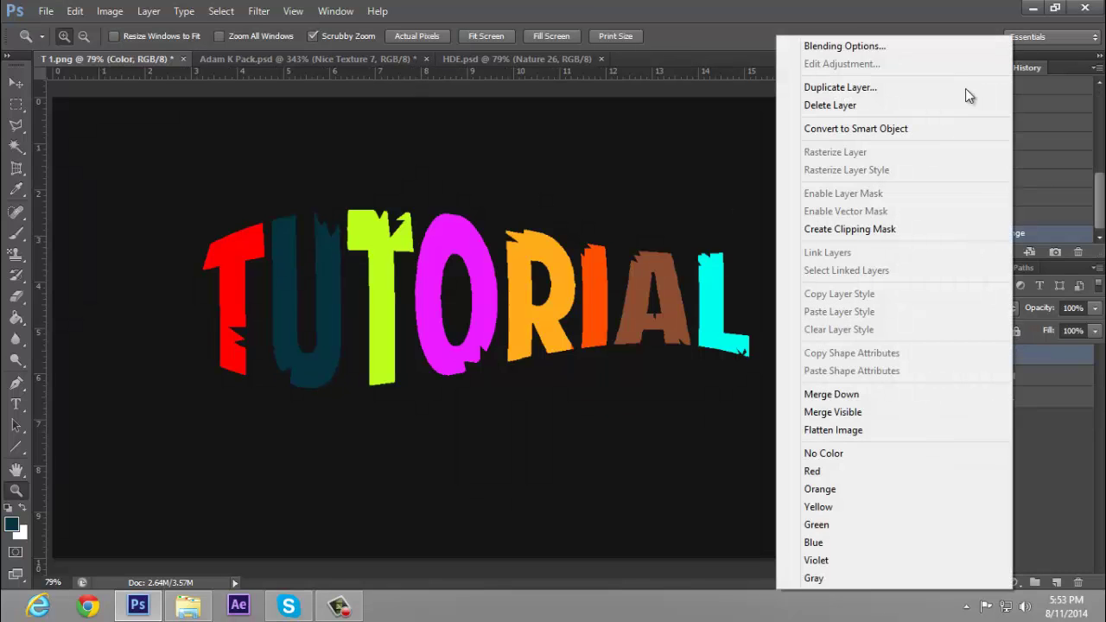
{"action": "left_click", "coordinate": [849, 40]}
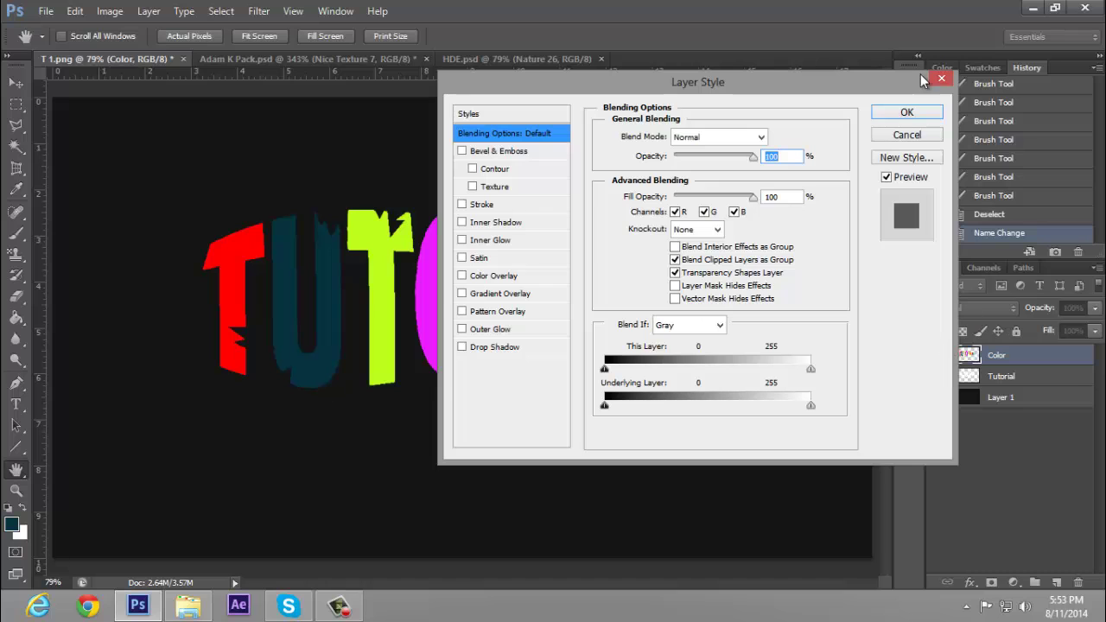
{"action": "left_click", "coordinate": [941, 79]}
Step: Open the Color layer's blending options and enable a Gradient Overlay
{"action": "right_click", "coordinate": [983, 351]}
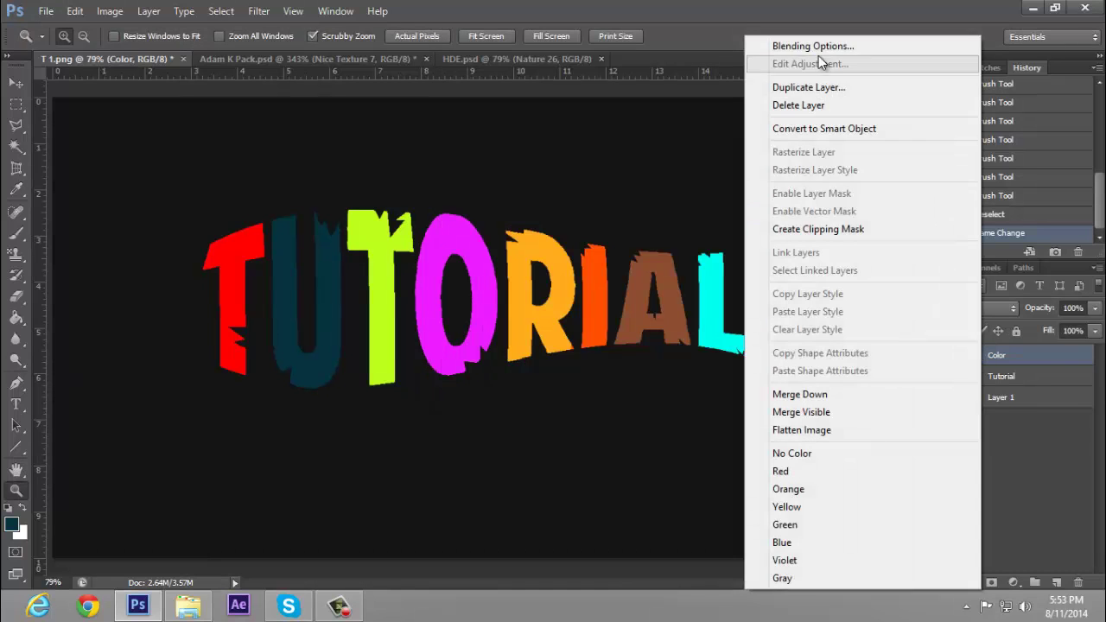
{"action": "left_click", "coordinate": [817, 46]}
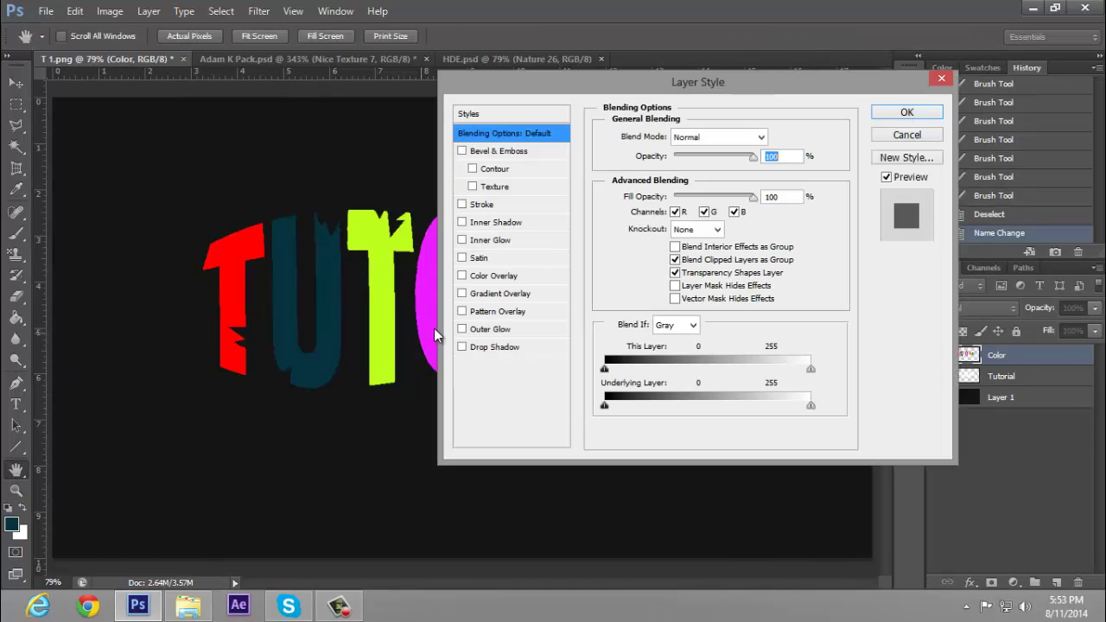
{"action": "left_click", "coordinate": [501, 294]}
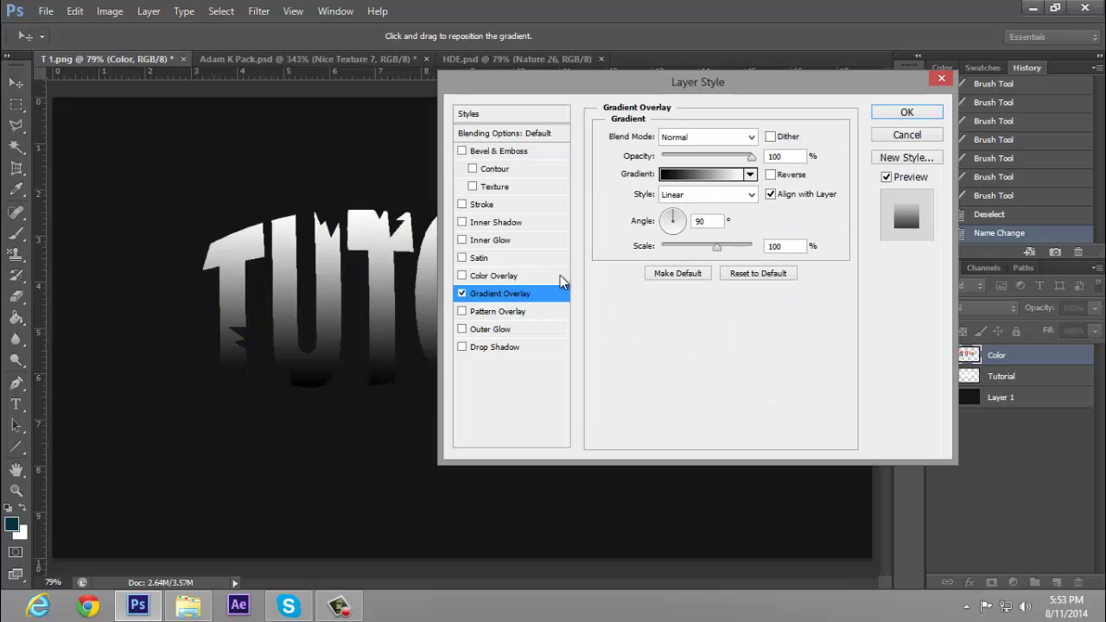
Step: Set the overlay gradient's starting colour stop to light grey bfbfbf
{"action": "left_click", "coordinate": [700, 174]}
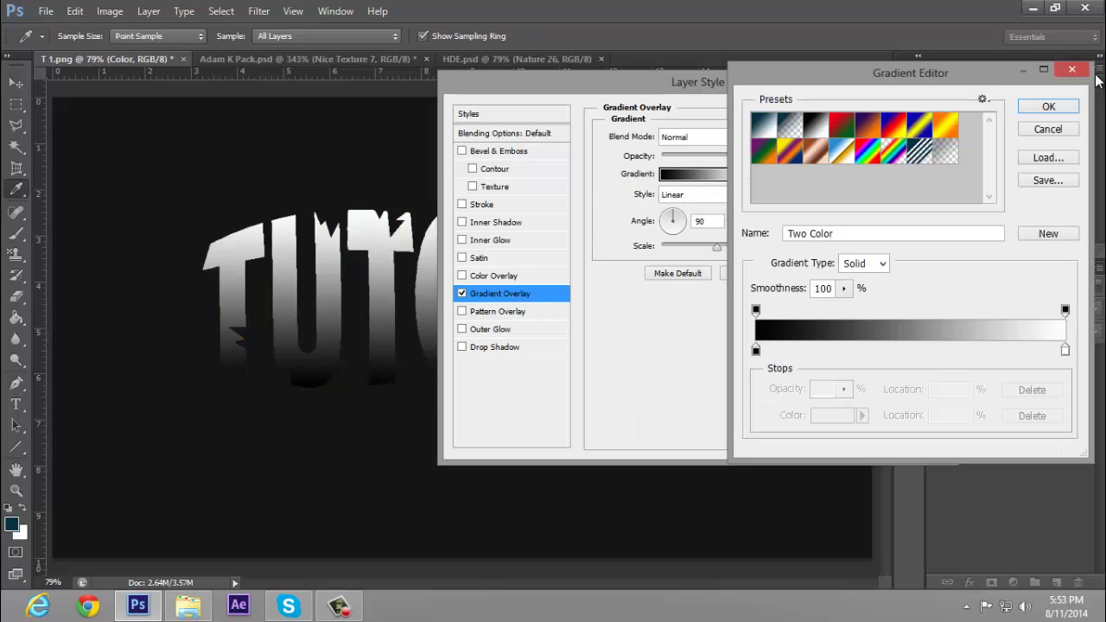
{"action": "key", "text": "Escape"}
{"action": "left_click", "coordinate": [691, 178]}
{"action": "left_click", "coordinate": [760, 353]}
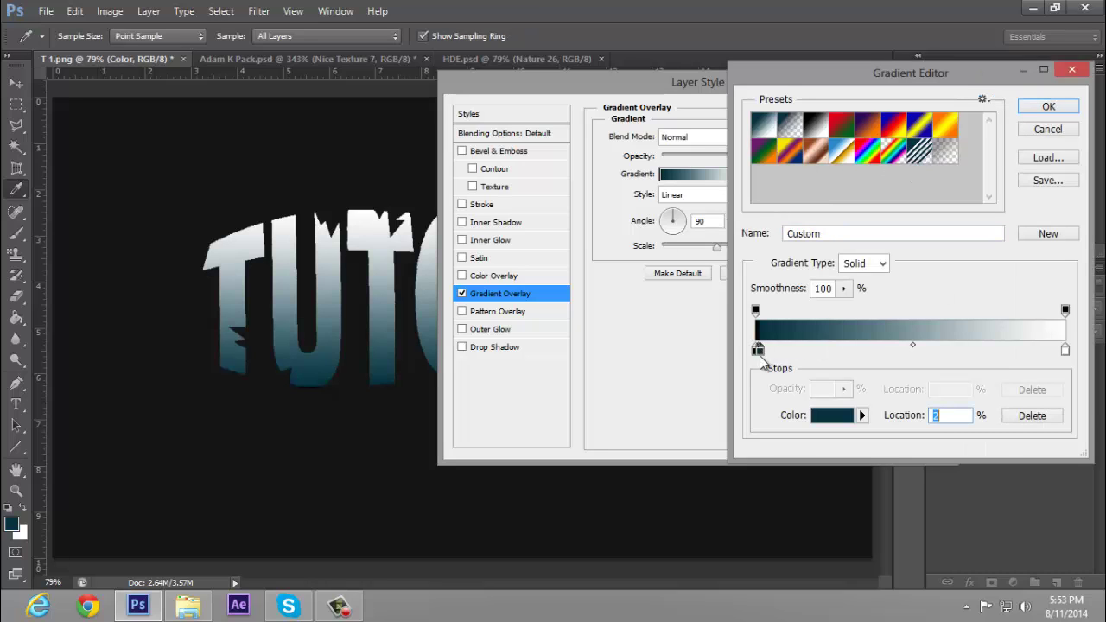
{"action": "key", "text": "ctrl+z"}
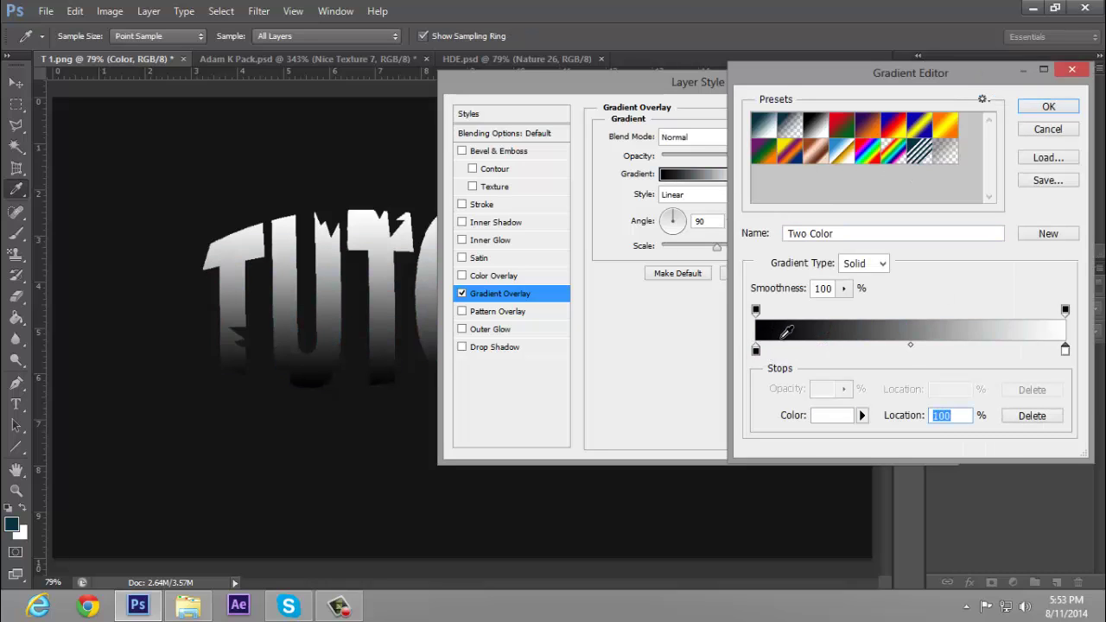
{"action": "left_click", "coordinate": [757, 351]}
{"action": "left_click", "coordinate": [817, 416]}
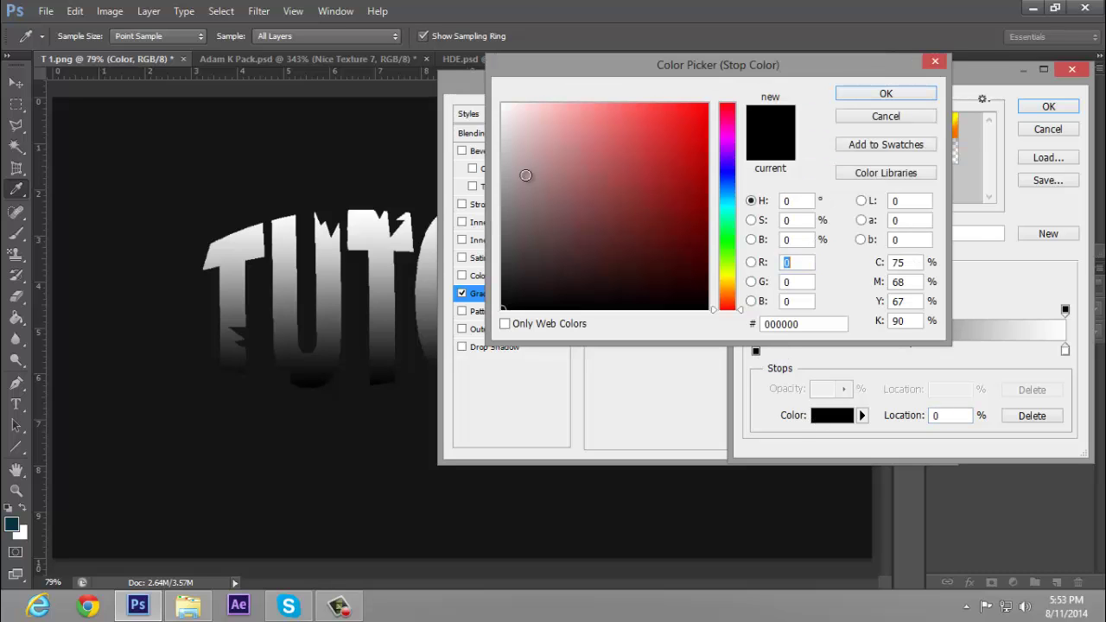
{"action": "mouse_move", "coordinate": [526, 175]}
{"action": "left_mouse_down"}
{"action": "mouse_move", "coordinate": [413, 148]}
{"action": "mouse_move", "coordinate": [402, 168]}
{"action": "mouse_move", "coordinate": [360, 50]}
{"action": "left_mouse_up"}
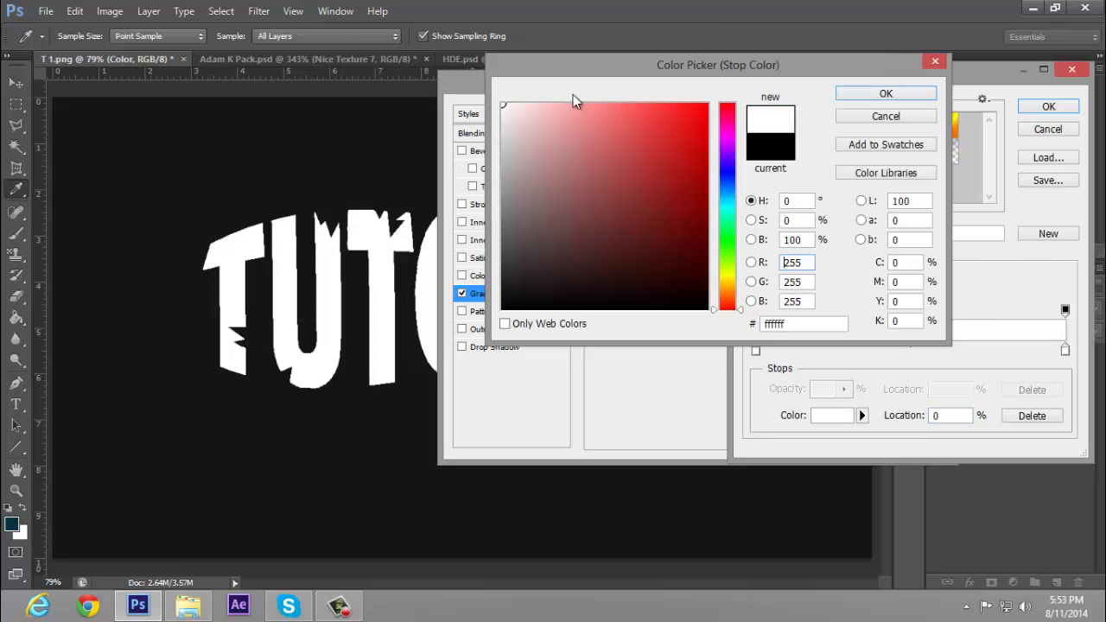
{"action": "mouse_move", "coordinate": [517, 166]}
{"action": "left_mouse_down"}
{"action": "mouse_move", "coordinate": [477, 171]}
{"action": "mouse_move", "coordinate": [476, 160]}
{"action": "left_mouse_up"}
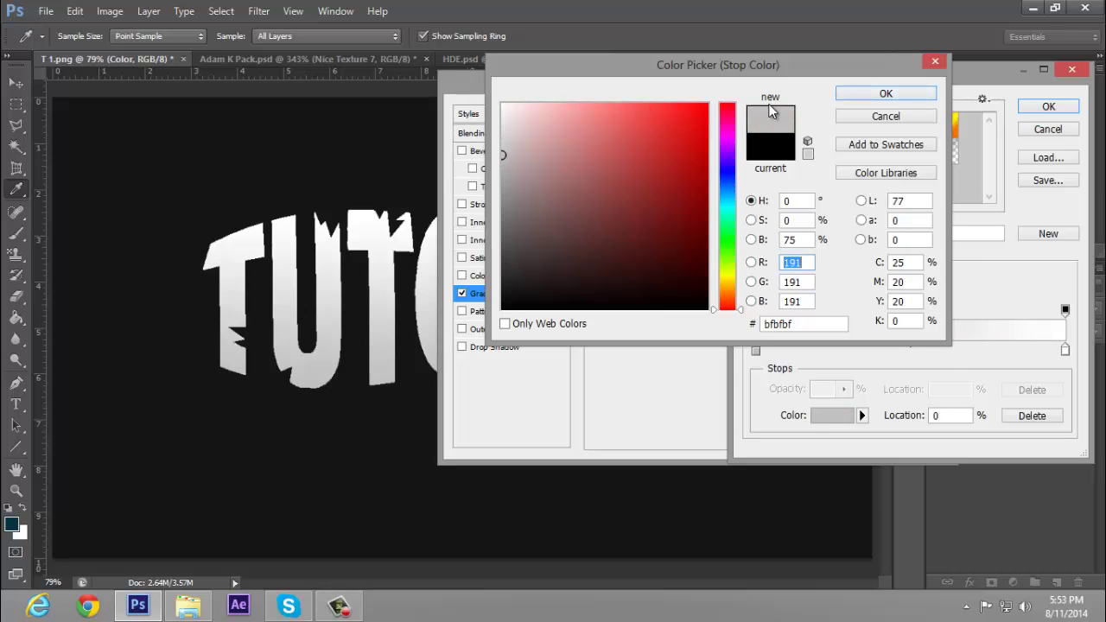
{"action": "left_click", "coordinate": [894, 95]}
Step: Move the gradient's grey stop to 51% and its white stop to 56%
{"action": "left_click_drag", "start_coordinate": [759, 351], "coordinate": [847, 356]}
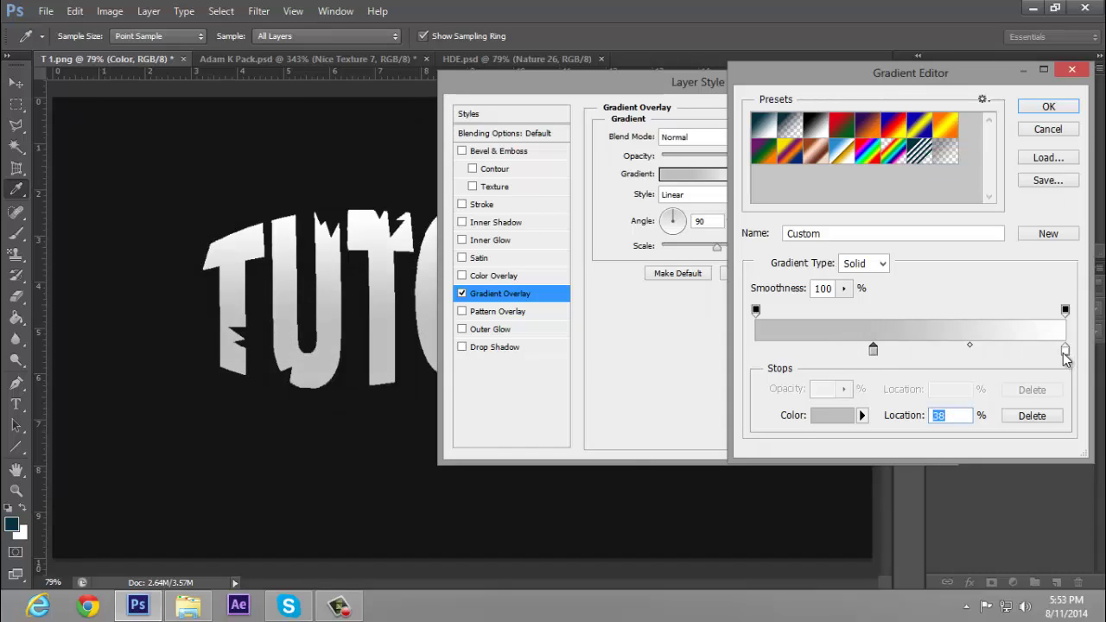
{"action": "left_click_drag", "start_coordinate": [1065, 352], "coordinate": [954, 359]}
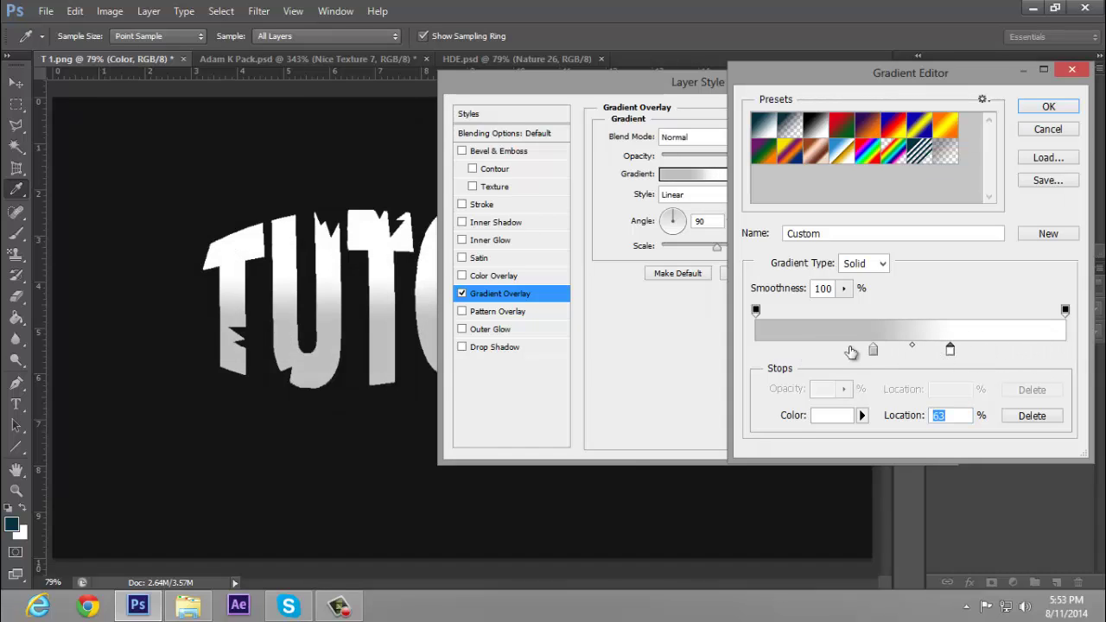
{"action": "left_click_drag", "start_coordinate": [875, 353], "coordinate": [929, 355]}
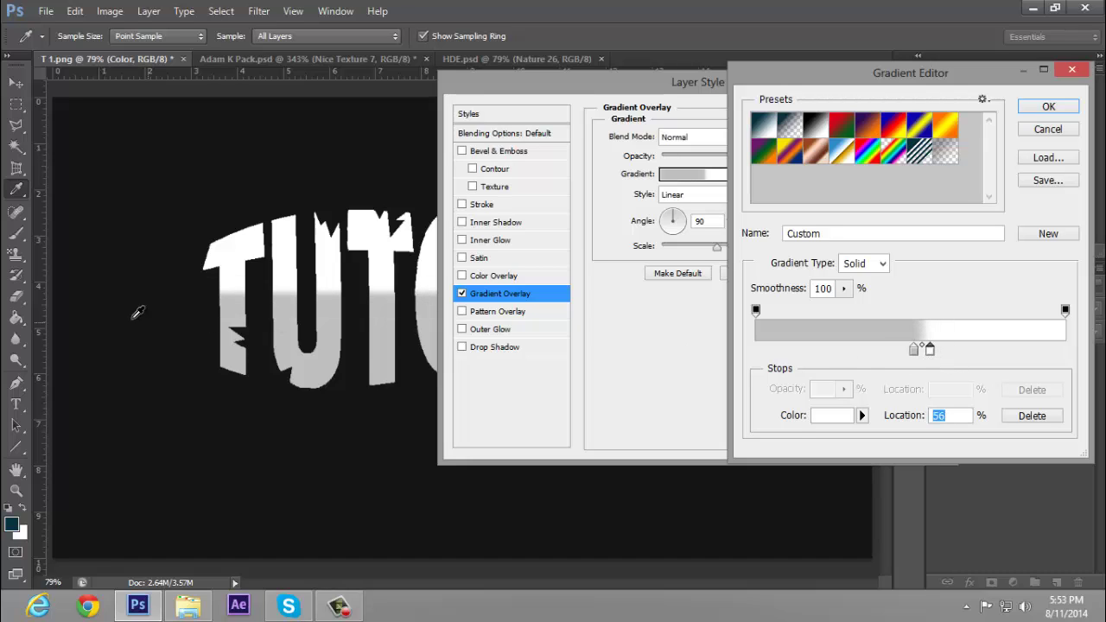
Step: Change the gradient's grey stop to dark grey 6a6969 and accept the gradient
{"action": "left_click", "coordinate": [913, 350]}
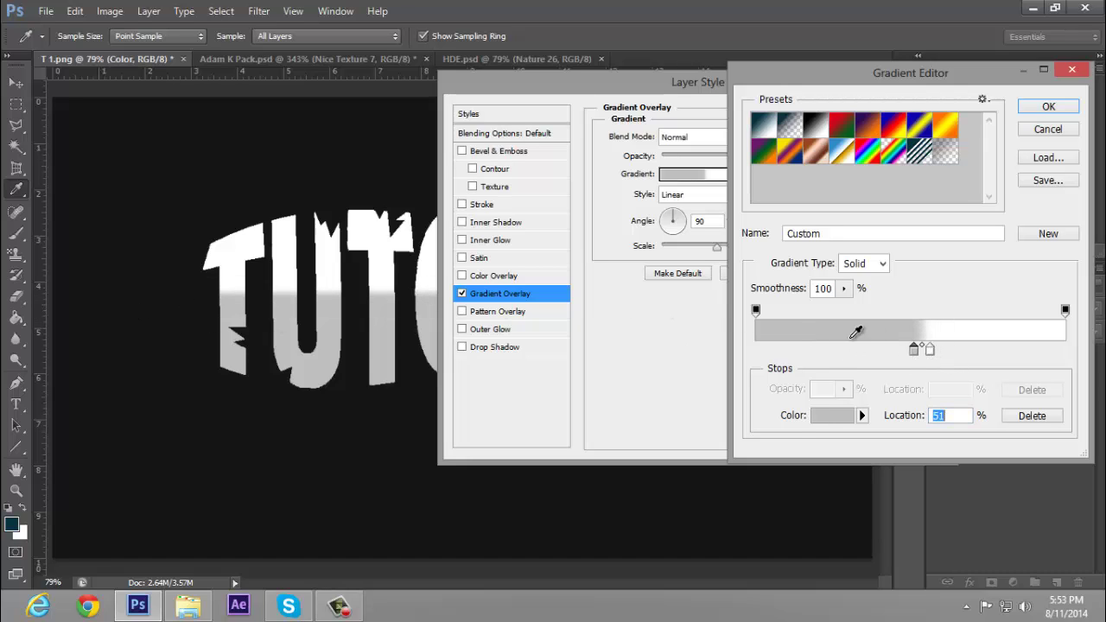
{"action": "left_click", "coordinate": [831, 415]}
{"action": "left_click_drag", "start_coordinate": [502, 157], "coordinate": [507, 217]}
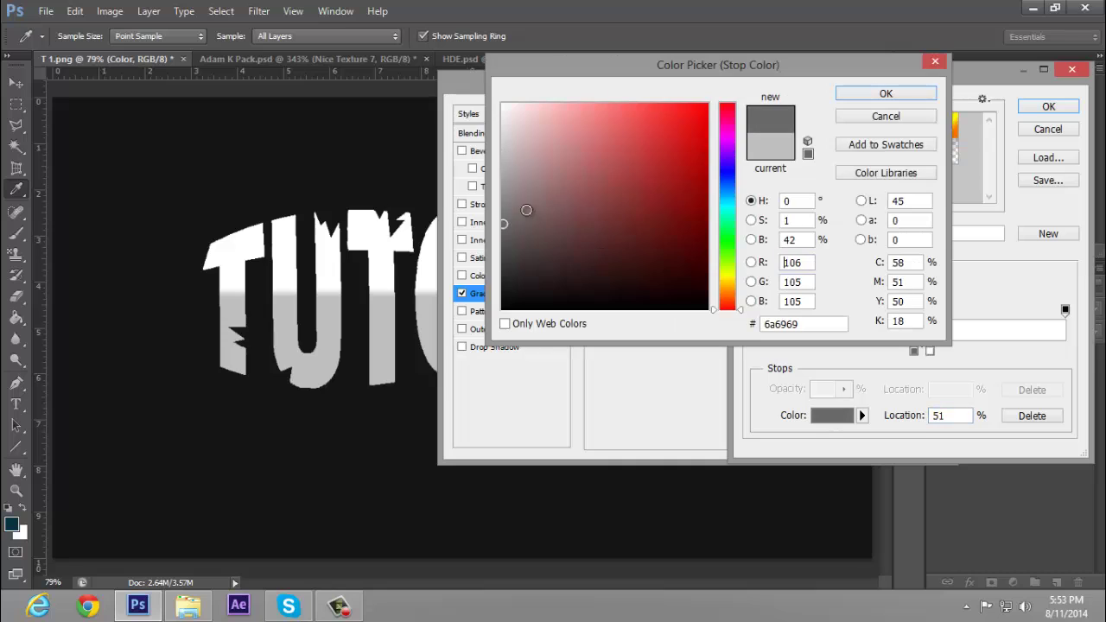
{"action": "left_click", "coordinate": [864, 95]}
{"action": "left_click", "coordinate": [1049, 106]}
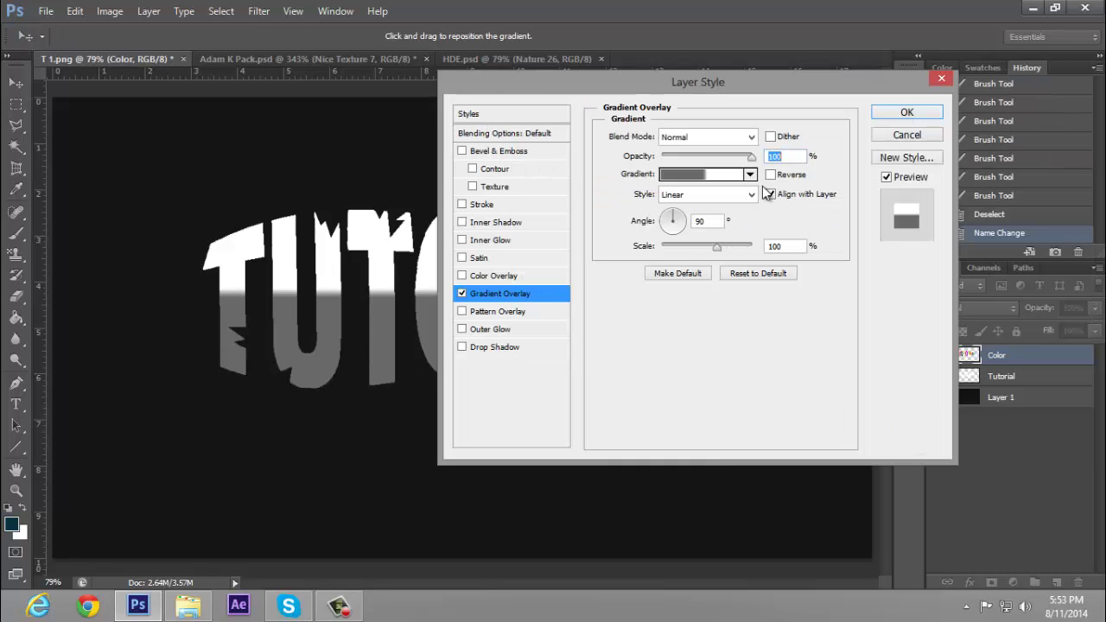
Step: Set the Gradient Overlay opacity to 10% and apply the layer style
{"action": "left_click", "coordinate": [688, 157]}
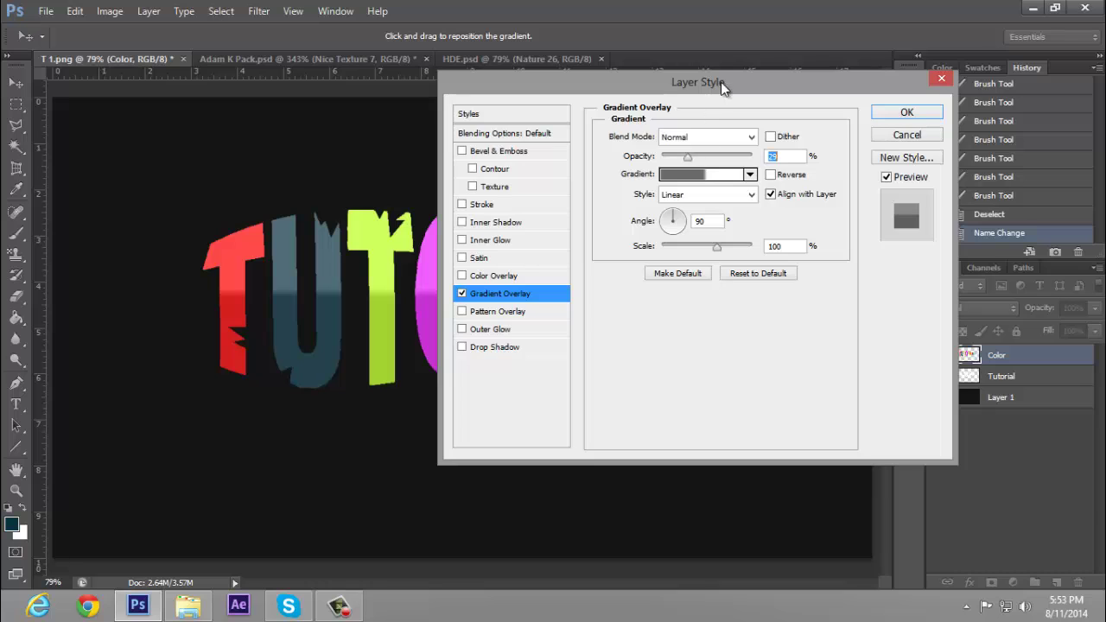
{"action": "left_click_drag", "start_coordinate": [721, 82], "coordinate": [517, 21]}
{"action": "mouse_move", "coordinate": [575, 93]}
{"action": "left_mouse_down"}
{"action": "mouse_move", "coordinate": [600, 93]}
{"action": "mouse_move", "coordinate": [578, 93]}
{"action": "left_mouse_up"}
{"action": "left_click_drag", "start_coordinate": [620, 24], "coordinate": [671, 343]}
{"action": "mouse_move", "coordinate": [620, 418]}
{"action": "left_mouse_down"}
{"action": "mouse_move", "coordinate": [630, 420]}
{"action": "mouse_move", "coordinate": [611, 417]}
{"action": "left_mouse_up"}
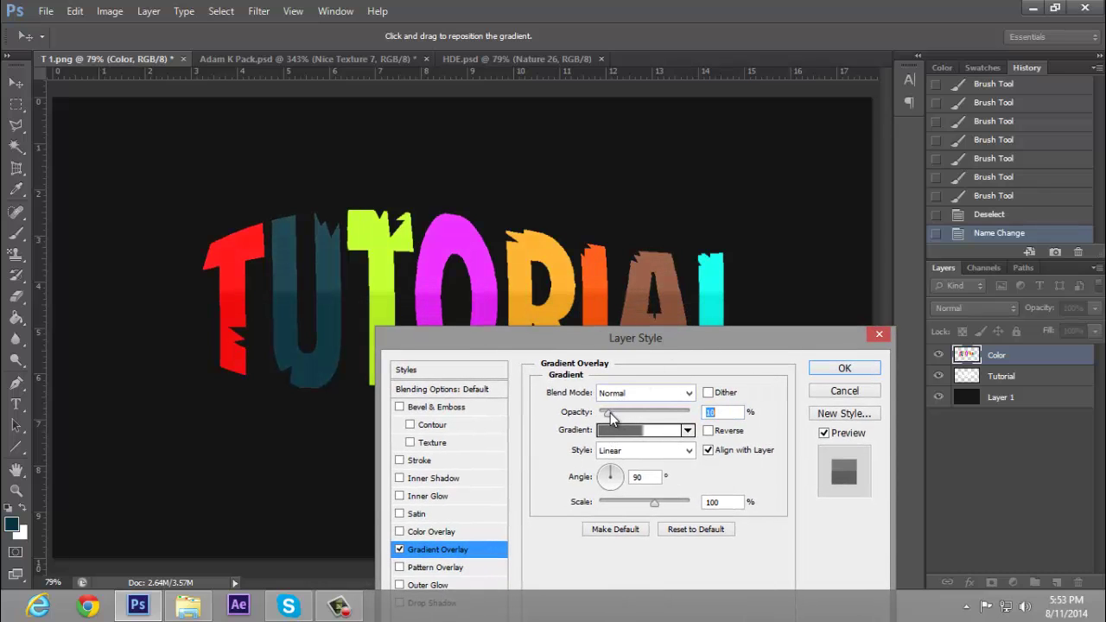
{"action": "left_click", "coordinate": [852, 370]}
{"action": "key", "text": "z"}
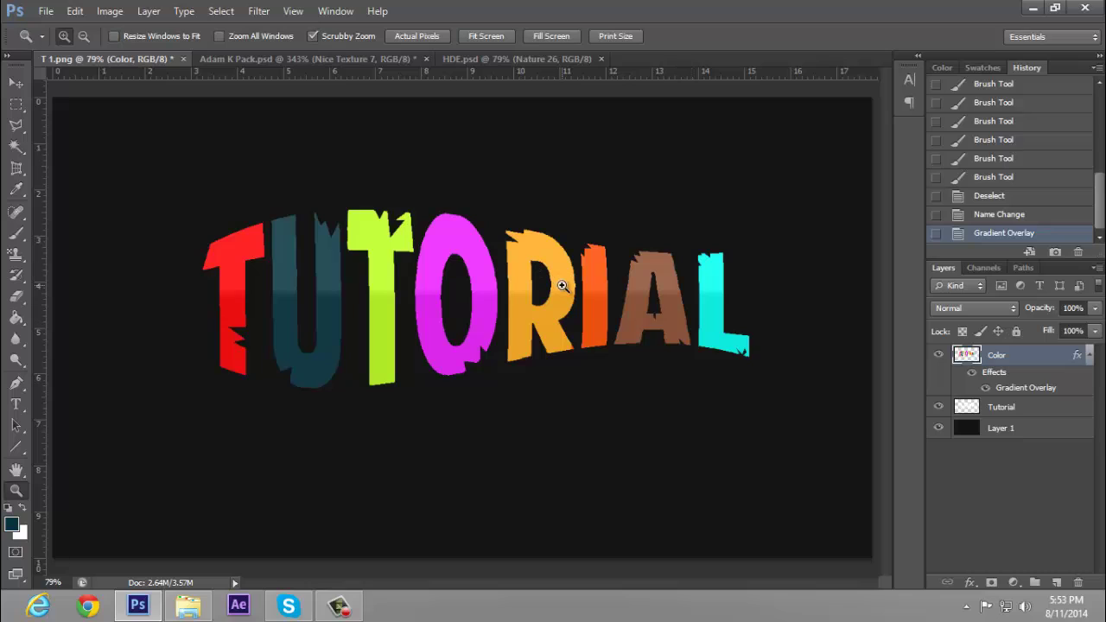